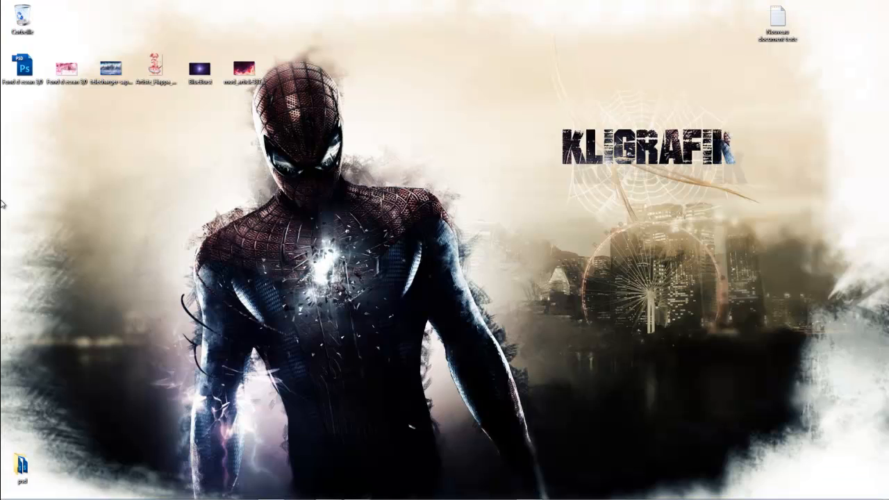
- View the desktop images Fond d ecran 3,0 and Artiste_Happa_Kaname_Madoka, closing the viewer after examining them
{"action": "double_click", "coordinate": [66, 68]}
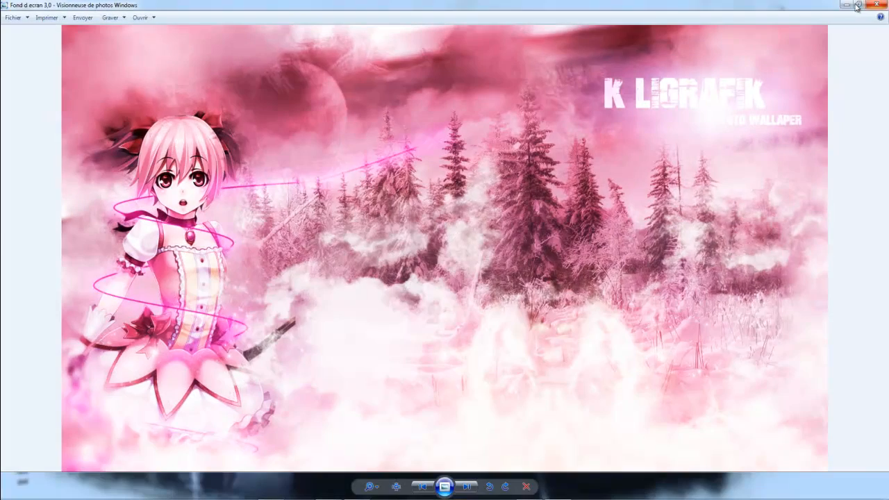
{"action": "left_click", "coordinate": [847, 5]}
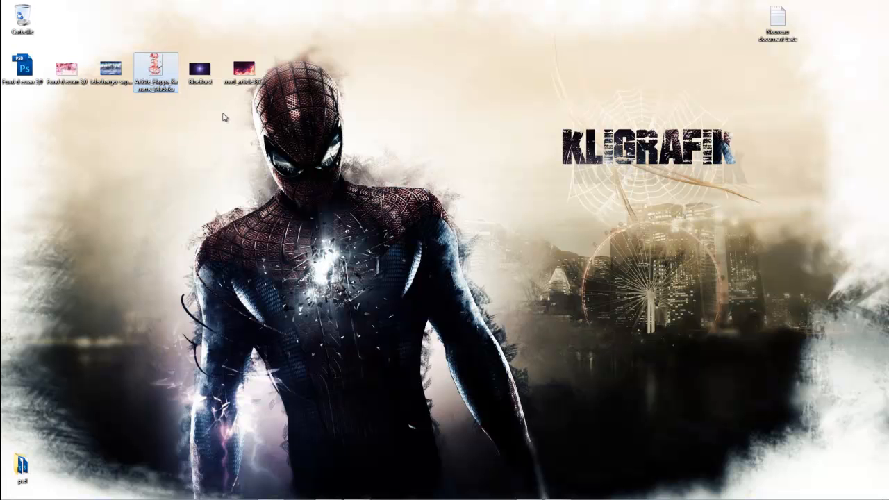
{"action": "double_click", "coordinate": [154, 75]}
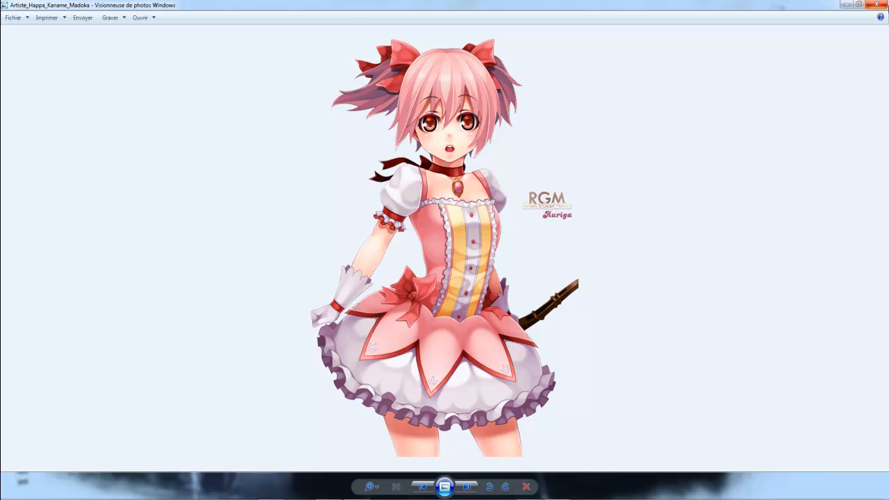
{"action": "left_click", "coordinate": [877, 4]}
{"action": "left_click", "coordinate": [91, 204]}
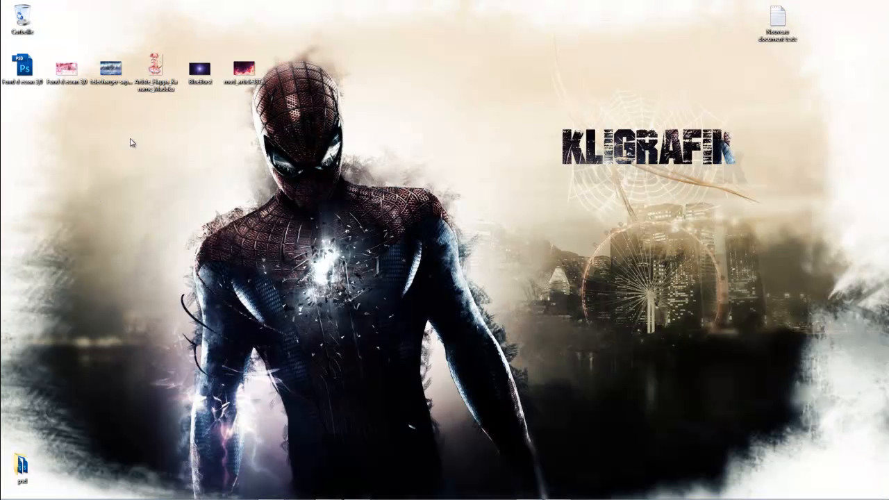
{"action": "left_click", "coordinate": [544, 499]}
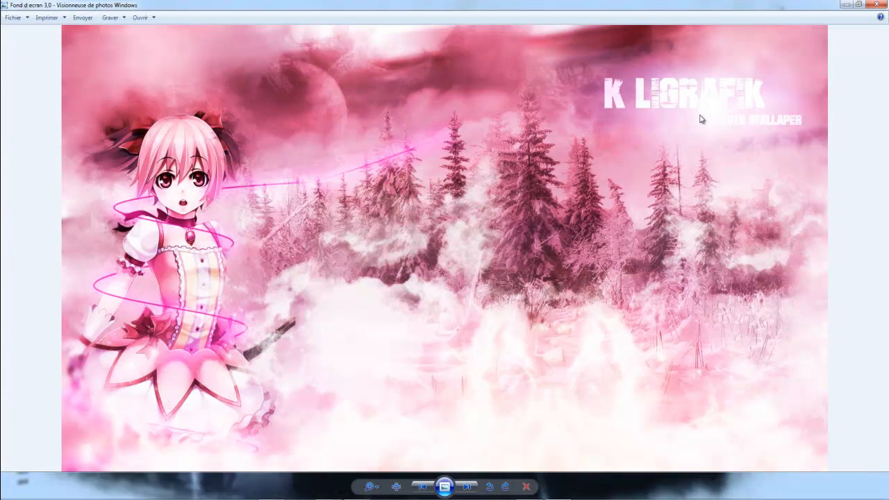
{"action": "left_click", "coordinate": [877, 4]}
- Examine the source images BlueBurst, mod_article3873975_3 and telecharger-sapin-neige-original-290, and compare them with the Fond d ecran 3,0 wallpaper
{"action": "double_click", "coordinate": [201, 68]}
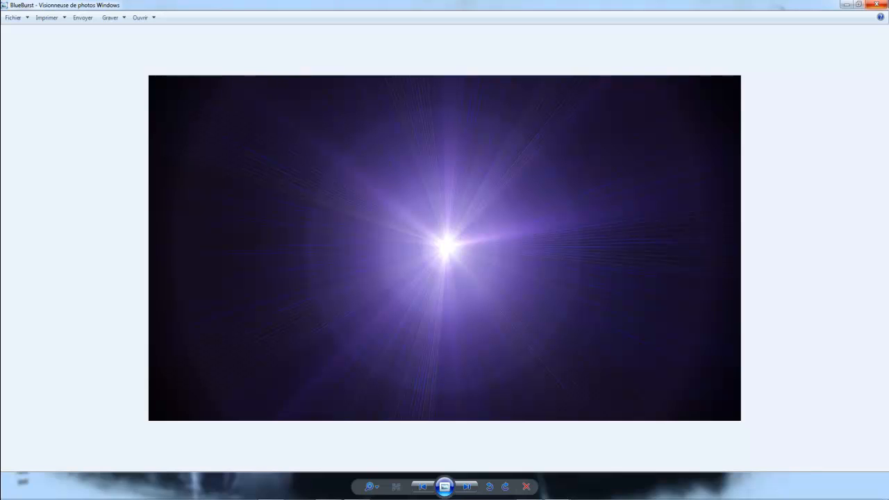
{"action": "left_click", "coordinate": [876, 4]}
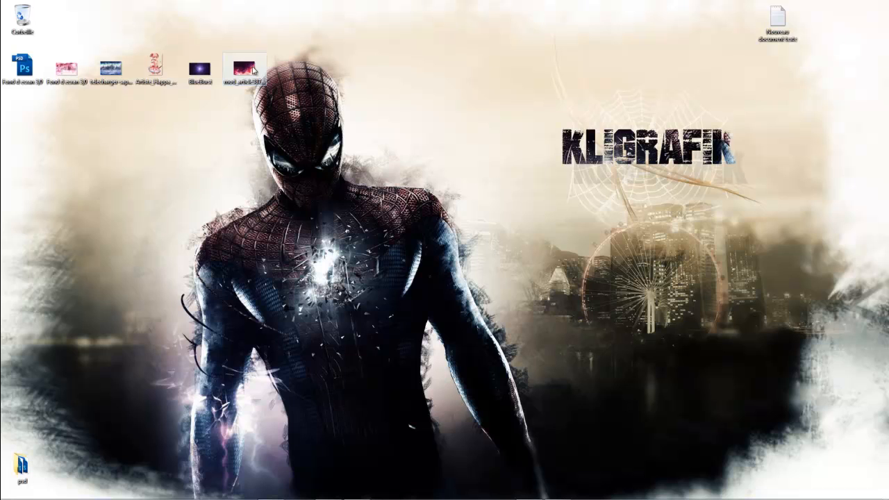
{"action": "double_click", "coordinate": [245, 68]}
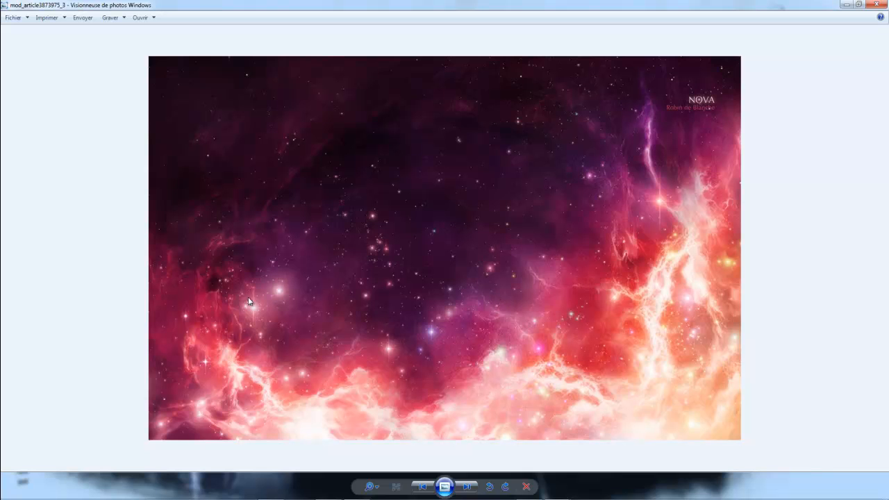
{"action": "left_click", "coordinate": [846, 5]}
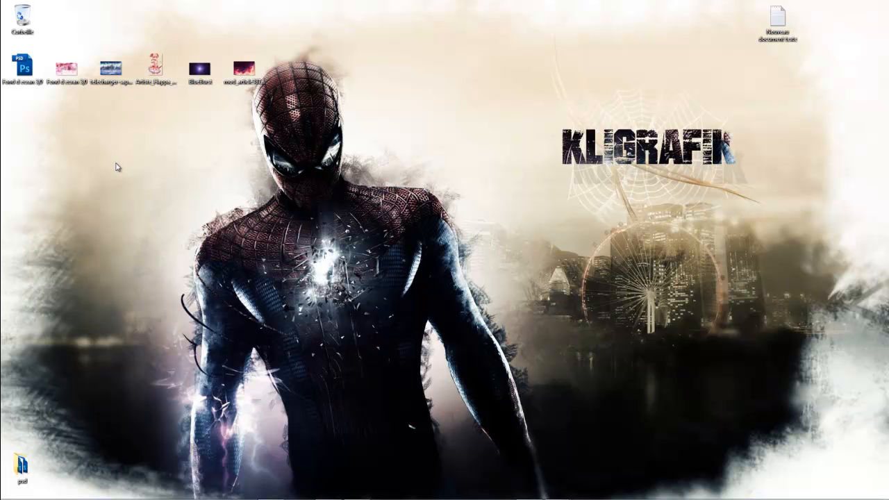
{"action": "double_click", "coordinate": [66, 68]}
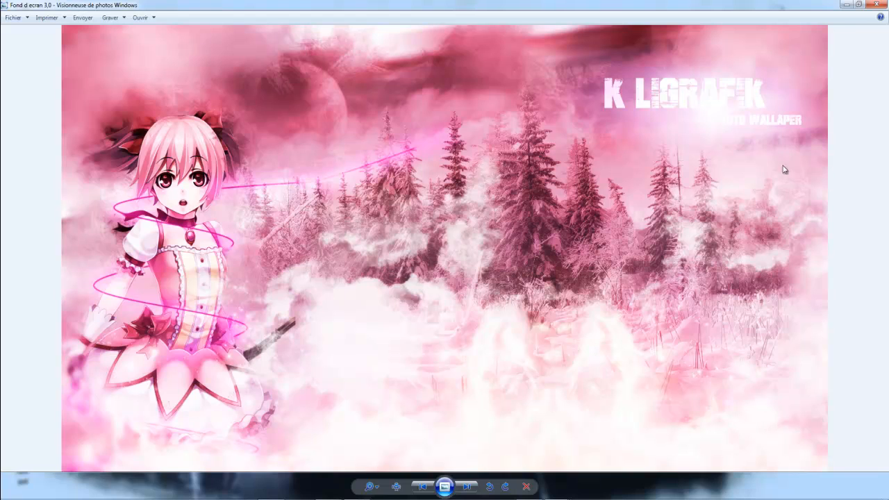
{"action": "left_click", "coordinate": [877, 4]}
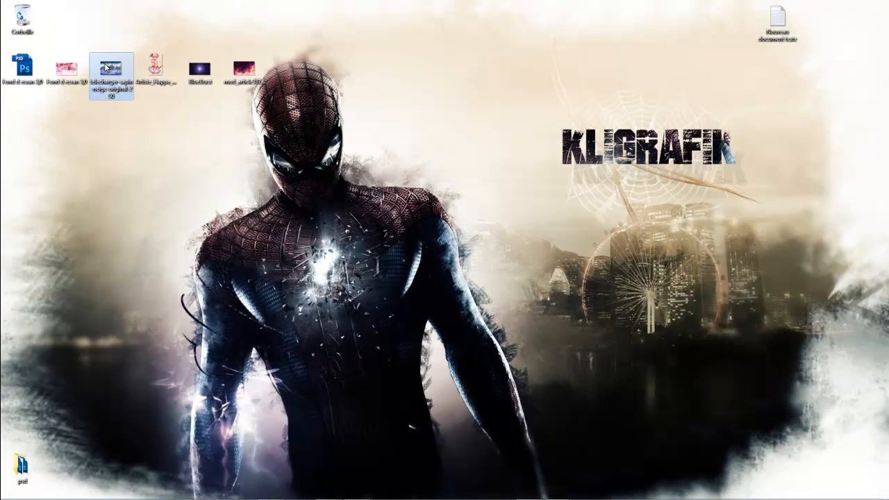
{"action": "double_click", "coordinate": [107, 67]}
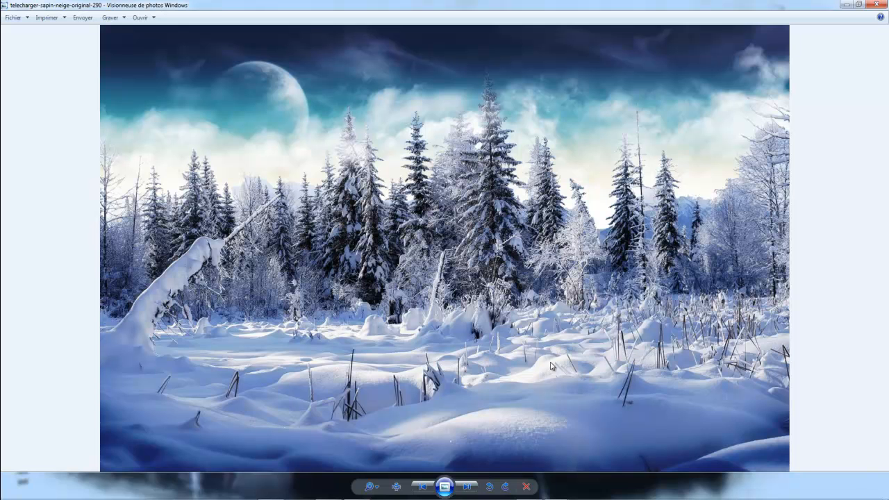
{"action": "left_click", "coordinate": [876, 4]}
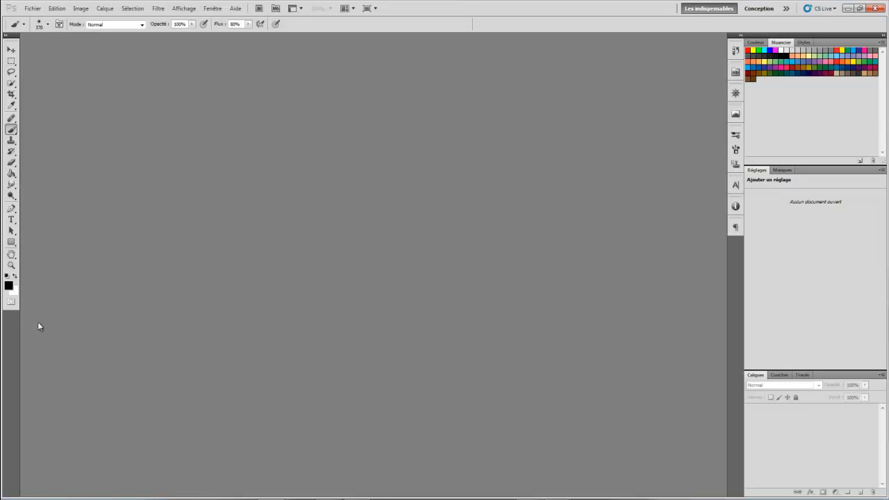
- In Photoshop, create a new 1920 x 1080 pixel RGB document at 72 pixels/inch with a white background
{"action": "left_click", "coordinate": [33, 9]}
{"action": "left_click", "coordinate": [35, 19]}
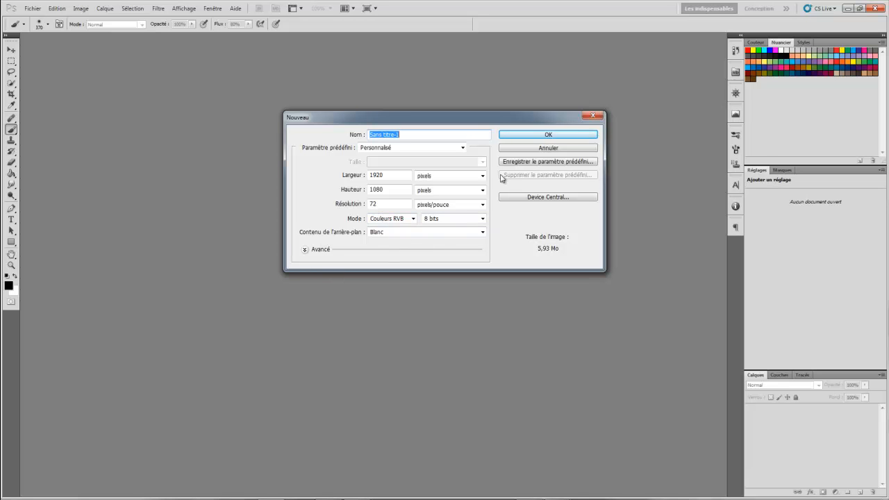
{"action": "left_click", "coordinate": [548, 136]}
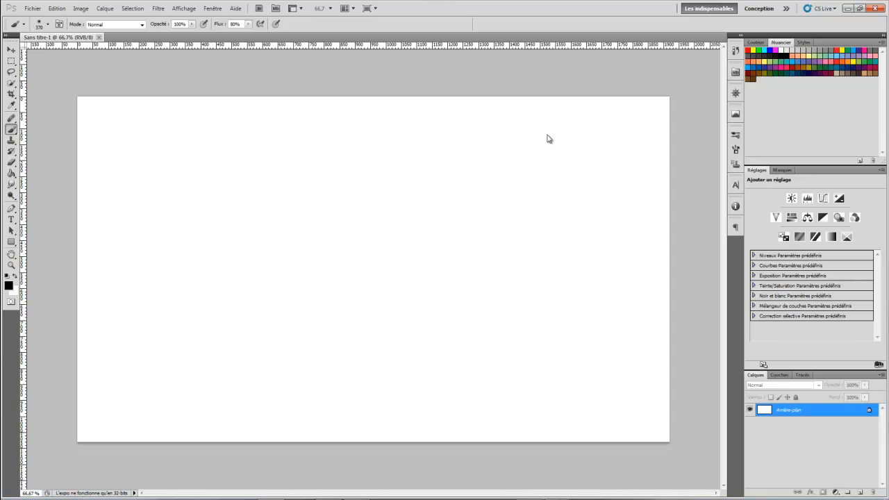
- Place the Artiste_Happa_Kaname_Madoka image in the document and position the character along the canvas's left edge
{"action": "left_click", "coordinate": [32, 8]}
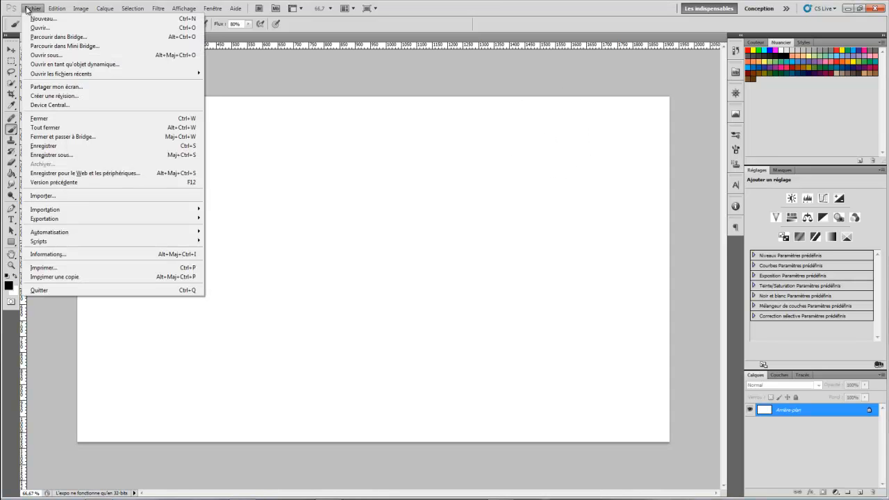
{"action": "left_click", "coordinate": [85, 197]}
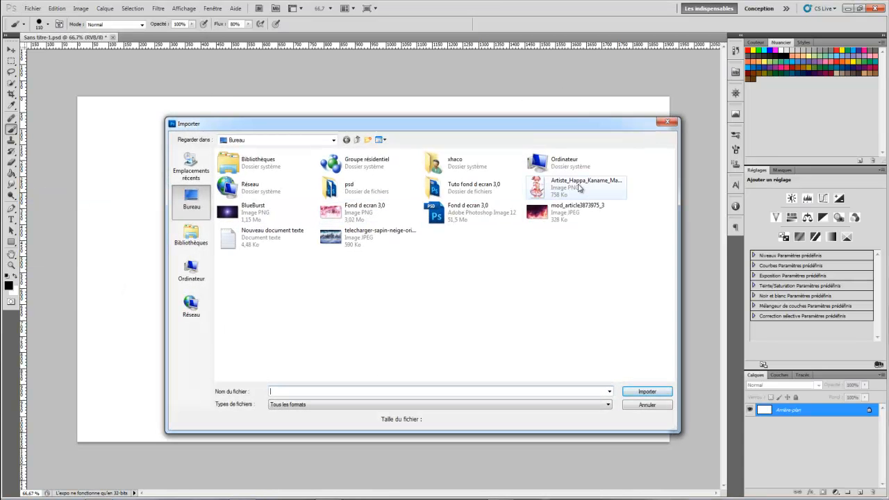
{"action": "double_click", "coordinate": [578, 189]}
{"action": "left_click_drag", "start_coordinate": [384, 235], "coordinate": [181, 267]}
{"action": "key", "text": "Return"}
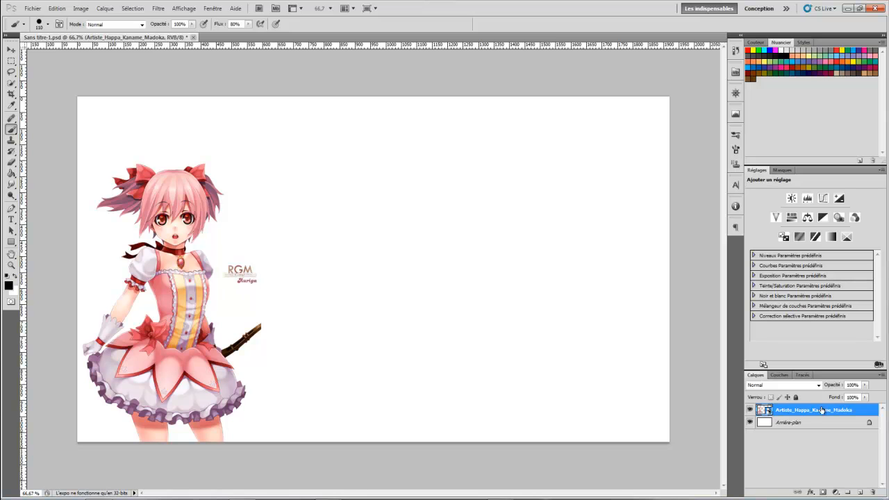
- Add a layer mask to the character layer and hide the RGM logo with a hard black 110 px brush
{"action": "left_click", "coordinate": [822, 493]}
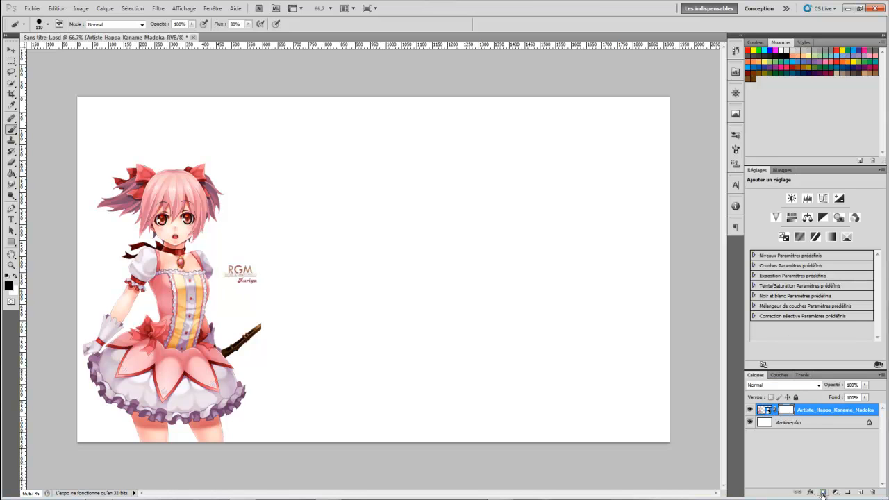
{"action": "right_click", "coordinate": [11, 130]}
{"action": "left_click", "coordinate": [44, 131]}
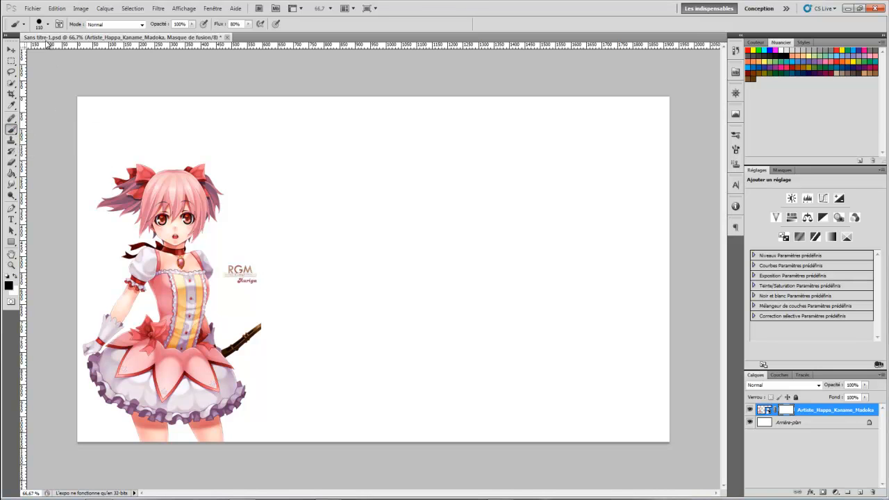
{"action": "left_click", "coordinate": [46, 26]}
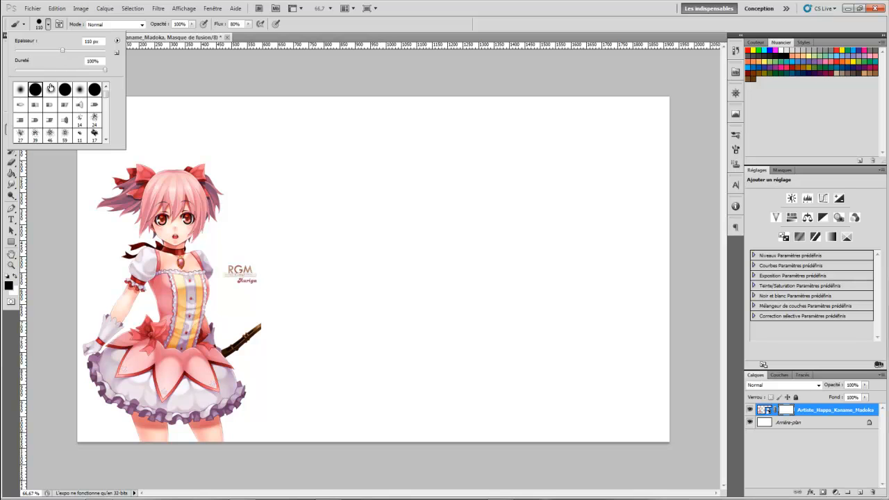
{"action": "mouse_move", "coordinate": [244, 271]}
{"action": "left_mouse_down"}
{"action": "mouse_move", "coordinate": [253, 281]}
{"action": "mouse_move", "coordinate": [242, 278]}
{"action": "left_mouse_up"}
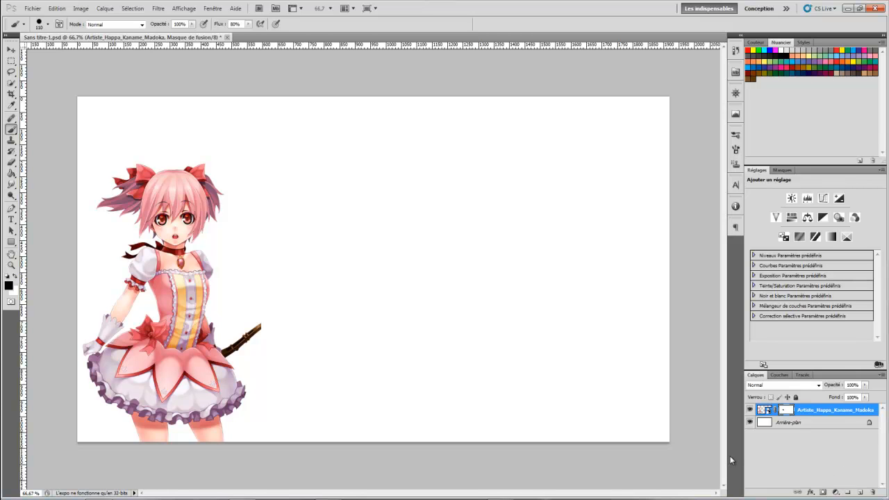
- Duplicate the character layer, then enlarge the copy to nearly the canvas height and shift it slightly right
{"action": "key", "text": "ctrl+j"}
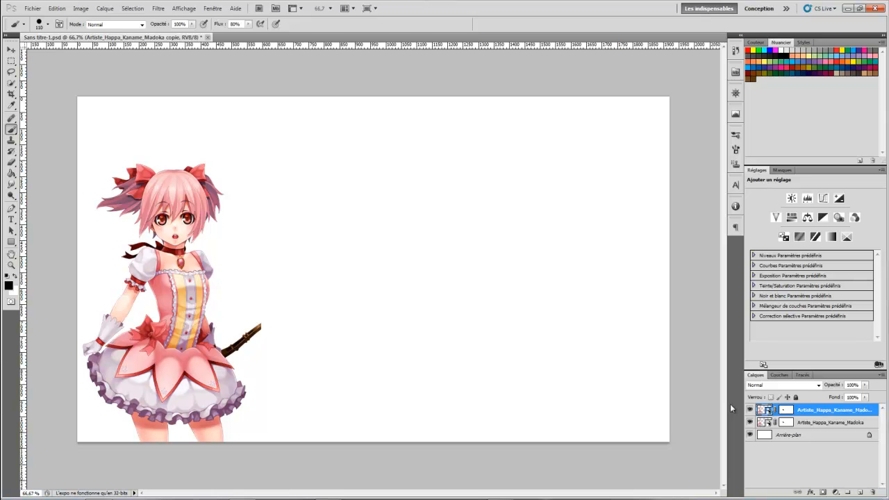
{"action": "key", "text": "ctrl+t"}
{"action": "left_click_drag", "start_coordinate": [267, 160], "coordinate": [369, 105]}
{"action": "left_click_drag", "start_coordinate": [232, 231], "coordinate": [264, 246]}
{"action": "key", "text": "Return"}
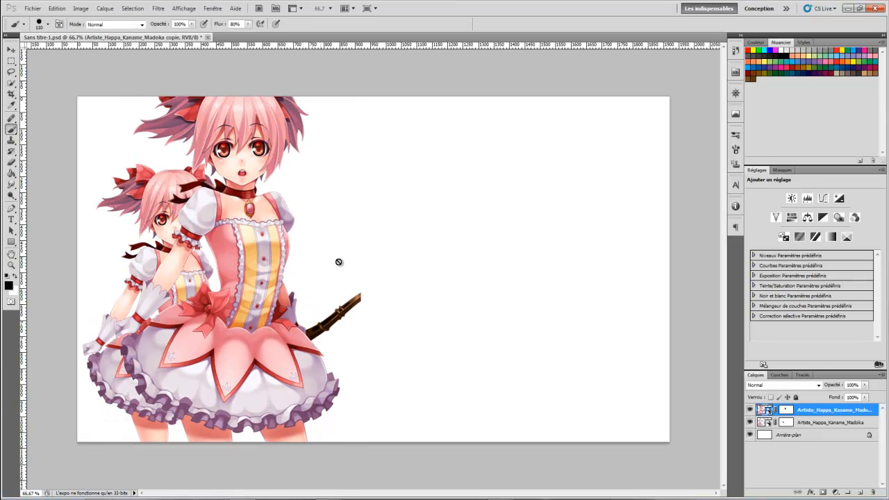
- Duplicate the enlarged character repeatedly and spread the copies with the Move tool until they cover nearly the whole canvas
{"action": "left_click", "coordinate": [12, 50]}
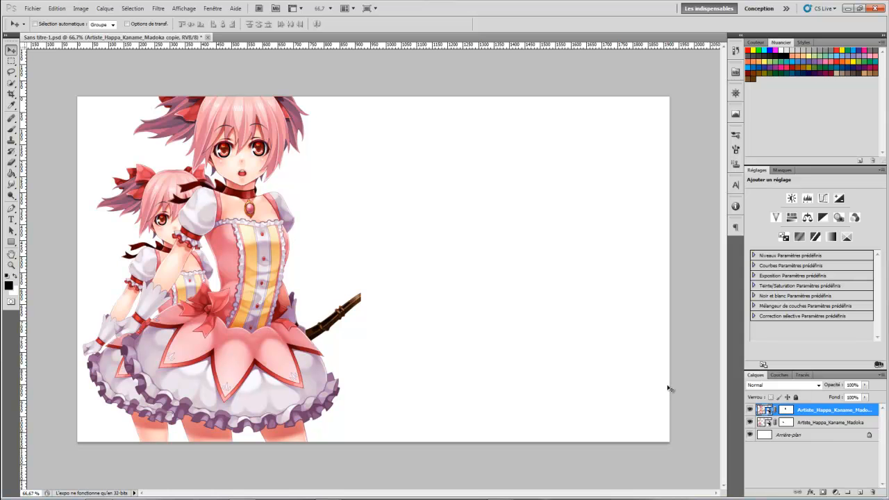
{"action": "key", "text": "ctrl+j"}
{"action": "left_click_drag", "start_coordinate": [246, 337], "coordinate": [665, 245]}
{"action": "key", "text": "ctrl+j"}
{"action": "key", "text": "ctrl+j"}
{"action": "key", "text": "ctrl+j"}
{"action": "key", "text": "ctrl+j"}
{"action": "key", "text": "ctrl+j"}
{"action": "left_click_drag", "start_coordinate": [636, 283], "coordinate": [228, 300]}
{"action": "key", "text": "ctrl+j"}
{"action": "key", "text": "ctrl+j"}
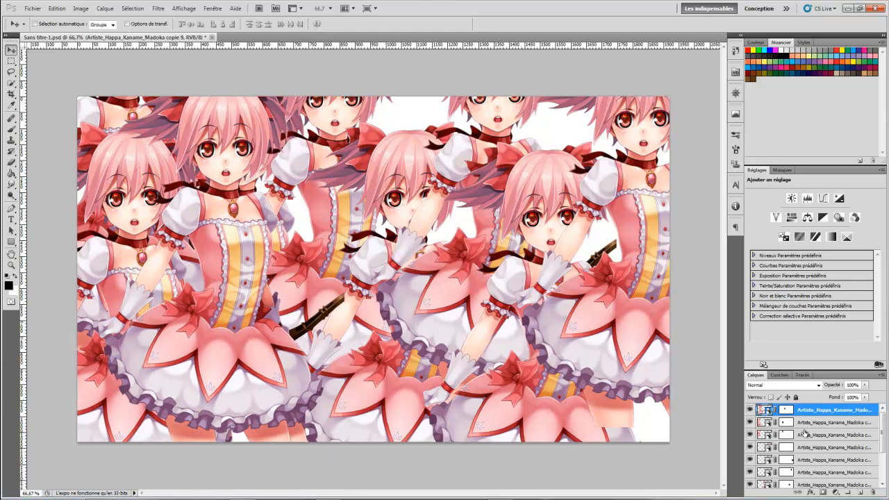
- Merge all the enlarged character copies into one layer, leaving out the original character layer and the background
{"action": "scroll", "coordinate": [827, 430], "scroll_direction": "down", "scroll_amount": 3}
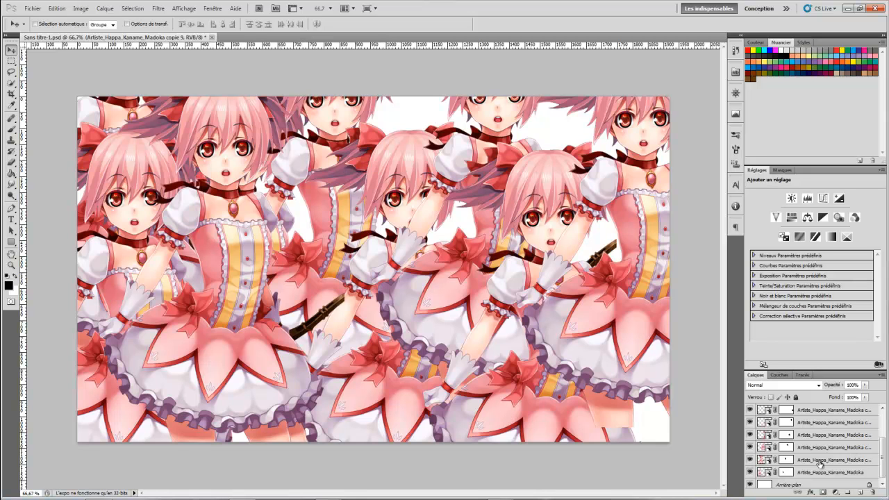
{"action": "left_click", "coordinate": [820, 463], "text": "shift"}
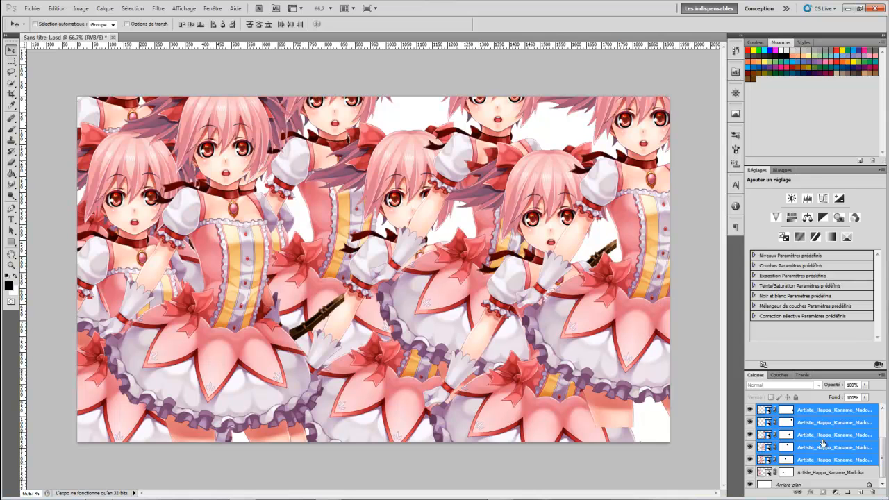
{"action": "right_click", "coordinate": [825, 443]}
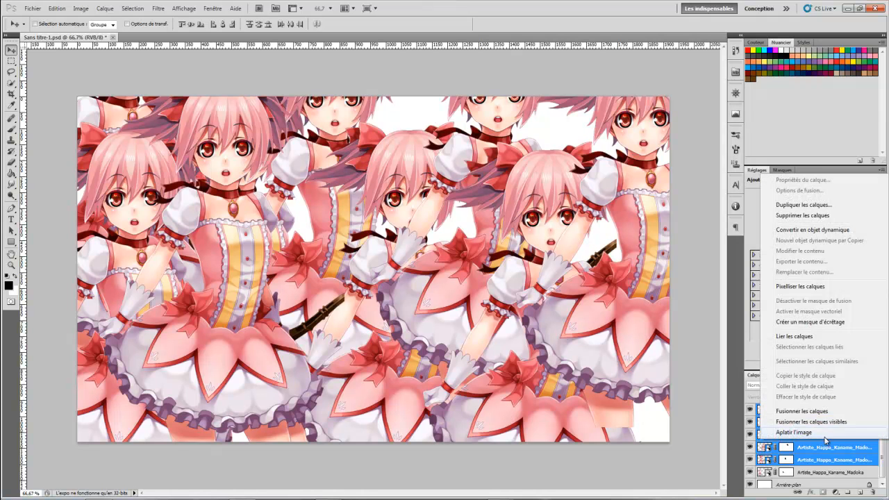
{"action": "left_click", "coordinate": [811, 413]}
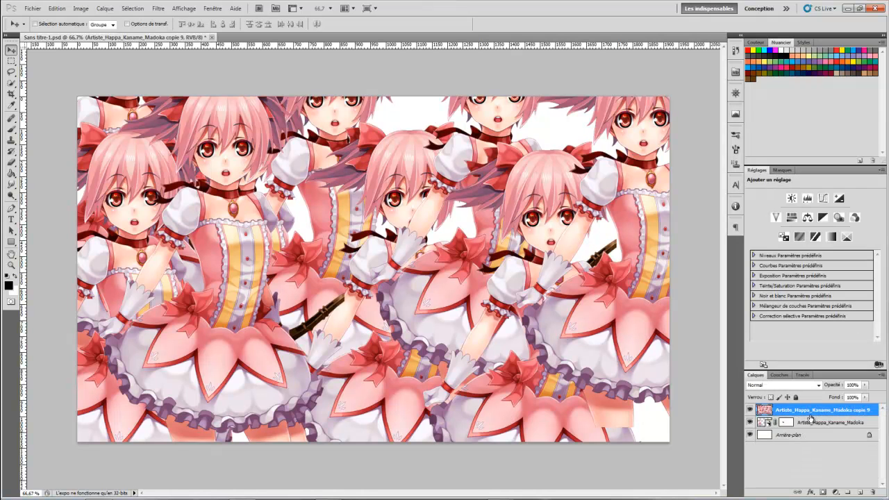
- Apply a motion blur to the merged layer with a 7° angle and a distance of about 225 pixels
{"action": "left_click", "coordinate": [159, 8]}
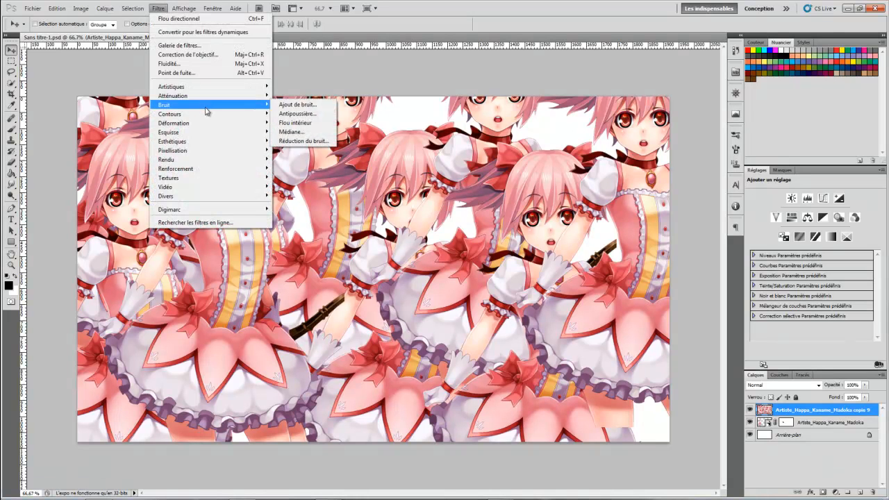
{"action": "left_click", "coordinate": [153, 6]}
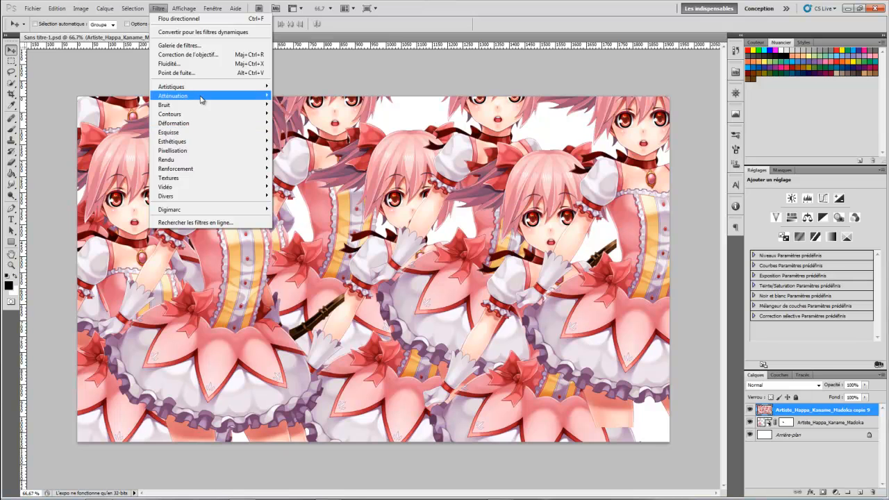
{"action": "mouse_move", "coordinate": [202, 97]}
{"action": "left_click", "coordinate": [319, 132]}
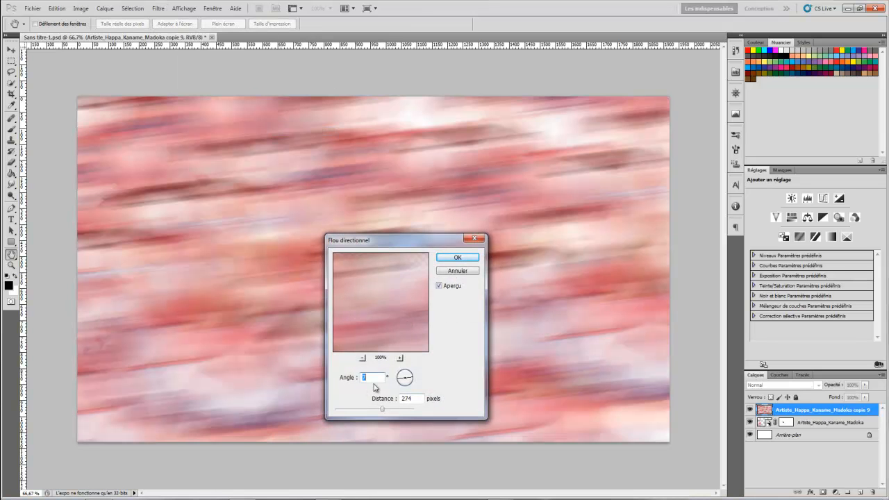
{"action": "left_click_drag", "start_coordinate": [380, 411], "coordinate": [379, 411]}
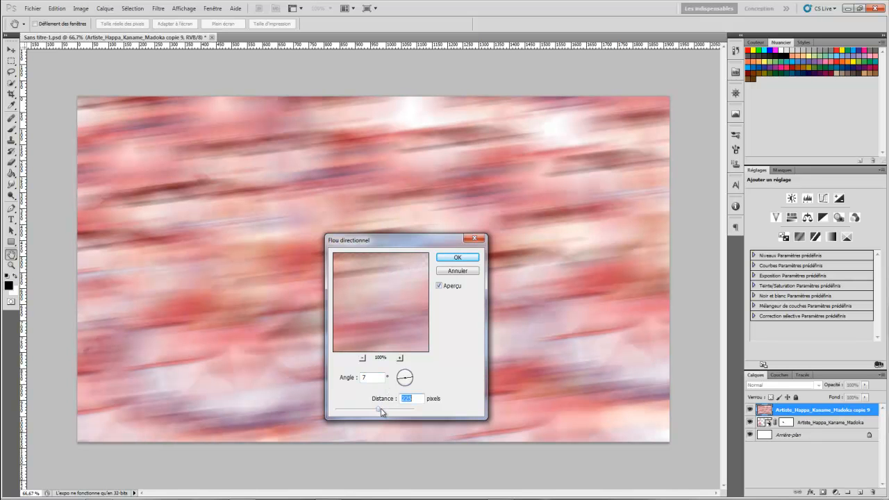
{"action": "left_click_drag", "start_coordinate": [379, 412], "coordinate": [380, 412]}
{"action": "left_click", "coordinate": [456, 257]}
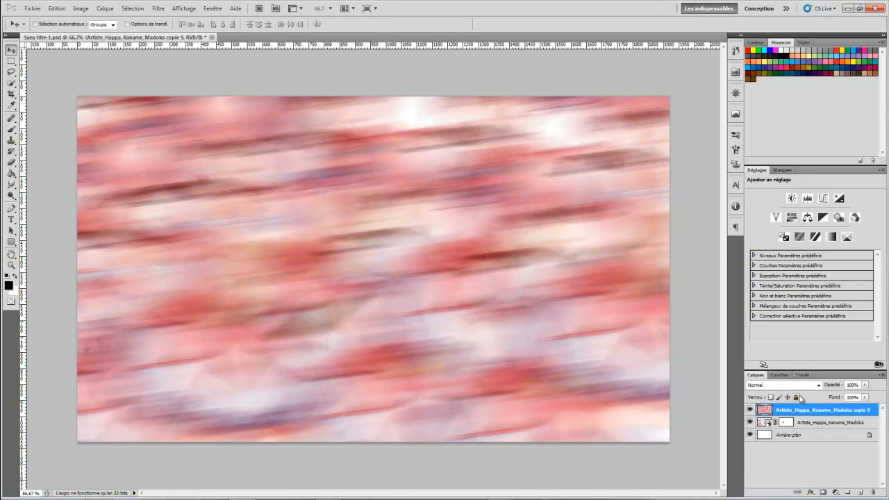
- Move the motion-blurred layer below the character layer and duplicate the character layer
{"action": "left_click_drag", "start_coordinate": [813, 414], "coordinate": [813, 432]}
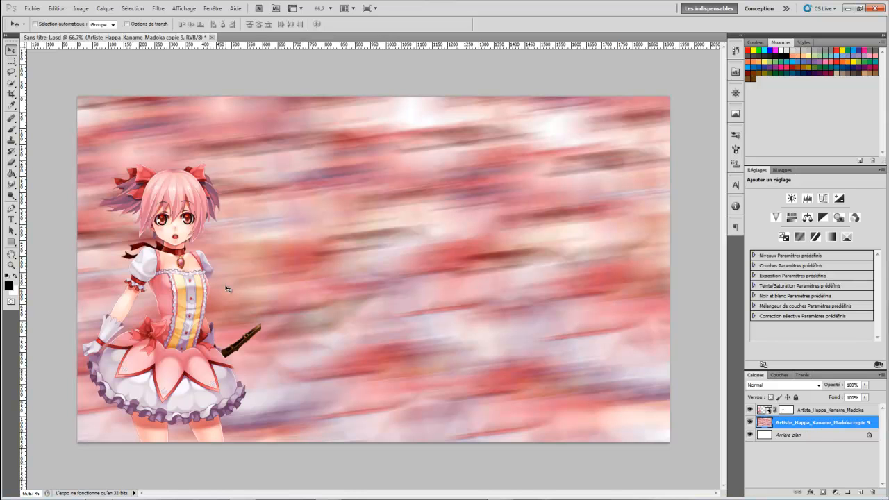
{"action": "left_click", "coordinate": [829, 411]}
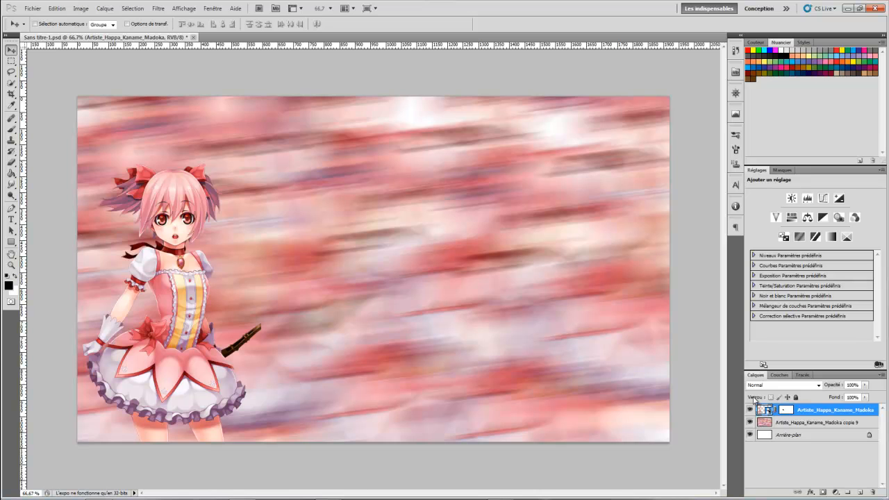
{"action": "key", "text": "ctrl+j"}
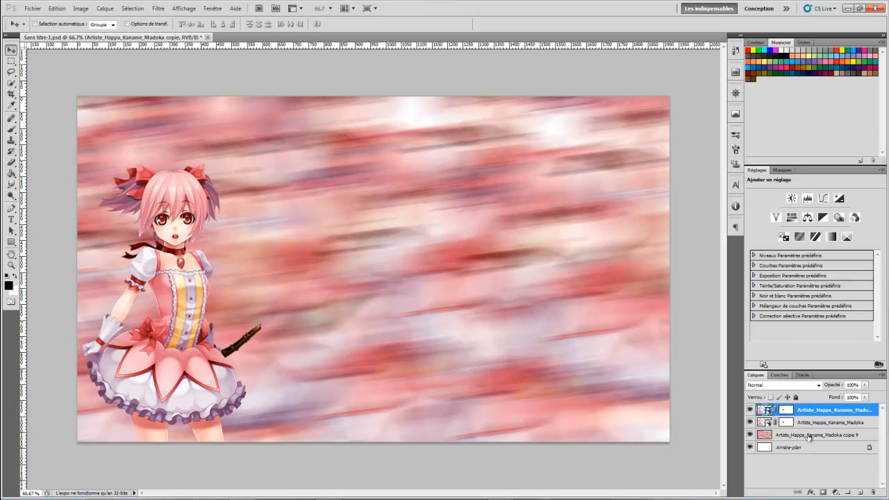
- Activate the Smudge tool for the motion-blurred background layer and look through its brush presets
{"action": "left_click", "coordinate": [808, 436]}
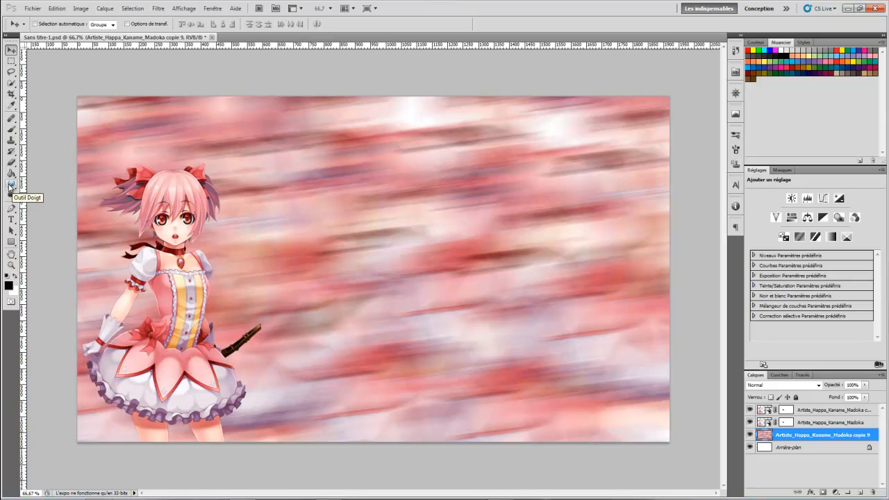
{"action": "left_click_drag", "start_coordinate": [12, 185], "coordinate": [59, 202]}
{"action": "left_click", "coordinate": [47, 24]}
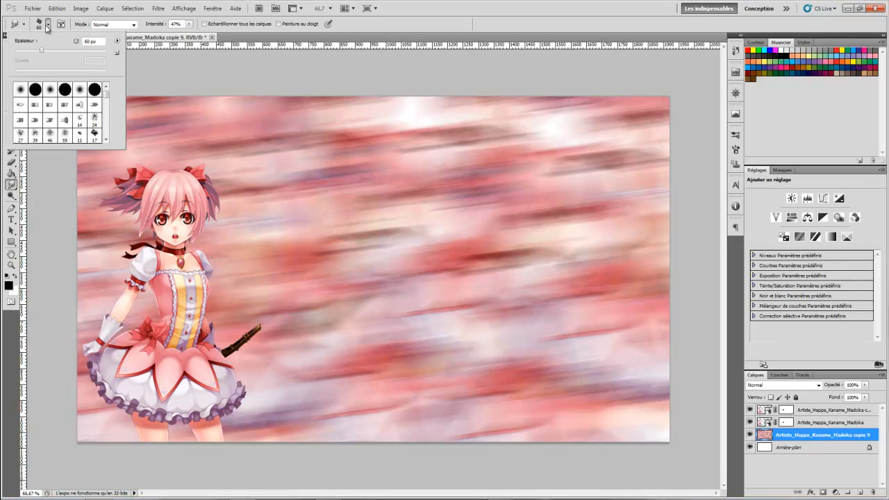
{"action": "scroll", "coordinate": [59, 113], "scroll_direction": "down", "scroll_amount": 1}
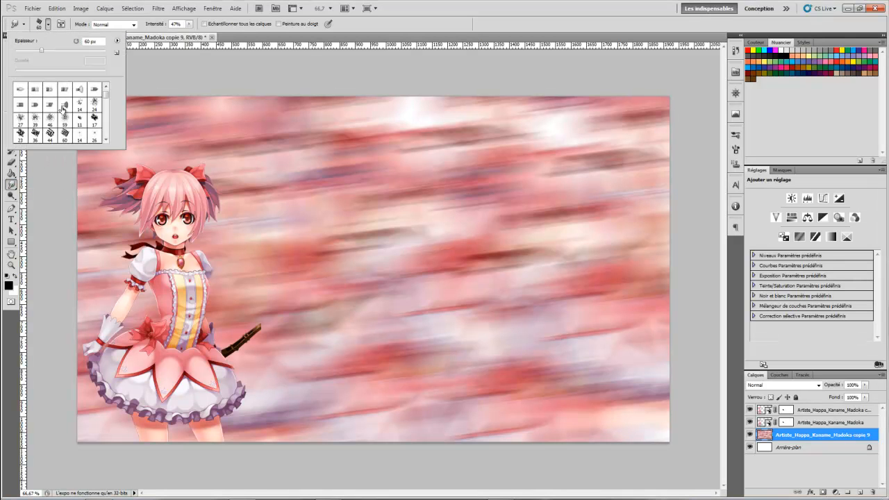
{"action": "scroll", "coordinate": [64, 139], "scroll_direction": "down", "scroll_amount": 1}
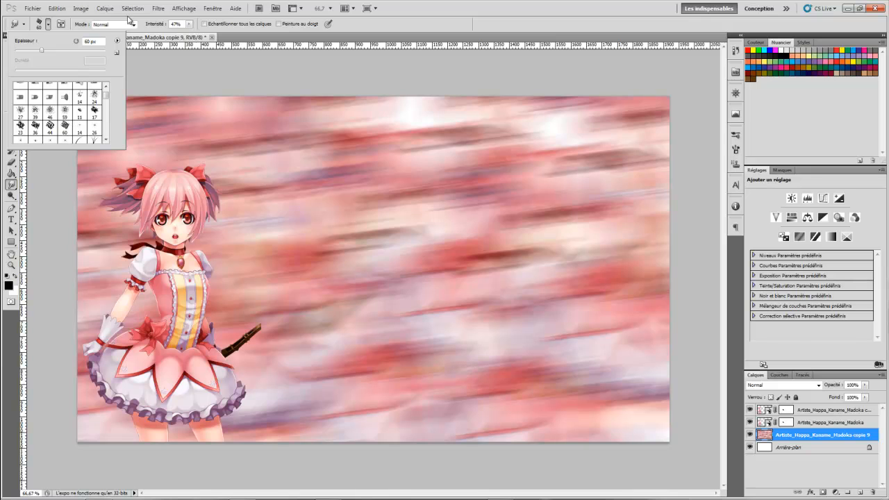
{"action": "left_click", "coordinate": [441, 16]}
- Check the Smudge brush's tip shape and shape dynamics settings, and turn on scattering for it
{"action": "left_click", "coordinate": [63, 24]}
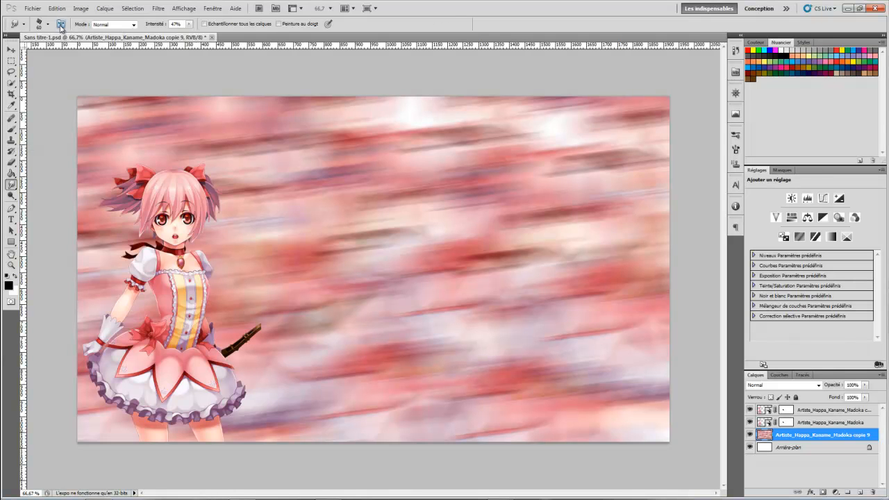
{"action": "left_click", "coordinate": [570, 158]}
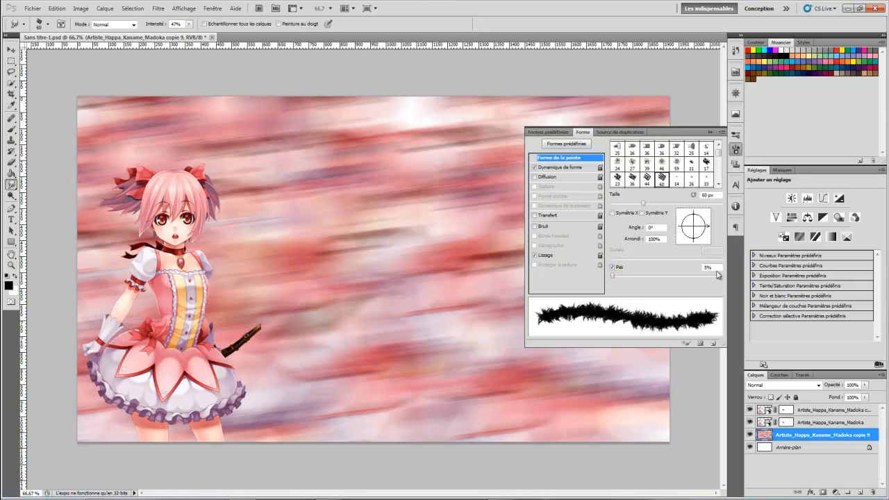
{"action": "left_click", "coordinate": [552, 169]}
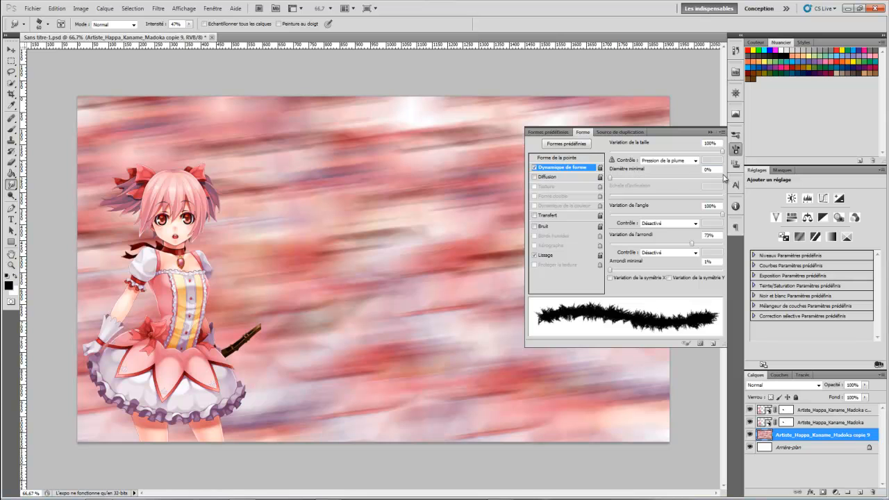
{"action": "left_click", "coordinate": [535, 179]}
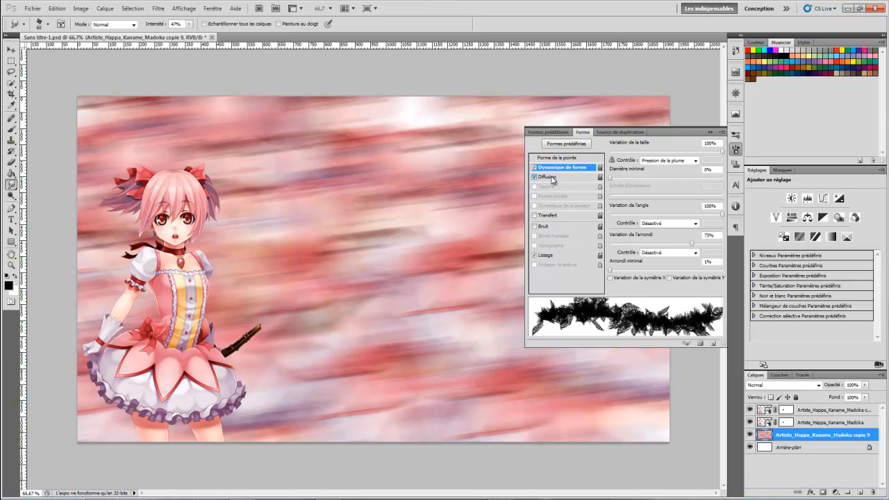
{"action": "left_click", "coordinate": [552, 178]}
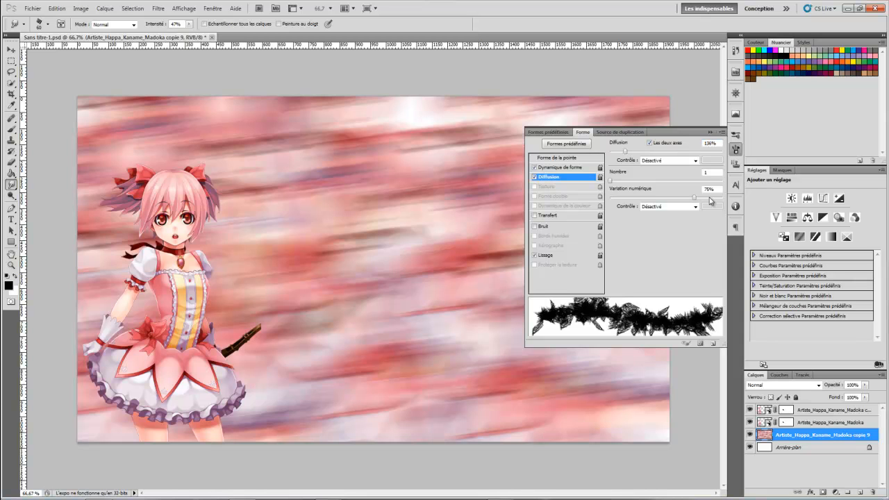
{"action": "left_click", "coordinate": [712, 132]}
{"action": "left_click", "coordinate": [837, 110]}
{"action": "left_click", "coordinate": [533, 187]}
- Set the Smudge brush size to 127 px and smear the blurred background across the whole canvas into painterly patches
{"action": "right_click", "coordinate": [421, 186]}
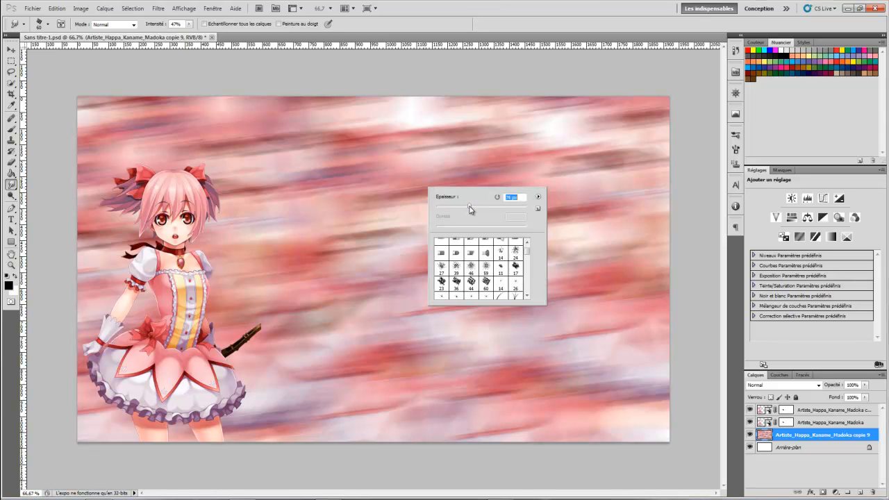
{"action": "left_click_drag", "start_coordinate": [476, 208], "coordinate": [488, 207]}
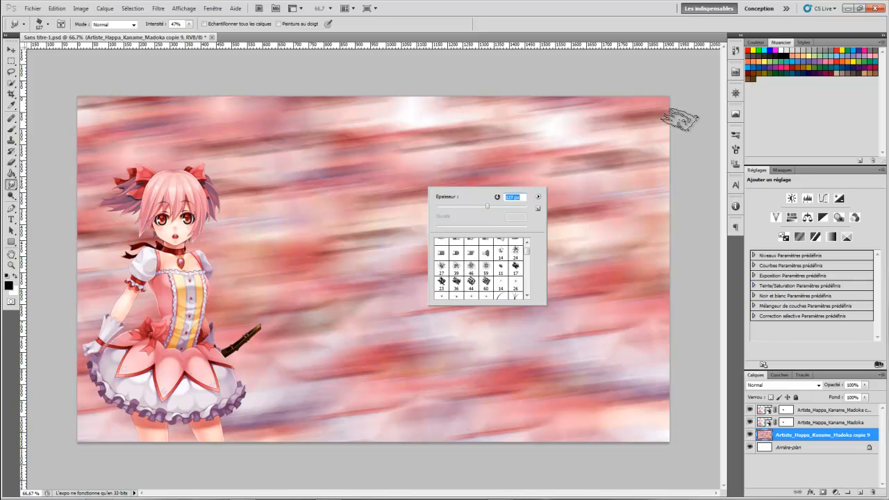
{"action": "mouse_move", "coordinate": [671, 100]}
{"action": "left_mouse_down"}
{"action": "mouse_move", "coordinate": [639, 127]}
{"action": "mouse_move", "coordinate": [660, 94]}
{"action": "mouse_move", "coordinate": [615, 154]}
{"action": "mouse_move", "coordinate": [627, 170]}
{"action": "mouse_move", "coordinate": [620, 187]}
{"action": "mouse_move", "coordinate": [637, 207]}
{"action": "mouse_move", "coordinate": [644, 247]}
{"action": "mouse_move", "coordinate": [675, 292]}
{"action": "mouse_move", "coordinate": [580, 379]}
{"action": "mouse_move", "coordinate": [671, 430]}
{"action": "mouse_move", "coordinate": [567, 446]}
{"action": "mouse_move", "coordinate": [477, 432]}
{"action": "mouse_move", "coordinate": [364, 435]}
{"action": "mouse_move", "coordinate": [355, 448]}
{"action": "mouse_move", "coordinate": [57, 441]}
{"action": "mouse_move", "coordinate": [147, 433]}
{"action": "mouse_move", "coordinate": [56, 407]}
{"action": "mouse_move", "coordinate": [116, 346]}
{"action": "mouse_move", "coordinate": [83, 341]}
{"action": "mouse_move", "coordinate": [92, 298]}
{"action": "mouse_move", "coordinate": [141, 271]}
{"action": "mouse_move", "coordinate": [75, 258]}
{"action": "mouse_move", "coordinate": [180, 225]}
{"action": "mouse_move", "coordinate": [154, 196]}
{"action": "mouse_move", "coordinate": [50, 196]}
{"action": "mouse_move", "coordinate": [129, 154]}
{"action": "mouse_move", "coordinate": [98, 126]}
{"action": "mouse_move", "coordinate": [129, 96]}
{"action": "mouse_move", "coordinate": [613, 103]}
{"action": "mouse_move", "coordinate": [450, 179]}
{"action": "mouse_move", "coordinate": [649, 126]}
{"action": "mouse_move", "coordinate": [500, 162]}
{"action": "mouse_move", "coordinate": [204, 176]}
{"action": "mouse_move", "coordinate": [261, 161]}
{"action": "mouse_move", "coordinate": [407, 154]}
{"action": "mouse_move", "coordinate": [324, 174]}
{"action": "mouse_move", "coordinate": [193, 260]}
{"action": "mouse_move", "coordinate": [400, 275]}
{"action": "mouse_move", "coordinate": [250, 308]}
{"action": "mouse_move", "coordinate": [218, 327]}
{"action": "mouse_move", "coordinate": [400, 350]}
{"action": "mouse_move", "coordinate": [301, 374]}
{"action": "mouse_move", "coordinate": [410, 383]}
{"action": "mouse_move", "coordinate": [257, 385]}
{"action": "mouse_move", "coordinate": [344, 391]}
{"action": "mouse_move", "coordinate": [590, 378]}
{"action": "mouse_move", "coordinate": [567, 366]}
{"action": "mouse_move", "coordinate": [397, 381]}
{"action": "mouse_move", "coordinate": [349, 350]}
{"action": "mouse_move", "coordinate": [611, 312]}
{"action": "mouse_move", "coordinate": [507, 315]}
{"action": "mouse_move", "coordinate": [452, 284]}
{"action": "mouse_move", "coordinate": [566, 262]}
{"action": "mouse_move", "coordinate": [594, 220]}
{"action": "mouse_move", "coordinate": [329, 250]}
{"action": "mouse_move", "coordinate": [450, 208]}
{"action": "mouse_move", "coordinate": [367, 228]}
{"action": "mouse_move", "coordinate": [394, 139]}
{"action": "mouse_move", "coordinate": [452, 132]}
{"action": "mouse_move", "coordinate": [488, 151]}
{"action": "mouse_move", "coordinate": [449, 219]}
{"action": "mouse_move", "coordinate": [562, 199]}
{"action": "mouse_move", "coordinate": [621, 201]}
{"action": "mouse_move", "coordinate": [687, 159]}
{"action": "mouse_move", "coordinate": [621, 313]}
{"action": "mouse_move", "coordinate": [357, 389]}
{"action": "mouse_move", "coordinate": [240, 444]}
{"action": "mouse_move", "coordinate": [519, 338]}
{"action": "mouse_move", "coordinate": [111, 409]}
{"action": "mouse_move", "coordinate": [43, 299]}
{"action": "mouse_move", "coordinate": [105, 180]}
{"action": "mouse_move", "coordinate": [93, 124]}
{"action": "mouse_move", "coordinate": [214, 120]}
{"action": "mouse_move", "coordinate": [298, 234]}
{"action": "mouse_move", "coordinate": [354, 127]}
{"action": "mouse_move", "coordinate": [512, 206]}
{"action": "mouse_move", "coordinate": [436, 282]}
{"action": "mouse_move", "coordinate": [536, 254]}
{"action": "mouse_move", "coordinate": [428, 268]}
{"action": "mouse_move", "coordinate": [515, 304]}
{"action": "left_mouse_up"}
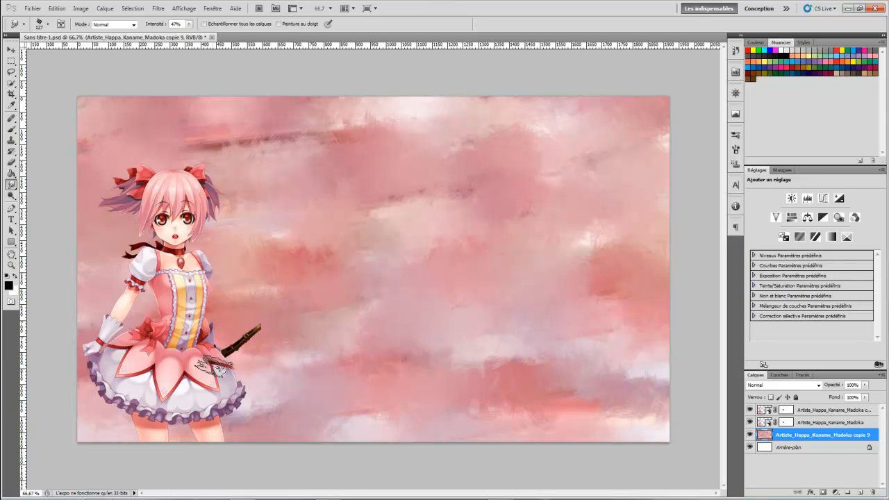
- Rasterize the lower character layer and smudge the edges of its hair, clothes and skirt with a 45 px brush
{"action": "left_click", "coordinate": [816, 422]}
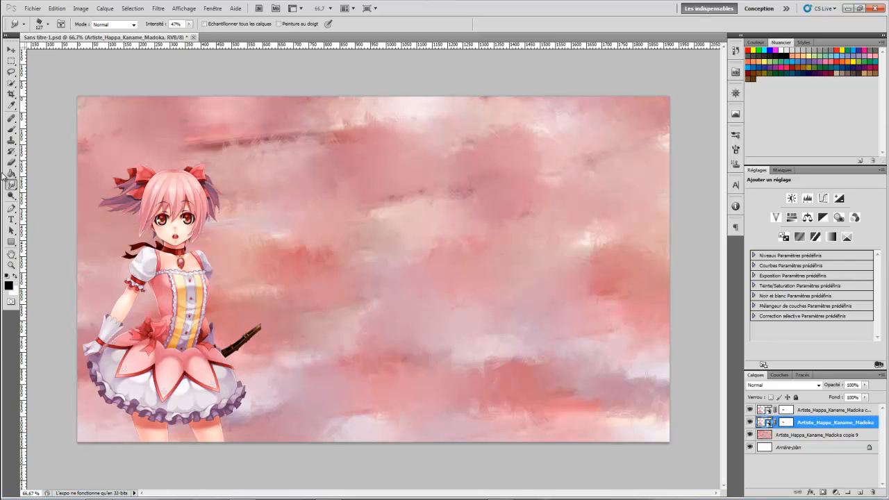
{"action": "left_click", "coordinate": [356, 197]}
{"action": "left_click", "coordinate": [423, 199]}
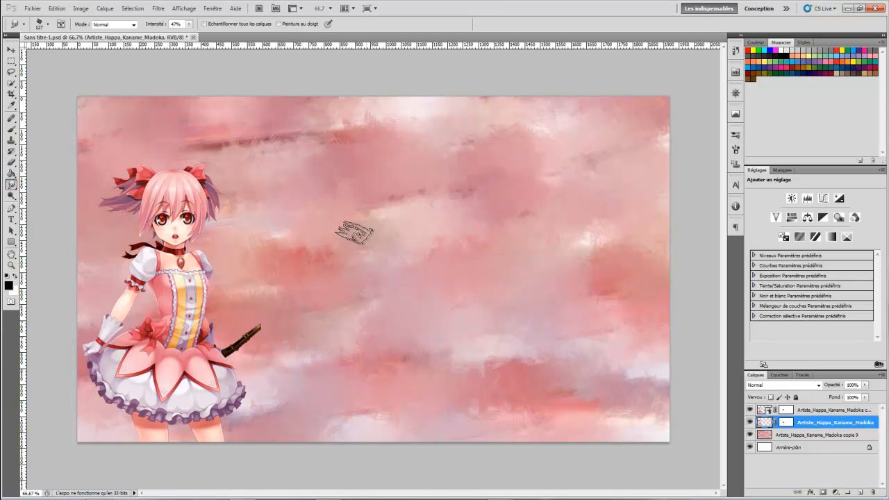
{"action": "right_click", "coordinate": [415, 248]}
{"action": "left_click_drag", "start_coordinate": [472, 269], "coordinate": [443, 269]}
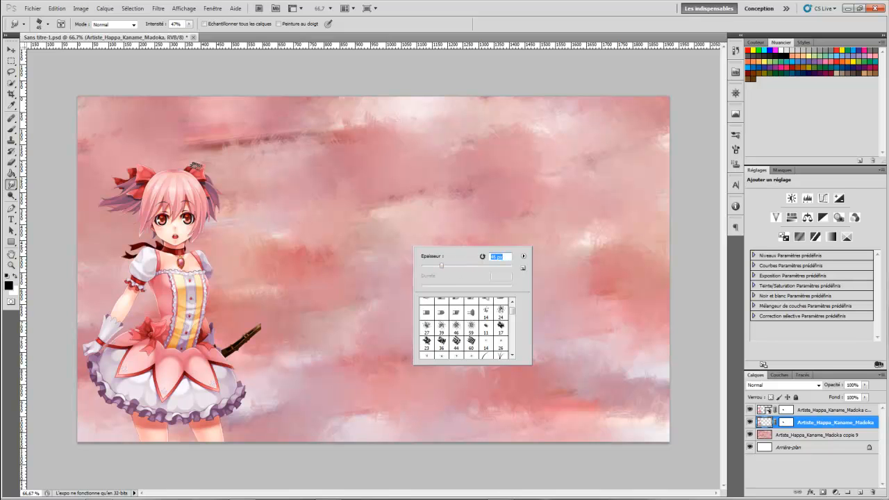
{"action": "left_click", "coordinate": [191, 166]}
{"action": "left_click_drag", "start_coordinate": [216, 204], "coordinate": [212, 222]}
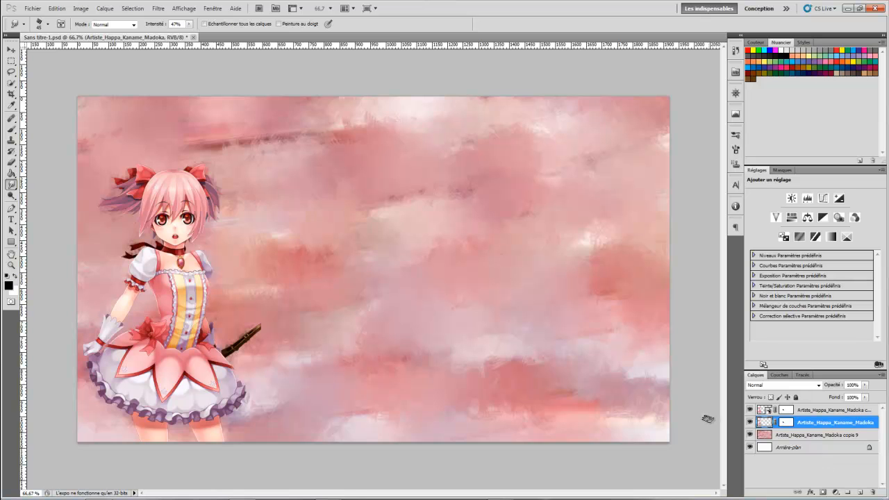
- Rasterize the upper character copy and smudge its outline with a slightly smaller brush to blend it into the background
{"action": "left_click", "coordinate": [811, 412]}
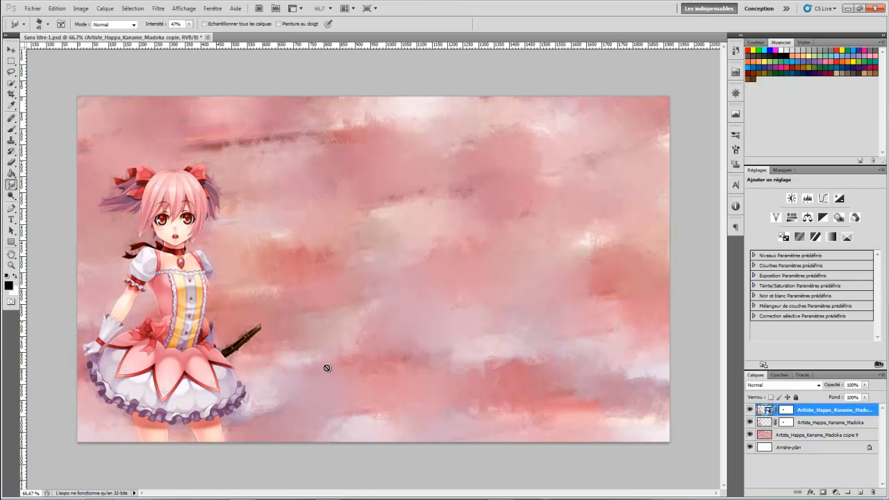
{"action": "left_click", "coordinate": [221, 172]}
{"action": "left_click", "coordinate": [421, 196]}
{"action": "right_click", "coordinate": [226, 171]}
{"action": "left_click_drag", "start_coordinate": [263, 194], "coordinate": [261, 194]}
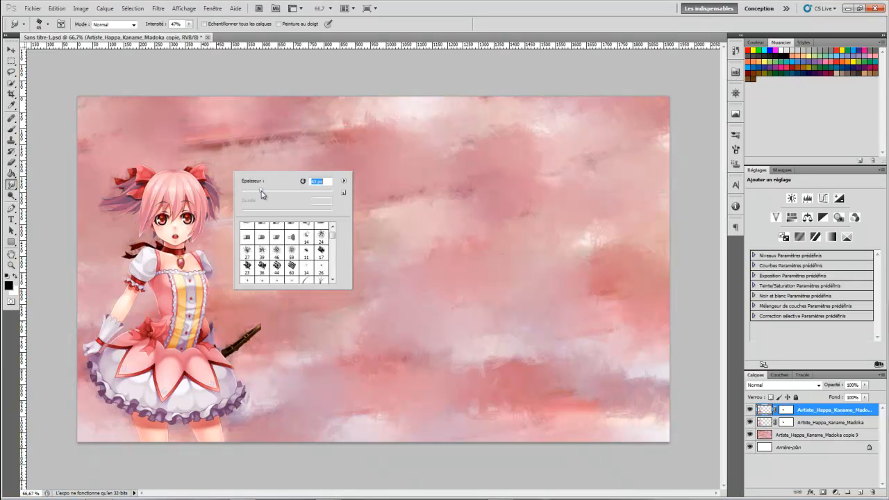
{"action": "left_click", "coordinate": [206, 169]}
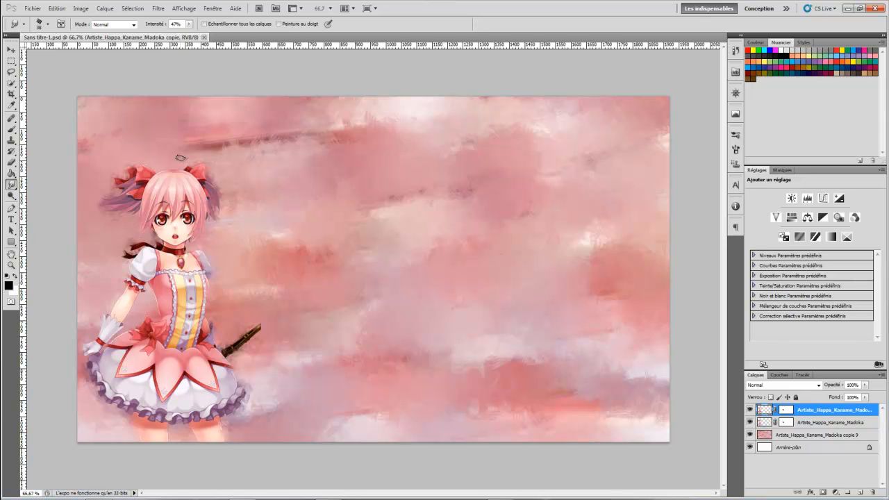
- Add a new layer above the character layers and name it Serpentin
{"action": "key", "text": "p"}
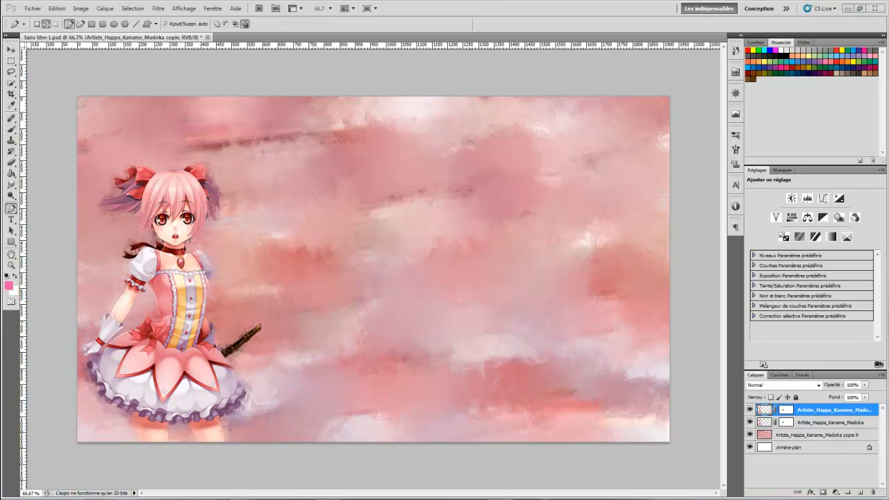
{"action": "left_click", "coordinate": [861, 492]}
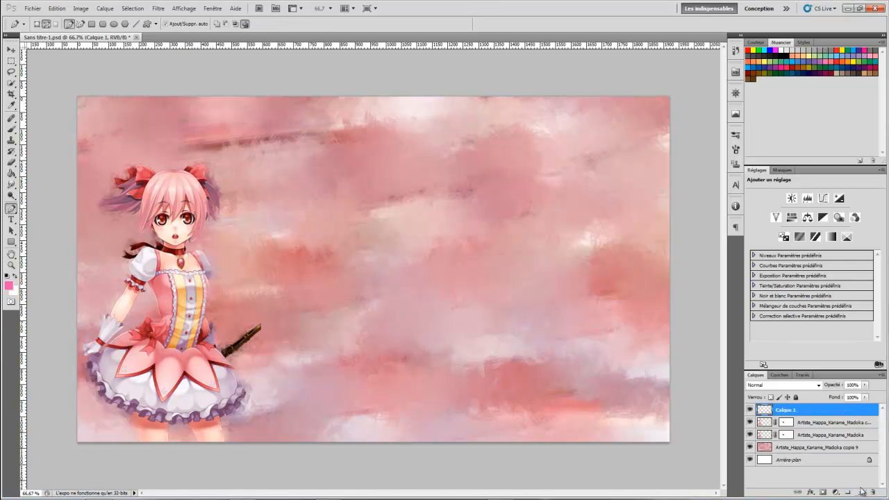
{"action": "double_click", "coordinate": [794, 411]}
{"action": "type", "text": "Serpentin"}
{"action": "left_click", "coordinate": [826, 426]}
{"action": "left_click", "coordinate": [825, 411]}
- Draw an open zigzag path with the Pen tool, winding from below the skirt up across the body to beside the head
{"action": "left_click", "coordinate": [11, 265]}
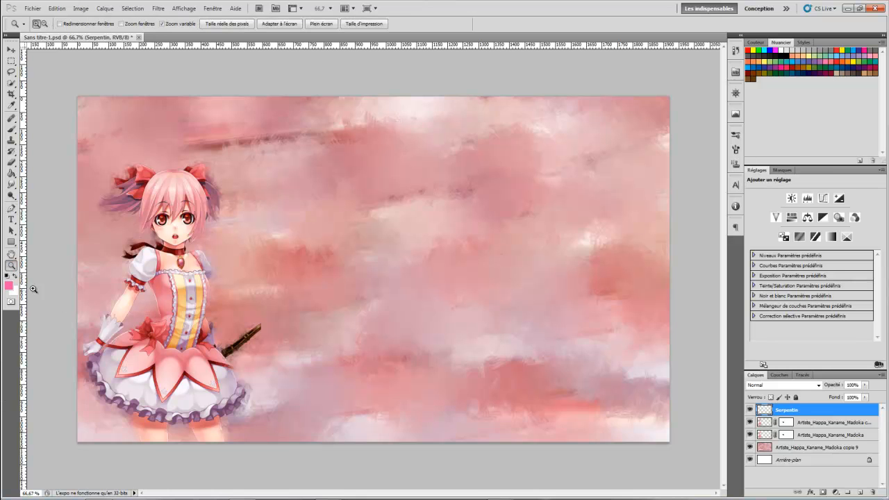
{"action": "left_click", "coordinate": [93, 334]}
{"action": "left_click_drag", "start_coordinate": [352, 495], "coordinate": [335, 493]}
{"action": "scroll", "coordinate": [158, 325], "scroll_direction": "down", "scroll_amount": 3}
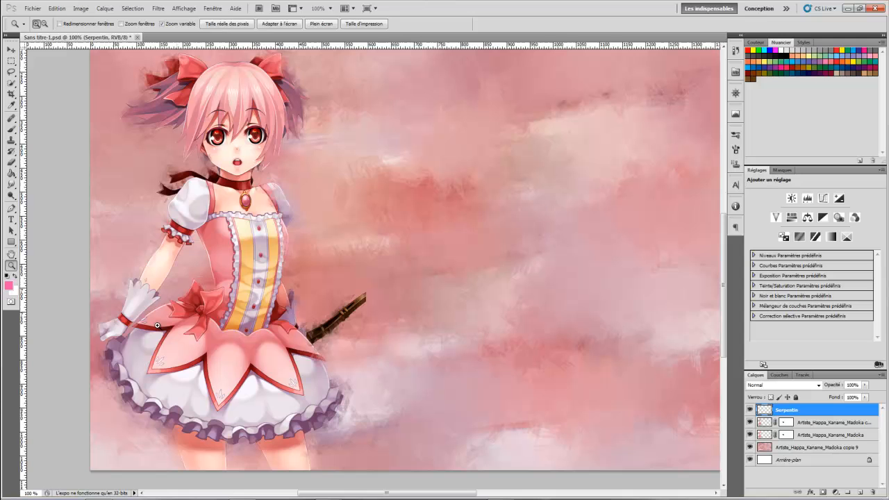
{"action": "left_click", "coordinate": [11, 208]}
{"action": "left_click", "coordinate": [32, 208]}
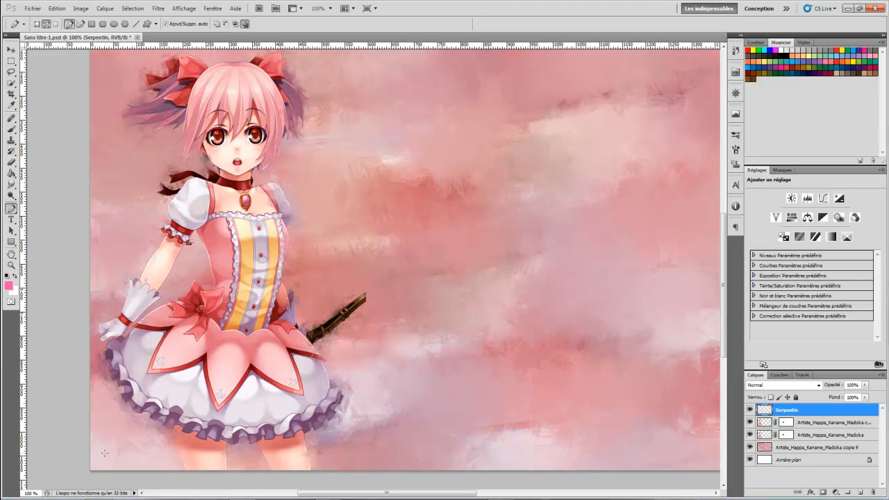
{"action": "left_click", "coordinate": [348, 420]}
{"action": "left_click", "coordinate": [102, 381]}
{"action": "left_click", "coordinate": [299, 249]}
{"action": "left_click", "coordinate": [298, 192]}
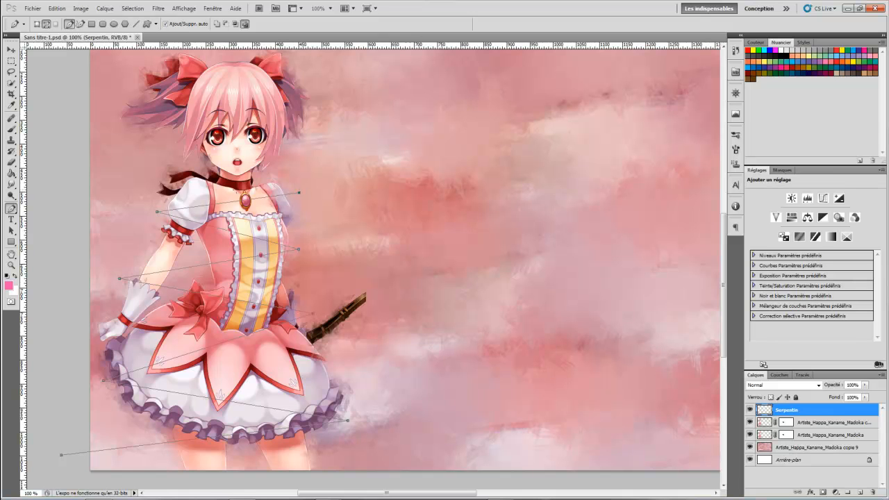
{"action": "left_click", "coordinate": [398, 125]}
- Convert the lower anchor points of the zigzag path around the skirt and waist to curves with the Convert Point tool
{"action": "key", "text": "alt"}
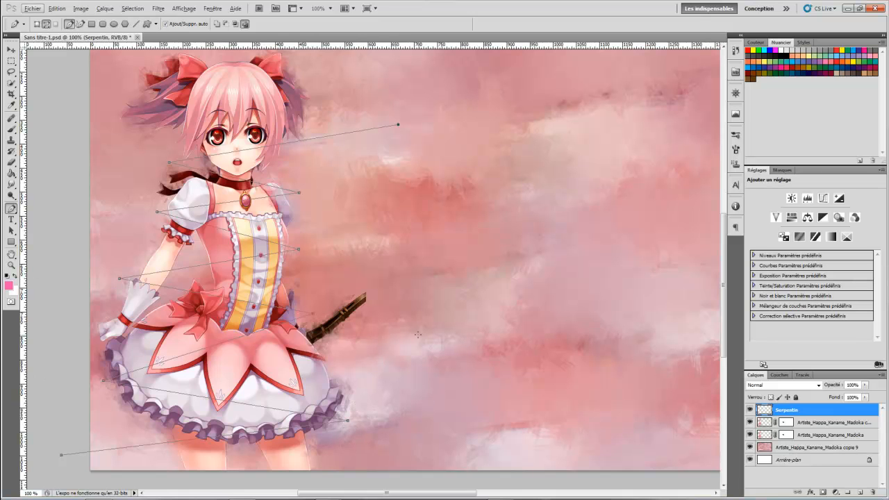
{"action": "left_click_drag", "start_coordinate": [9, 211], "coordinate": [53, 245]}
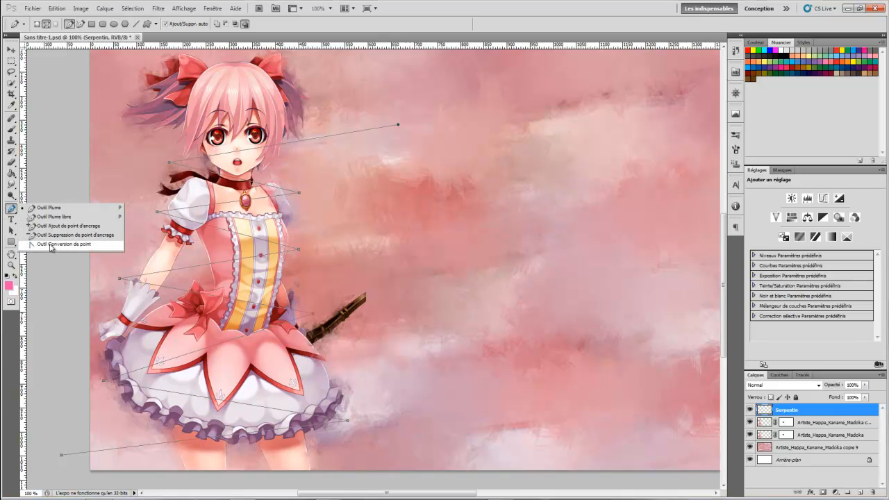
{"action": "left_click_drag", "start_coordinate": [50, 247], "coordinate": [50, 246]}
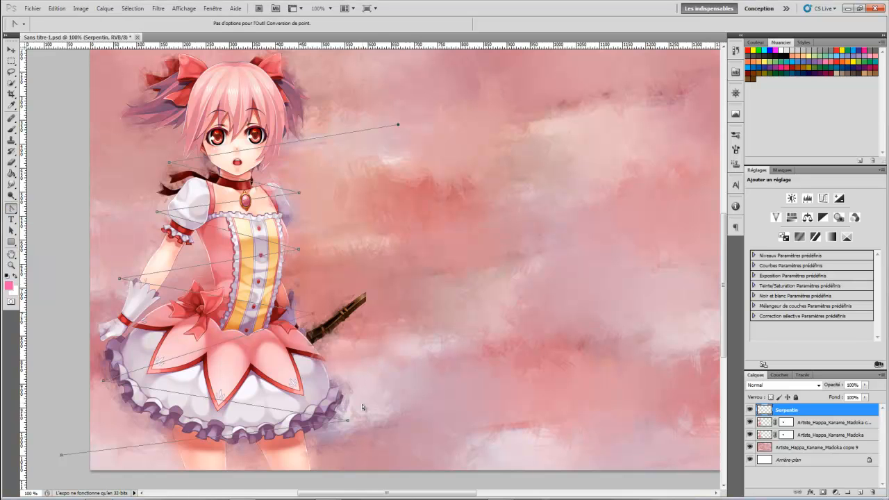
{"action": "left_click_drag", "start_coordinate": [348, 422], "coordinate": [349, 407]}
{"action": "left_click_drag", "start_coordinate": [103, 380], "coordinate": [102, 375]}
{"action": "left_click_drag", "start_coordinate": [313, 315], "coordinate": [312, 302]}
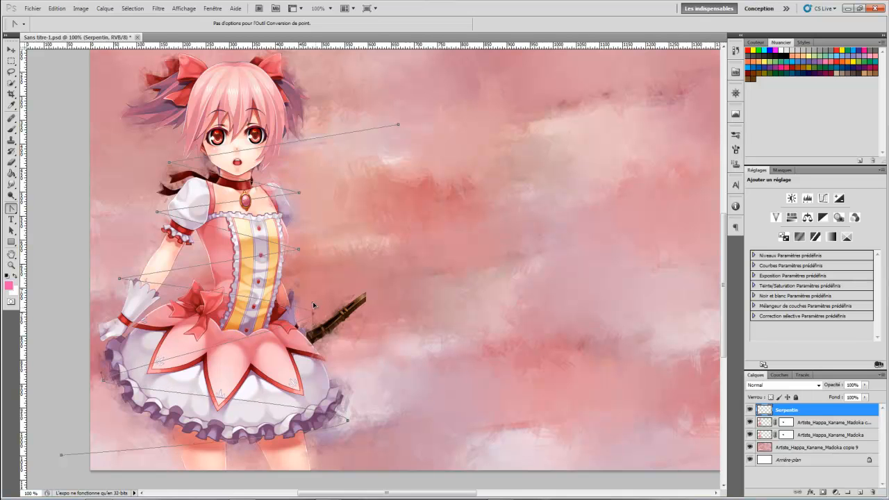
- Return to the Pen tool and pull direction handles from the upper anchor points to round the path's remaining bends
{"action": "right_click", "coordinate": [11, 209]}
{"action": "left_click", "coordinate": [59, 207]}
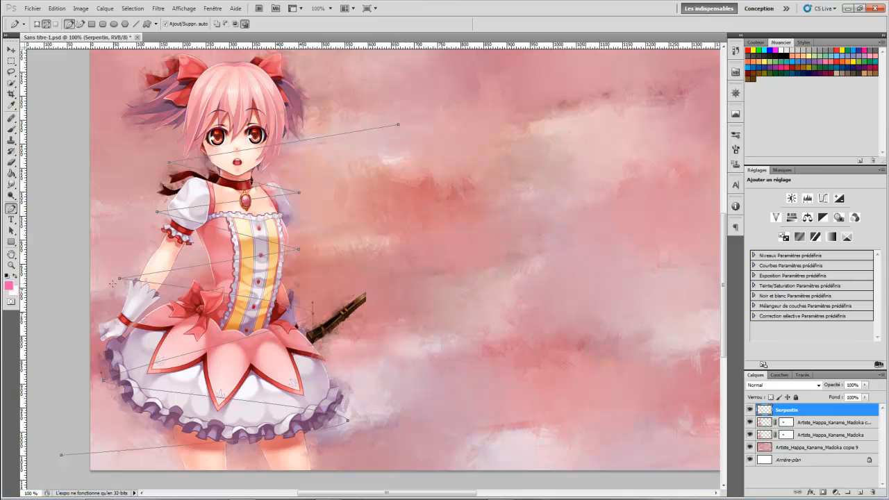
{"action": "key", "text": "alt"}
{"action": "left_click_drag", "start_coordinate": [120, 279], "coordinate": [122, 267]}
{"action": "left_click_drag", "start_coordinate": [299, 251], "coordinate": [299, 260]}
{"action": "left_click_drag", "start_coordinate": [159, 216], "coordinate": [159, 207]}
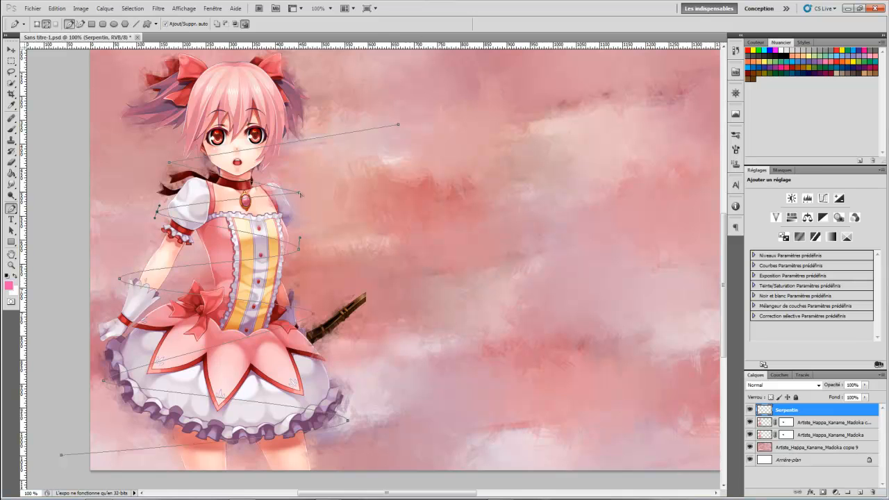
{"action": "left_click_drag", "start_coordinate": [298, 193], "coordinate": [299, 186]}
{"action": "left_click_drag", "start_coordinate": [170, 164], "coordinate": [162, 156]}
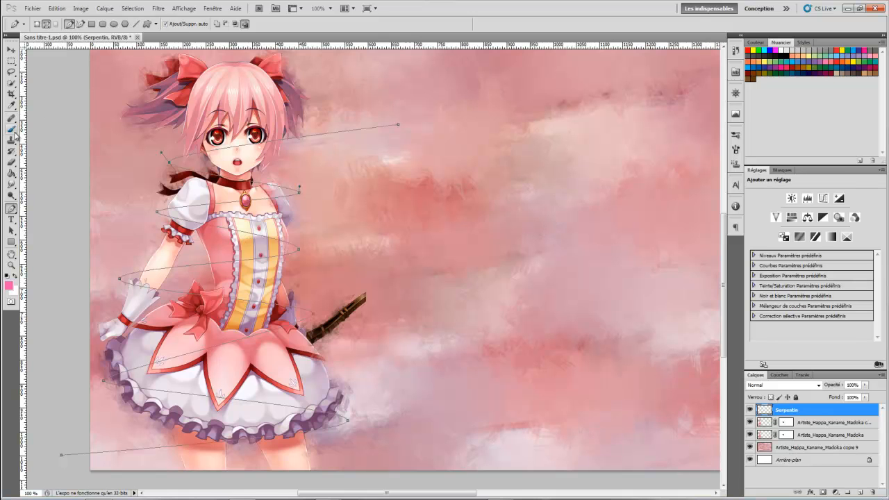
- Set the Brush tool's size to 3 px
{"action": "left_click_drag", "start_coordinate": [12, 134], "coordinate": [49, 133]}
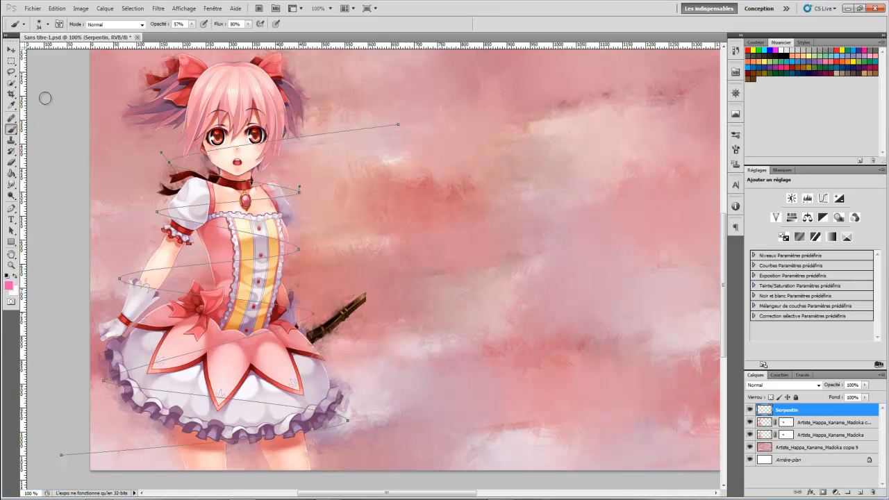
{"action": "left_click", "coordinate": [47, 24]}
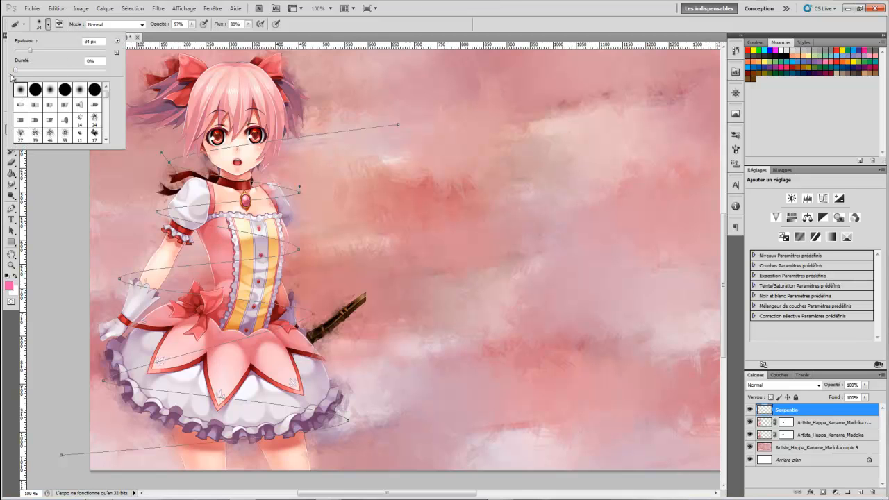
{"action": "double_click", "coordinate": [90, 42]}
{"action": "type", "text": "3"}
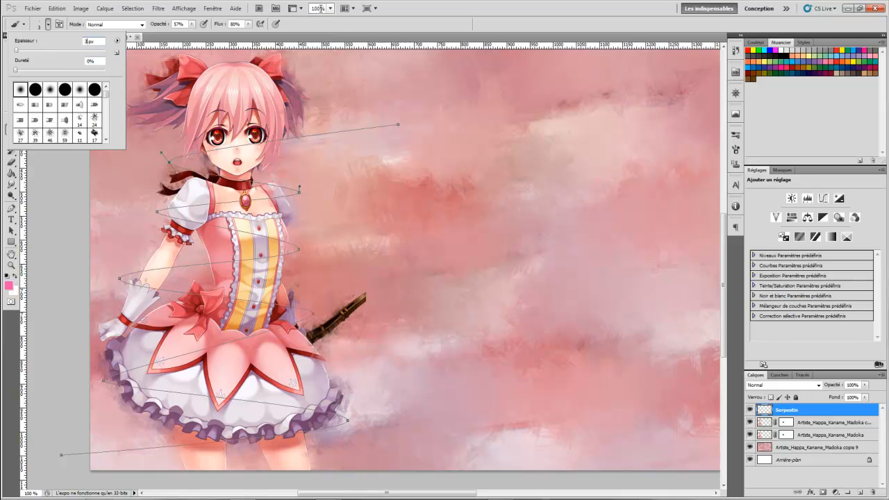
{"action": "left_click", "coordinate": [313, 29]}
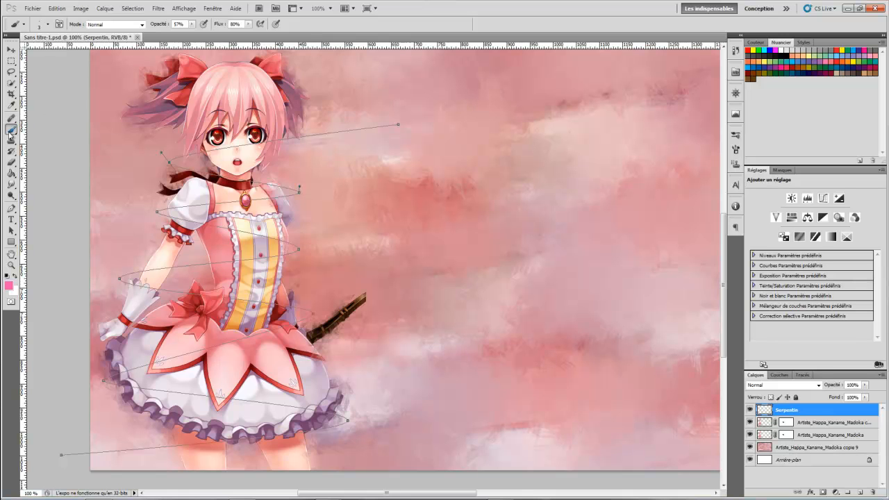
- Set the foreground color to the pink #f554a7
{"action": "left_click", "coordinate": [8, 284]}
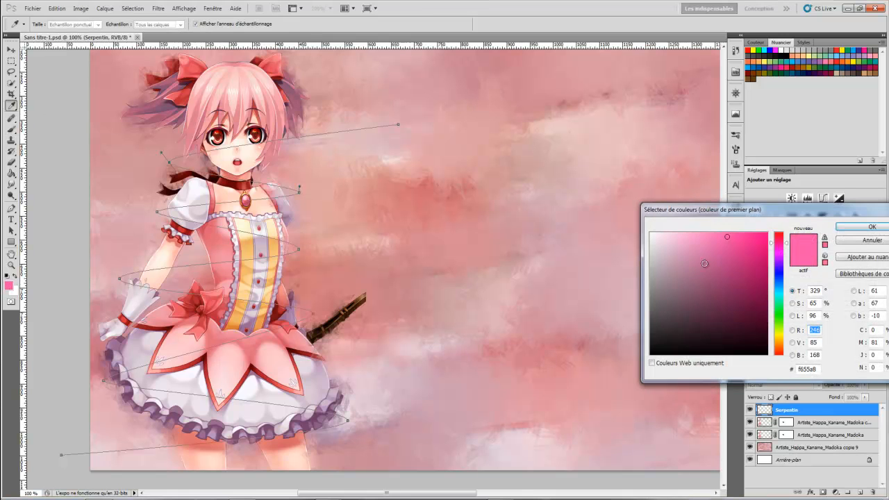
{"action": "left_click_drag", "start_coordinate": [729, 239], "coordinate": [727, 237]}
{"action": "left_click", "coordinate": [856, 226]}
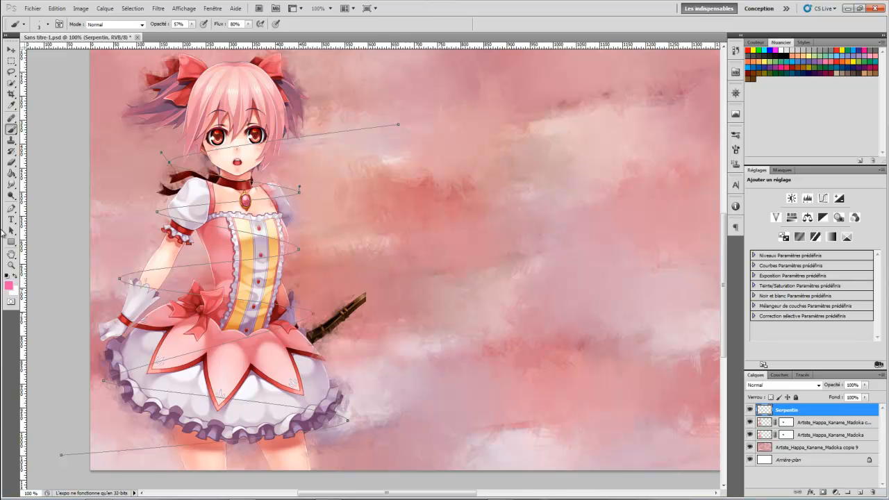
- Stroke the zigzag path with the brush (Forme) using simulated pressure, and delete the path
{"action": "left_click", "coordinate": [12, 210]}
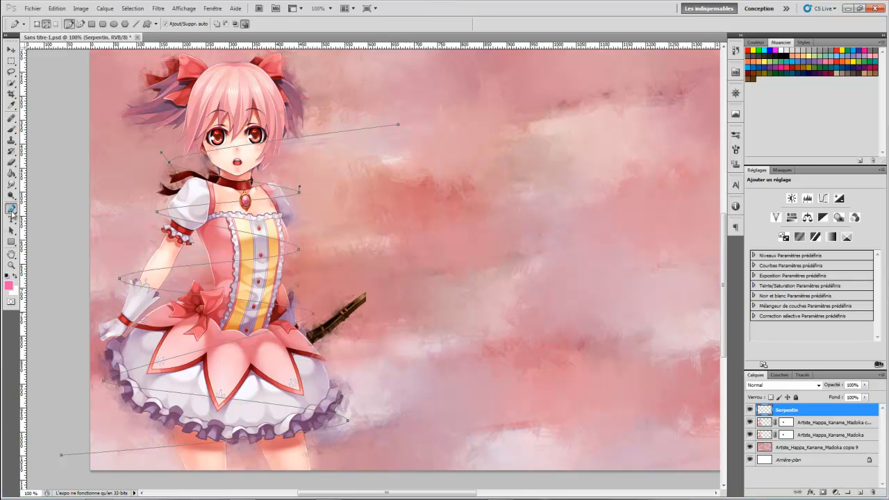
{"action": "right_click", "coordinate": [11, 212]}
{"action": "left_click", "coordinate": [35, 209]}
{"action": "right_click", "coordinate": [348, 425]}
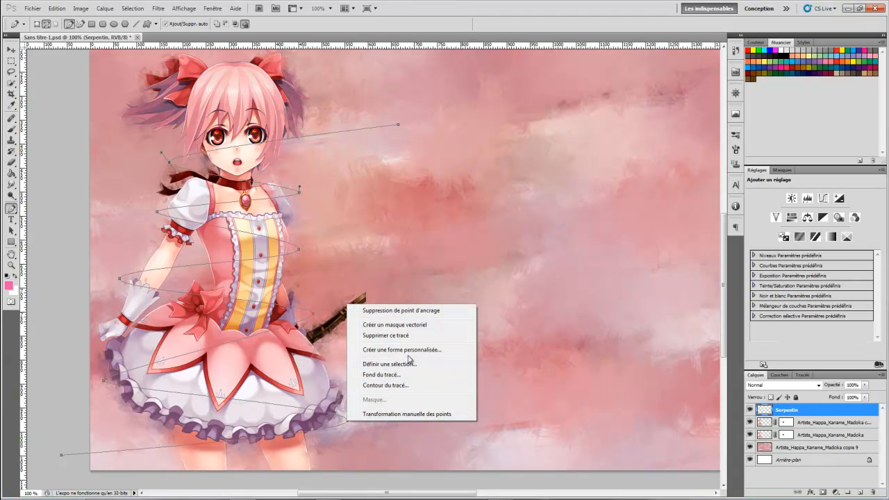
{"action": "left_click", "coordinate": [386, 386]}
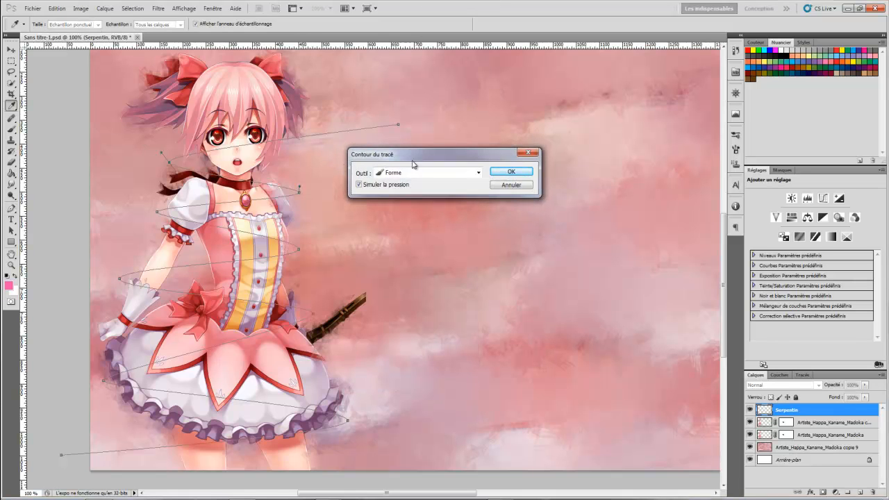
{"action": "left_click", "coordinate": [468, 173]}
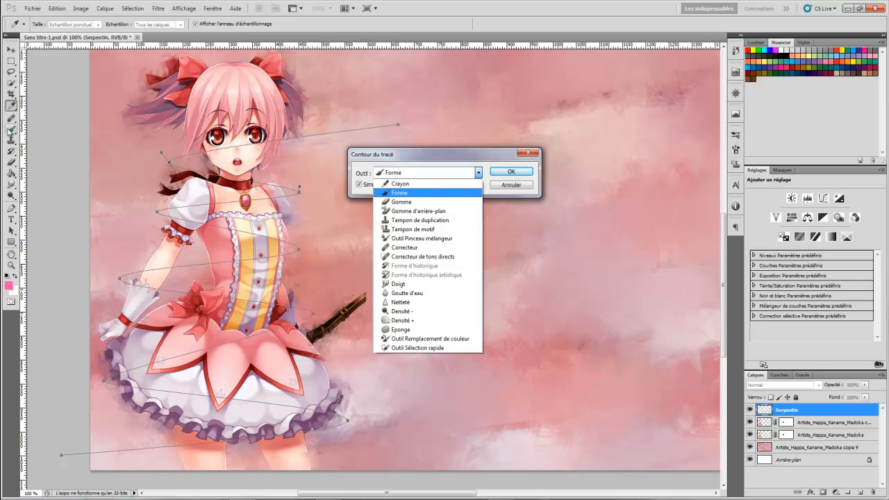
{"action": "left_click", "coordinate": [412, 195]}
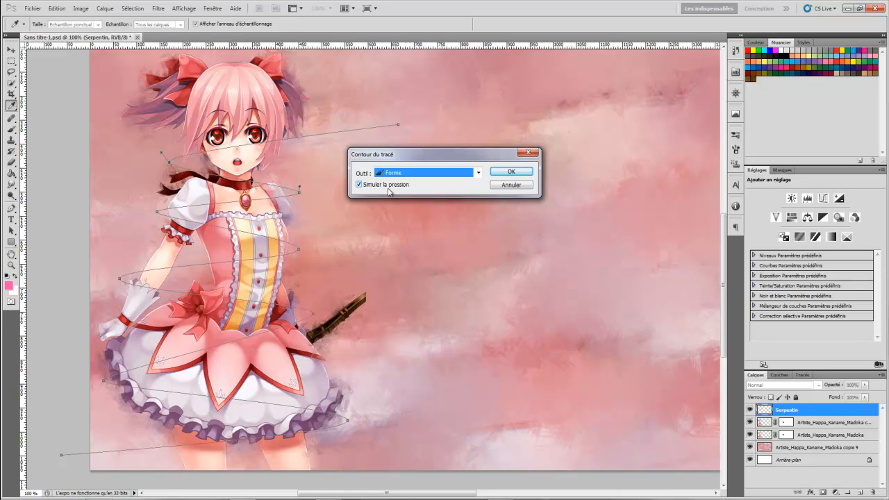
{"action": "left_click", "coordinate": [513, 175]}
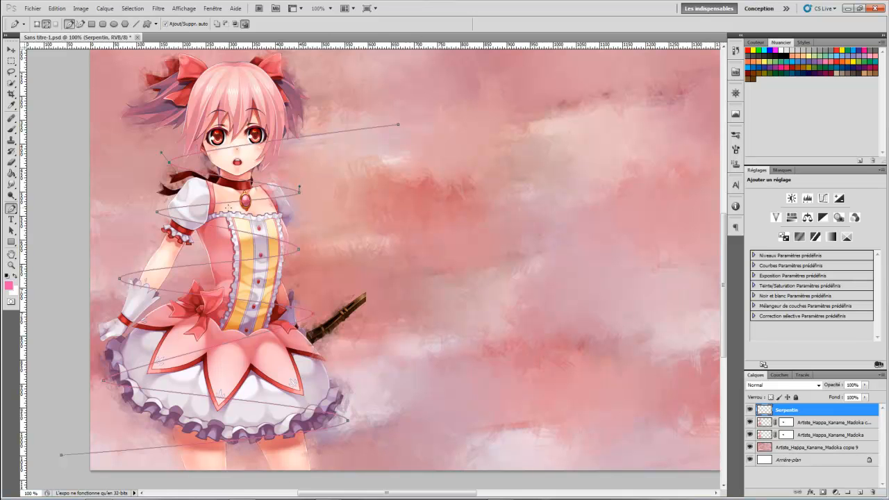
{"action": "right_click", "coordinate": [347, 422]}
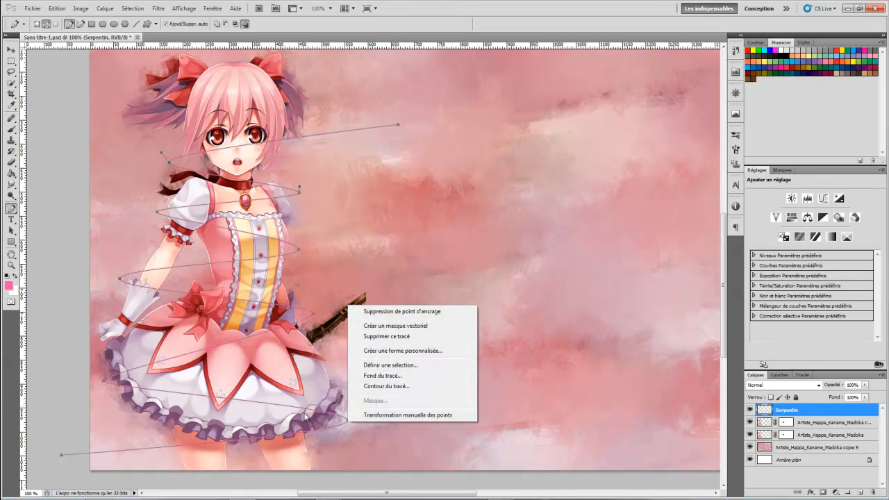
{"action": "left_click", "coordinate": [386, 338]}
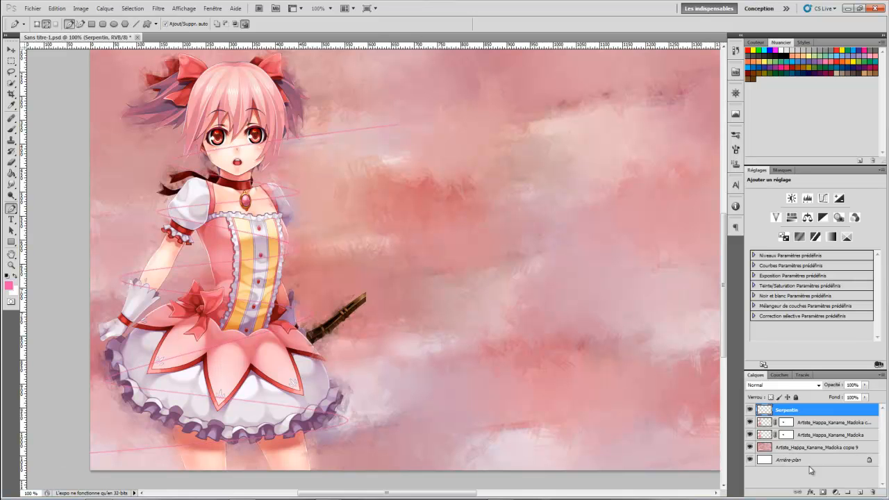
- Add an outer glow to the Serpentin layer in pink #f554a7 with 100% opacity, 6% spread and 39 px size
{"action": "left_click", "coordinate": [812, 493]}
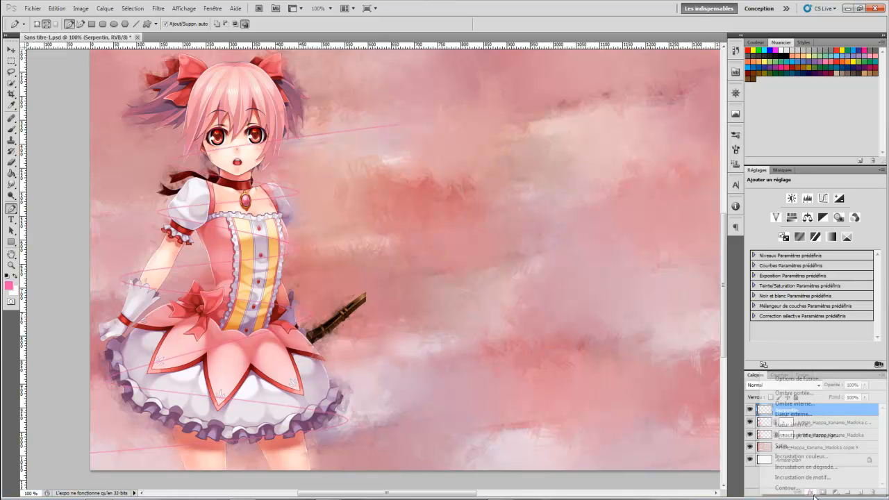
{"action": "left_click", "coordinate": [801, 415]}
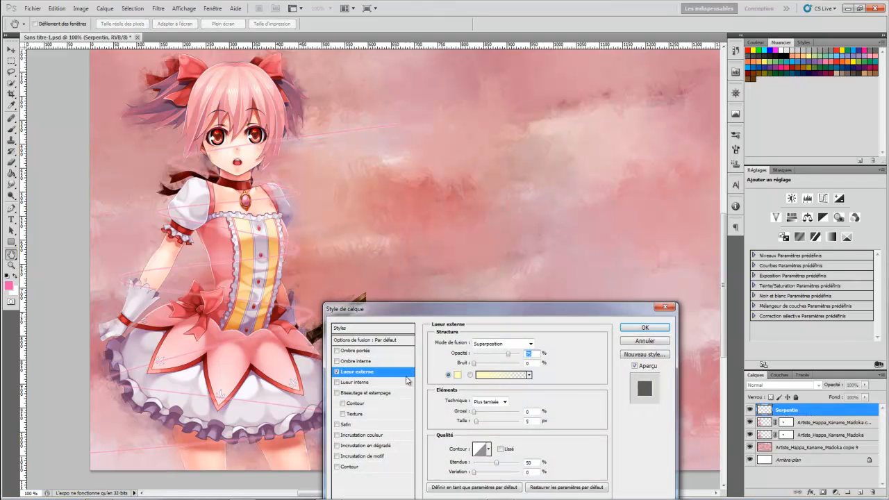
{"action": "left_click", "coordinate": [457, 374]}
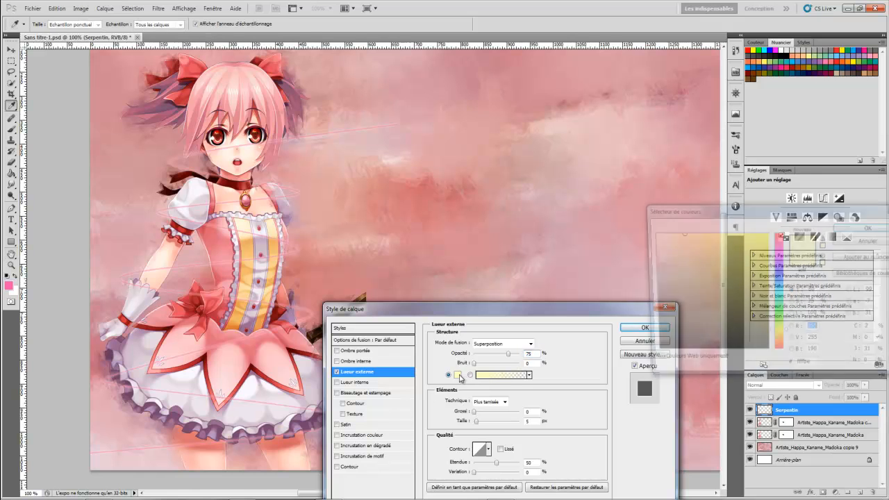
{"action": "left_click", "coordinate": [779, 249]}
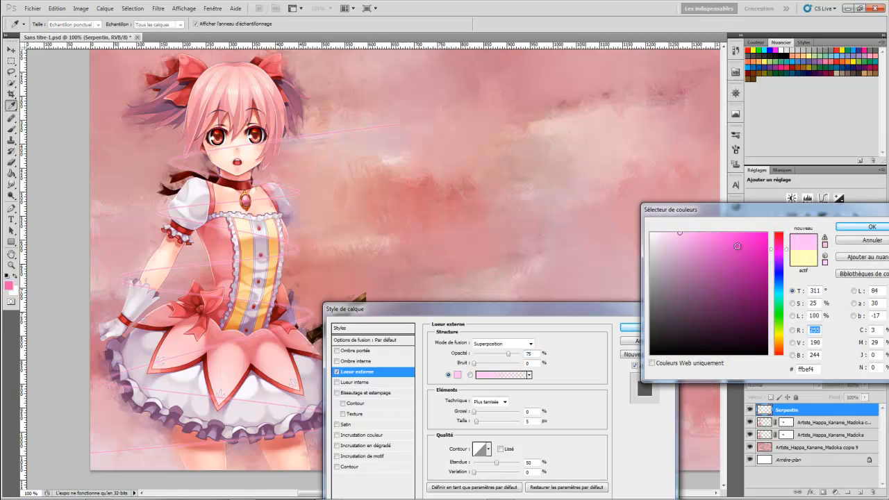
{"action": "left_click", "coordinate": [717, 237]}
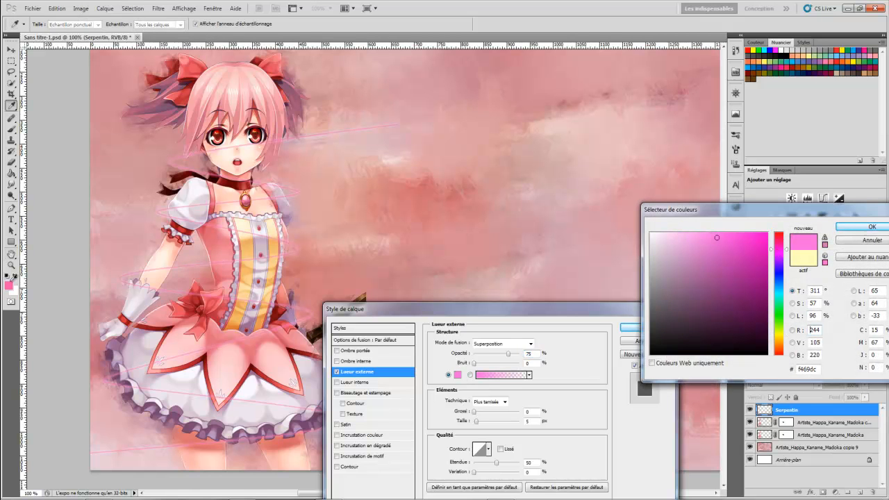
{"action": "left_click", "coordinate": [8, 285]}
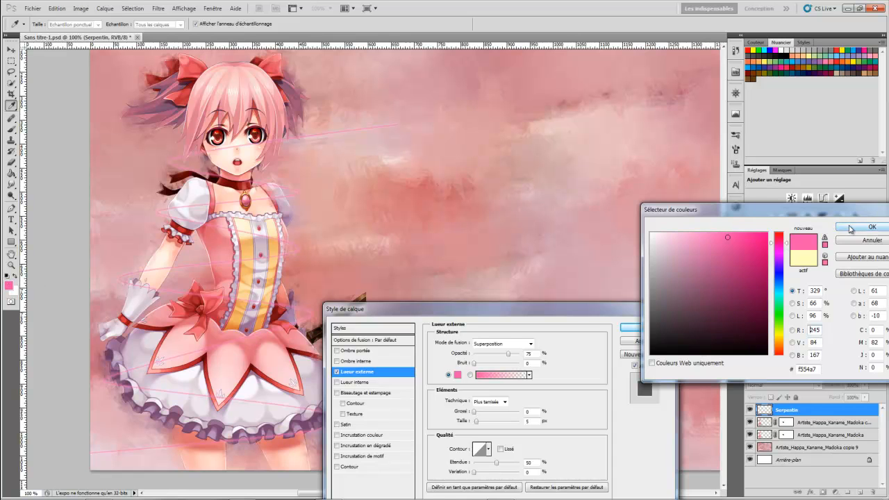
{"action": "left_click", "coordinate": [870, 227]}
{"action": "left_click_drag", "start_coordinate": [507, 355], "coordinate": [519, 353]}
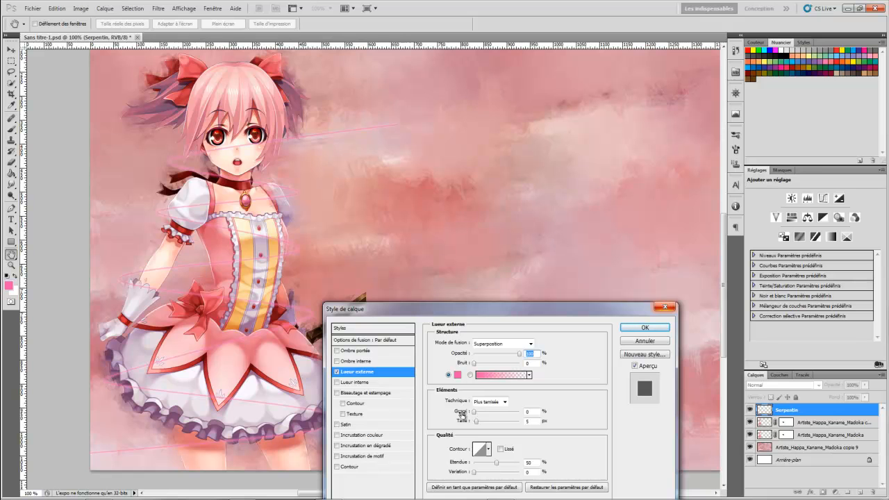
{"action": "mouse_move", "coordinate": [463, 415]}
{"action": "left_mouse_down"}
{"action": "mouse_move", "coordinate": [483, 424]}
{"action": "mouse_move", "coordinate": [458, 415]}
{"action": "left_mouse_up"}
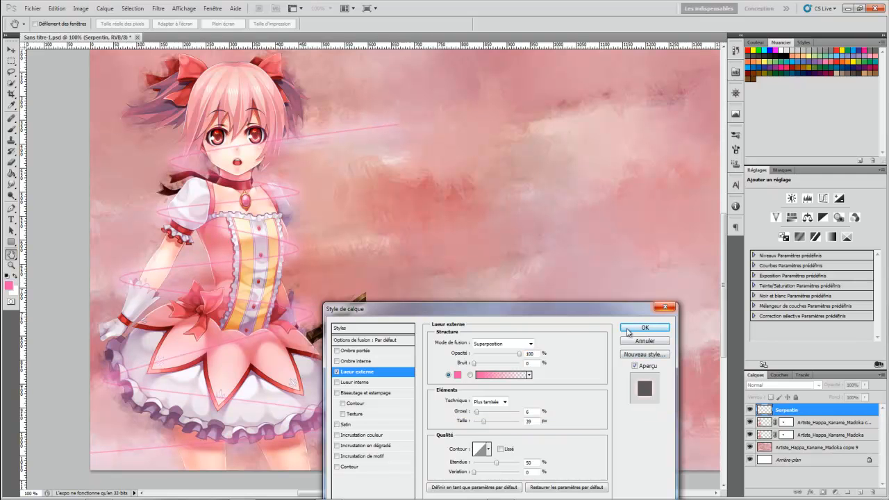
- Add an inner glow to the Serpentin layer in pink #f554a7 at 100% opacity, adjust its choke and size, and apply the layer style
{"action": "left_click", "coordinate": [350, 383]}
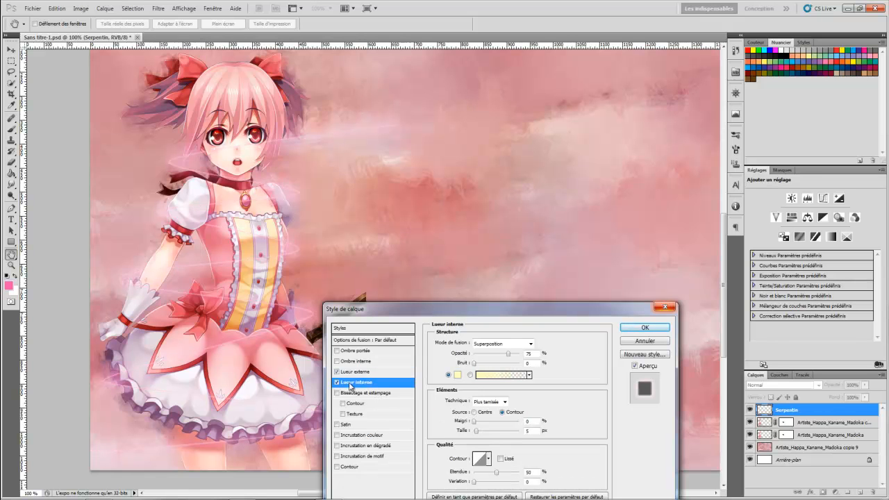
{"action": "left_click", "coordinate": [458, 375]}
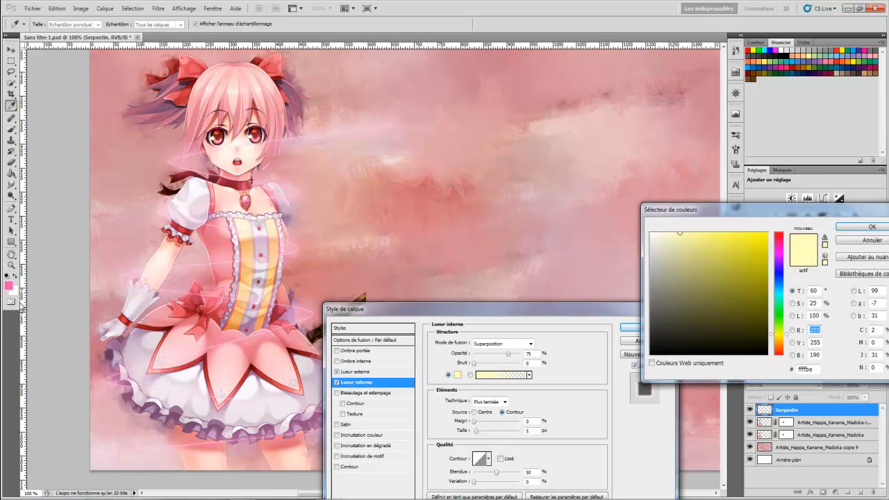
{"action": "left_click", "coordinate": [8, 286]}
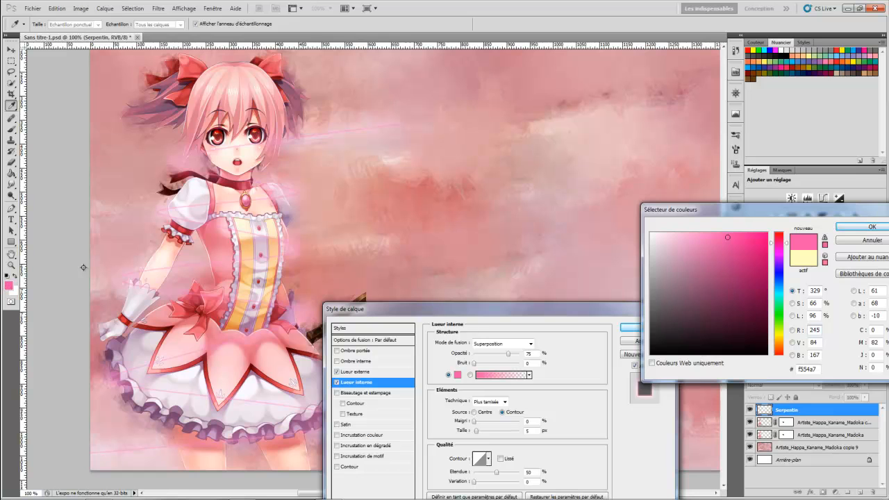
{"action": "left_click", "coordinate": [867, 227]}
{"action": "left_click_drag", "start_coordinate": [507, 354], "coordinate": [519, 354]}
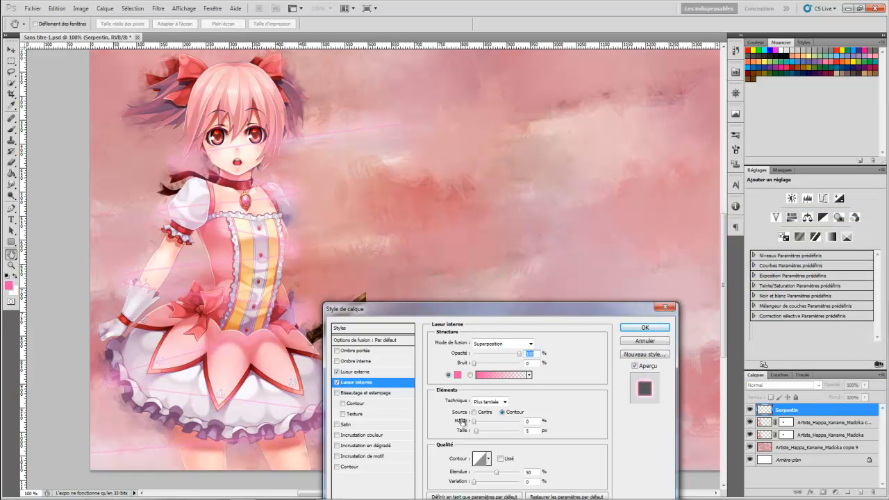
{"action": "left_click_drag", "start_coordinate": [462, 421], "coordinate": [460, 433]}
{"action": "left_click", "coordinate": [662, 331]}
{"action": "key", "text": "p"}
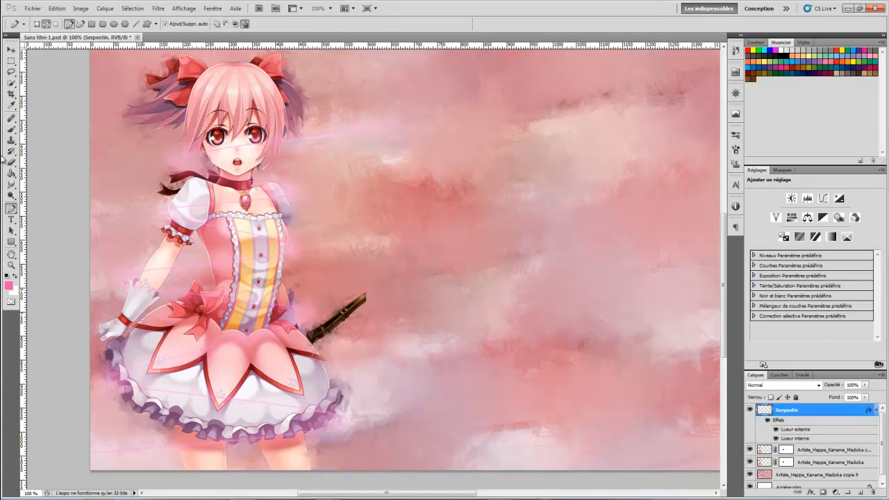
- Add a layer mask to the Serpentin layer
{"action": "left_click", "coordinate": [11, 264]}
{"action": "left_click", "coordinate": [201, 115]}
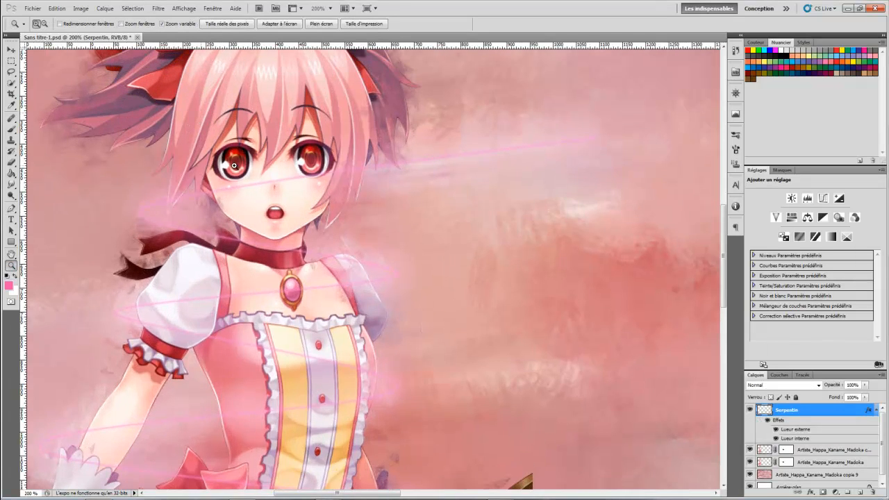
{"action": "left_click", "coordinate": [234, 165]}
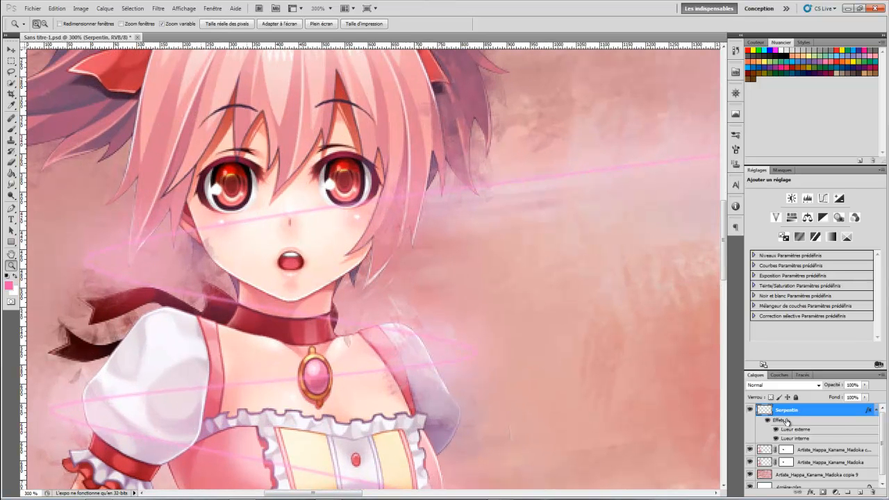
{"action": "left_click", "coordinate": [823, 493]}
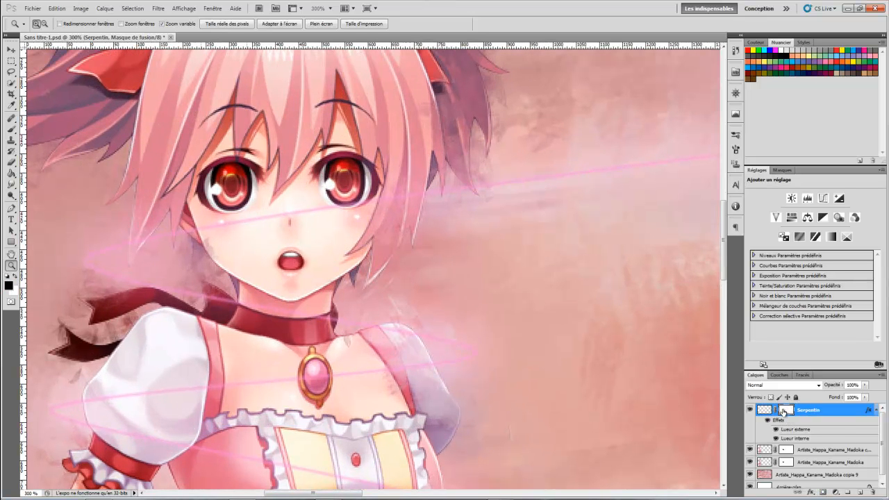
- Paint black on the Serpentin mask to hide the ribbon crossing the face, using a soft 21 px brush with opacity raised to 84%
{"action": "left_click", "coordinate": [12, 129]}
{"action": "left_click", "coordinate": [48, 24]}
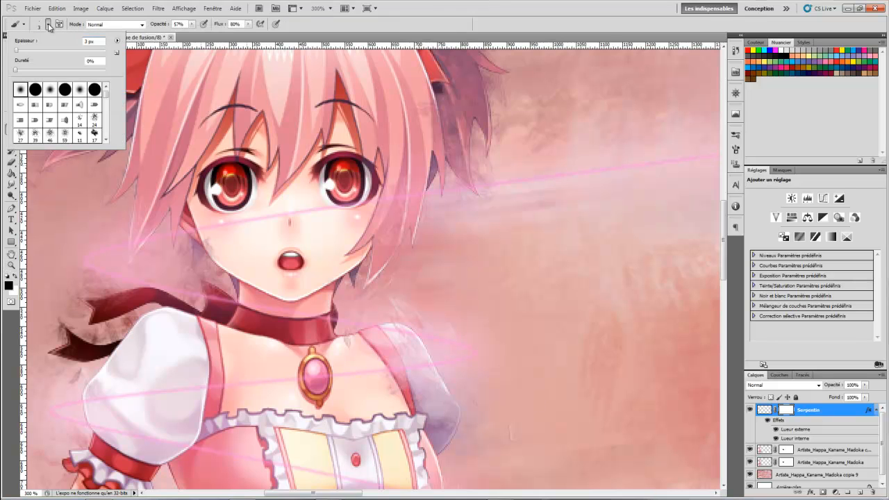
{"action": "left_click", "coordinate": [25, 53]}
{"action": "left_click_drag", "start_coordinate": [27, 54], "coordinate": [30, 53]}
{"action": "left_click", "coordinate": [394, 184]}
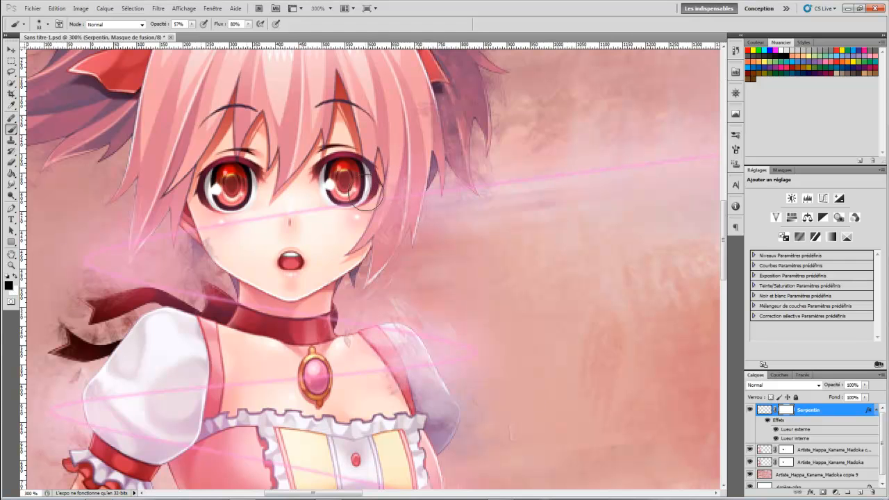
{"action": "right_click", "coordinate": [227, 217]}
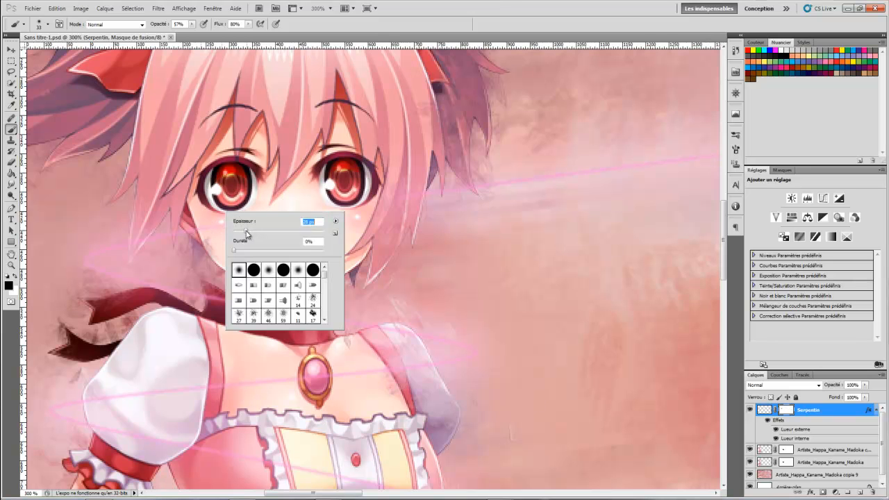
{"action": "left_click", "coordinate": [407, 188]}
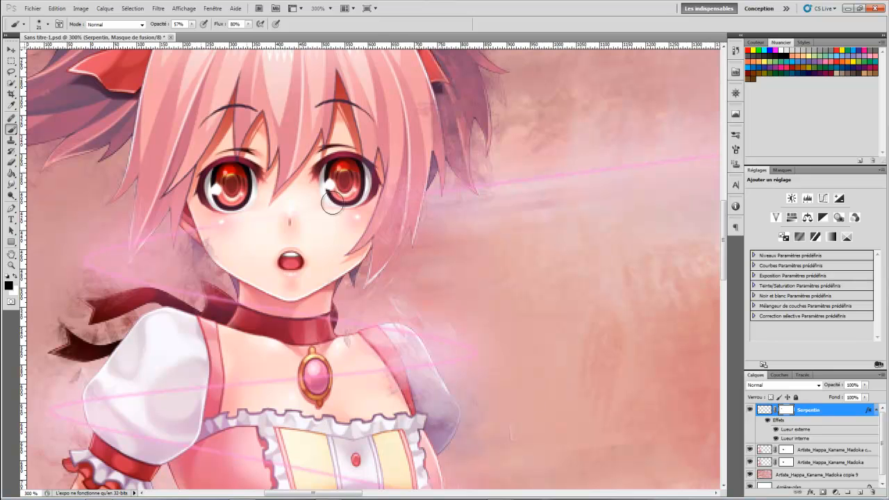
{"action": "left_click_drag", "start_coordinate": [158, 26], "coordinate": [166, 26]}
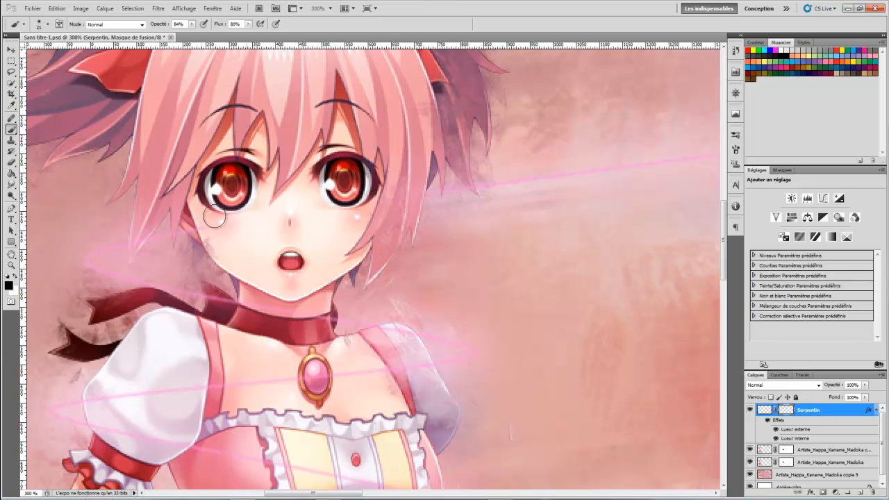
- Hide the ribbon around the hair tips and neck on the Serpentin mask with a smaller soft brush
{"action": "right_click", "coordinate": [310, 192]}
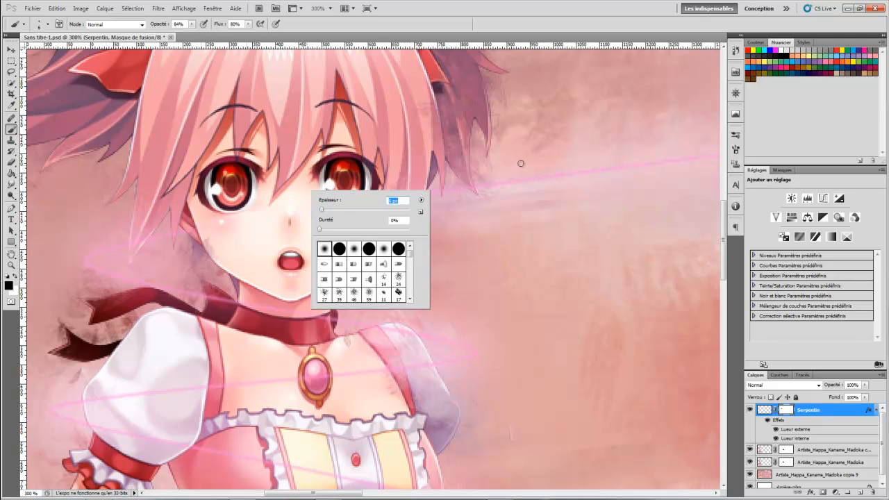
{"action": "key", "text": "Return"}
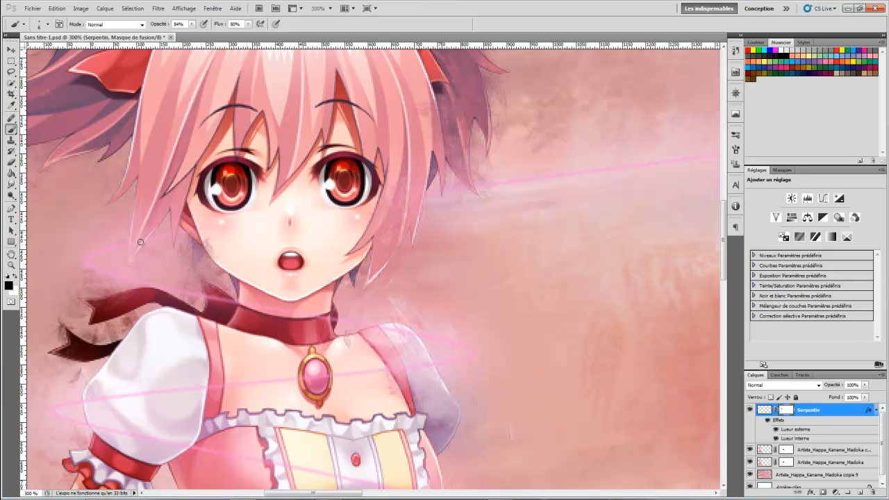
{"action": "scroll", "coordinate": [138, 243], "scroll_direction": "down", "scroll_amount": 4}
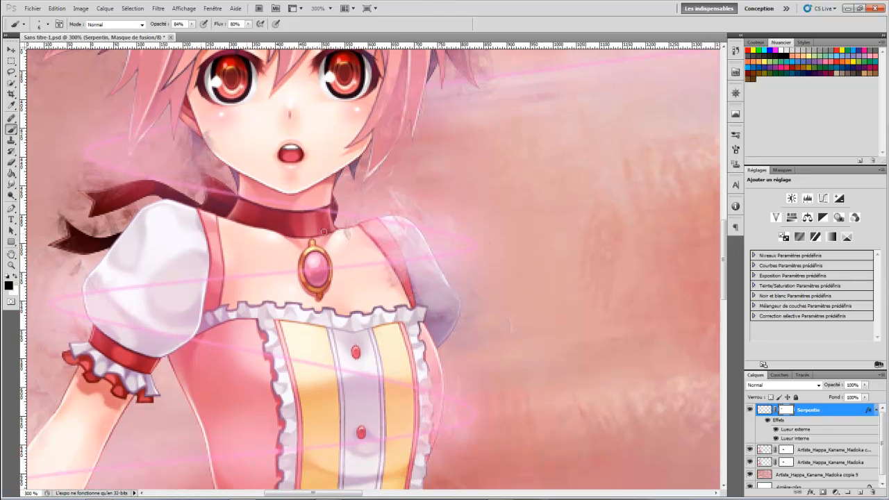
{"action": "scroll", "coordinate": [450, 264], "scroll_direction": "down", "scroll_amount": 1}
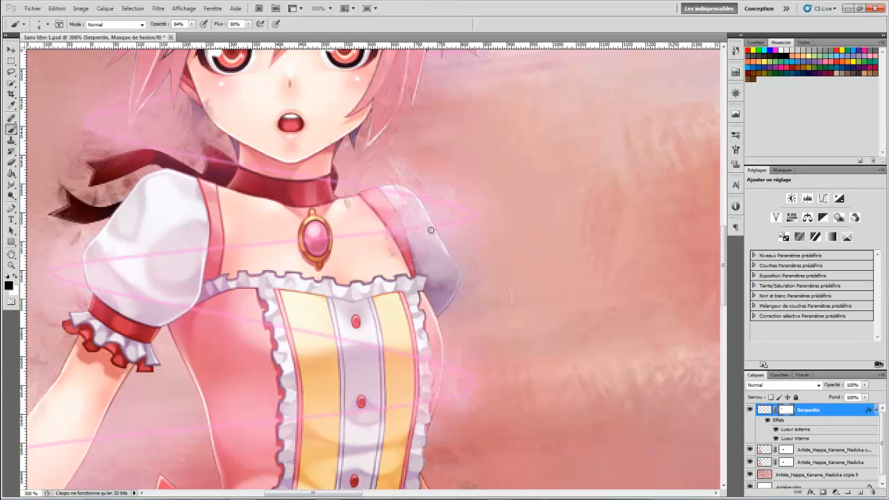
- Enlarge the soft brush to 26 px and mask out the ribbon section crossing the chest and pendant
{"action": "right_click", "coordinate": [418, 232]}
{"action": "left_click", "coordinate": [442, 251]}
{"action": "left_click_drag", "start_coordinate": [410, 234], "coordinate": [402, 233]}
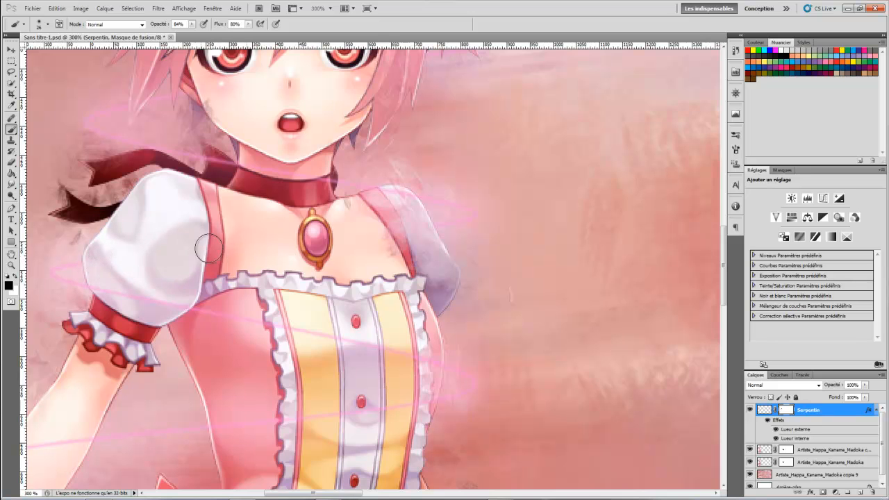
- Mask out the rear ribbon section where it crosses the dress waist and the forearm
{"action": "scroll", "coordinate": [311, 272], "scroll_direction": "down", "scroll_amount": 5}
{"action": "scroll", "coordinate": [380, 305], "scroll_direction": "down", "scroll_amount": 1}
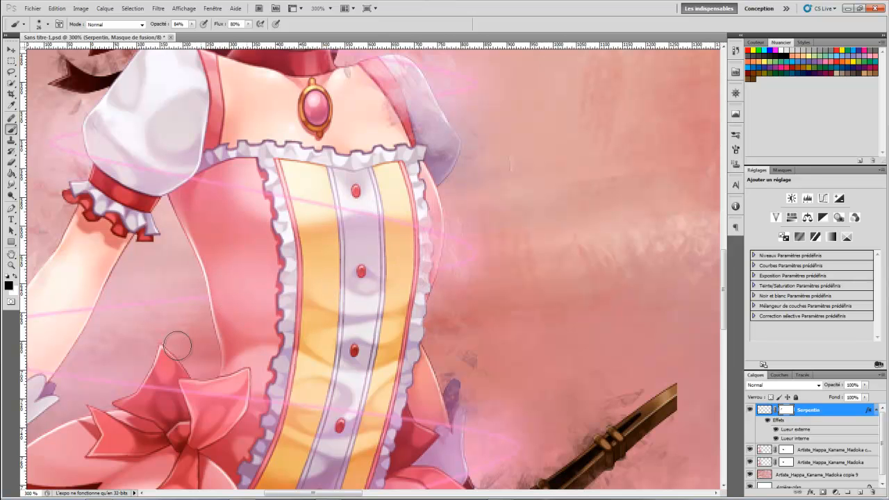
{"action": "scroll", "coordinate": [317, 294], "scroll_direction": "down", "scroll_amount": 2}
{"action": "left_click_drag", "start_coordinate": [307, 494], "coordinate": [287, 493]}
{"action": "mouse_move", "coordinate": [205, 246]}
{"action": "left_mouse_down"}
{"action": "mouse_move", "coordinate": [156, 265]}
{"action": "mouse_move", "coordinate": [218, 242]}
{"action": "left_mouse_up"}
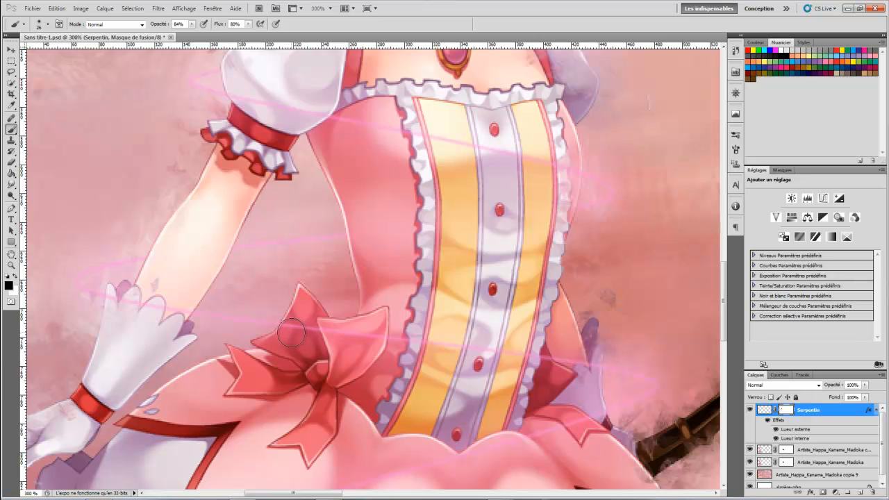
- Mask out the rear ribbon section crossing the pink skirt petals and the white underskirt
{"action": "scroll", "coordinate": [538, 355], "scroll_direction": "down", "scroll_amount": 3}
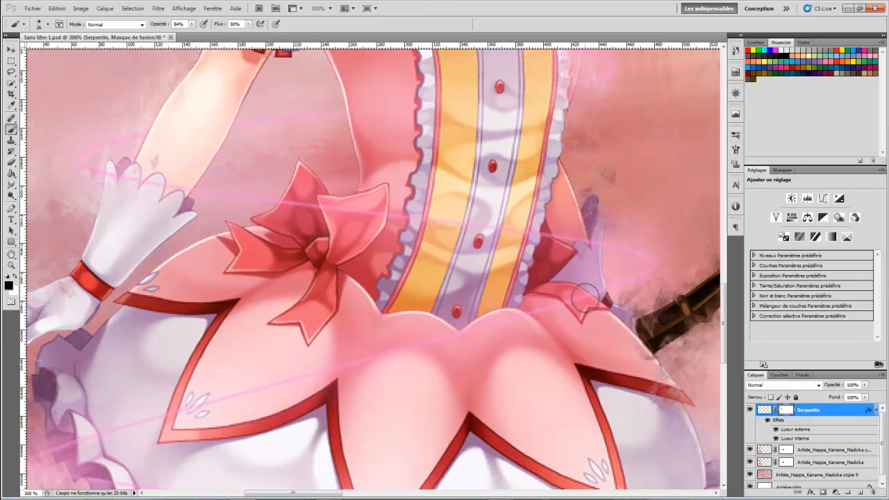
{"action": "mouse_move", "coordinate": [542, 312]}
{"action": "left_mouse_down"}
{"action": "mouse_move", "coordinate": [278, 378]}
{"action": "mouse_move", "coordinate": [356, 360]}
{"action": "left_mouse_up"}
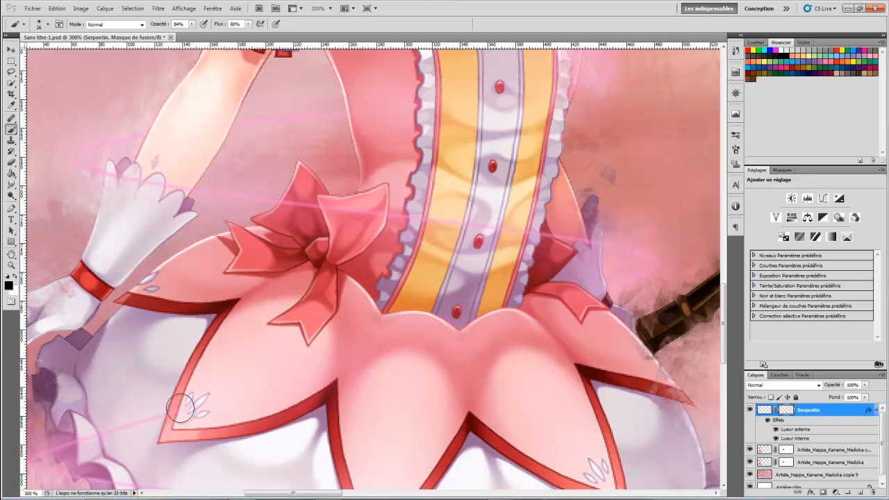
{"action": "scroll", "coordinate": [195, 413], "scroll_direction": "down", "scroll_amount": 3}
{"action": "mouse_move", "coordinate": [143, 339]}
{"action": "left_mouse_down"}
{"action": "mouse_move", "coordinate": [111, 321]}
{"action": "mouse_move", "coordinate": [166, 308]}
{"action": "mouse_move", "coordinate": [62, 340]}
{"action": "left_mouse_up"}
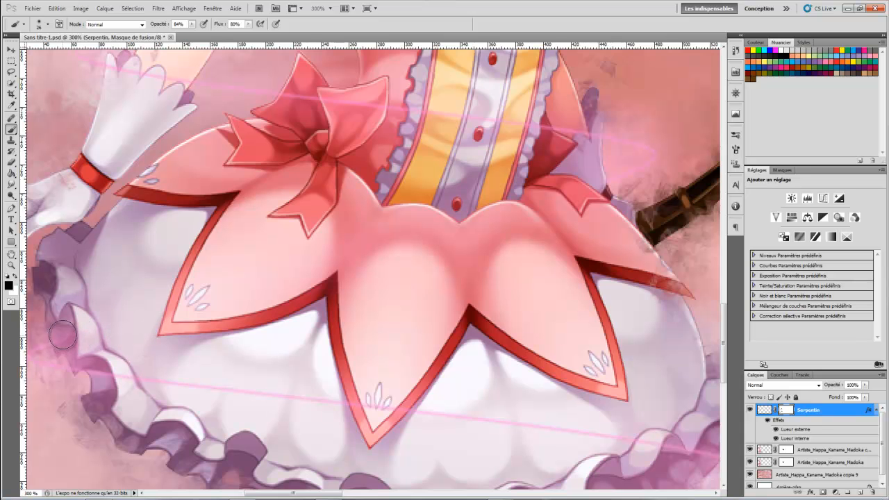
- Mask out the lowest ribbon section over the legs and skirt ruffles, reducing the brush to 16 px for the hem
{"action": "scroll", "coordinate": [552, 357], "scroll_direction": "down", "scroll_amount": 1}
{"action": "scroll", "coordinate": [552, 357], "scroll_direction": "down", "scroll_amount": 4}
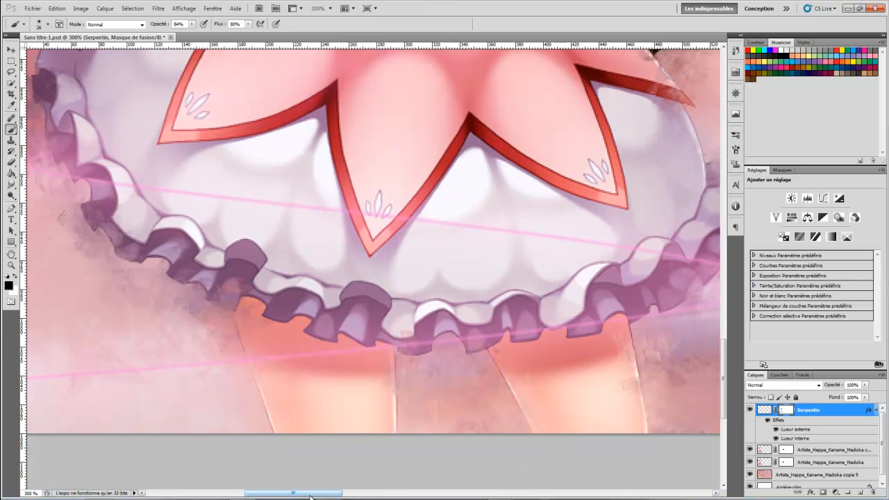
{"action": "left_click_drag", "start_coordinate": [309, 494], "coordinate": [322, 495]}
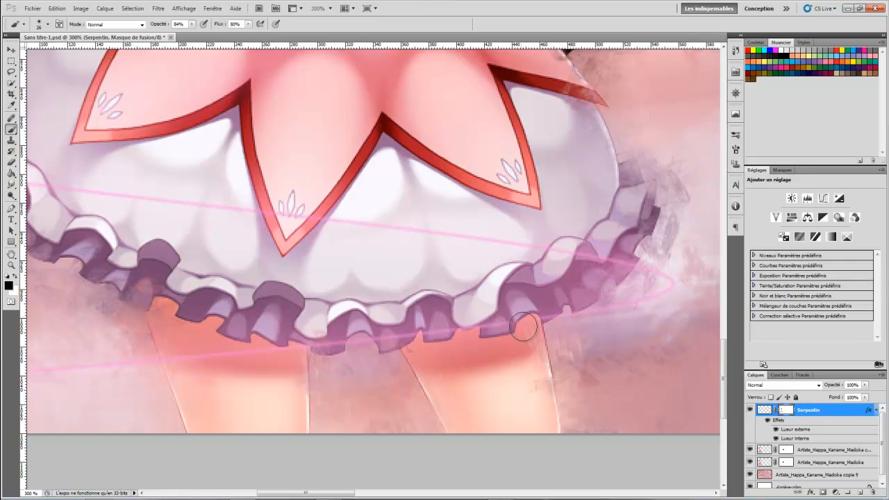
{"action": "mouse_move", "coordinate": [525, 313]}
{"action": "left_mouse_down"}
{"action": "mouse_move", "coordinate": [496, 332]}
{"action": "mouse_move", "coordinate": [473, 315]}
{"action": "mouse_move", "coordinate": [445, 330]}
{"action": "mouse_move", "coordinate": [421, 315]}
{"action": "mouse_move", "coordinate": [411, 342]}
{"action": "mouse_move", "coordinate": [405, 328]}
{"action": "mouse_move", "coordinate": [424, 336]}
{"action": "mouse_move", "coordinate": [389, 324]}
{"action": "mouse_move", "coordinate": [389, 336]}
{"action": "mouse_move", "coordinate": [330, 325]}
{"action": "mouse_move", "coordinate": [334, 336]}
{"action": "mouse_move", "coordinate": [287, 336]}
{"action": "mouse_move", "coordinate": [281, 347]}
{"action": "mouse_move", "coordinate": [221, 344]}
{"action": "mouse_move", "coordinate": [178, 358]}
{"action": "mouse_move", "coordinate": [247, 359]}
{"action": "left_mouse_up"}
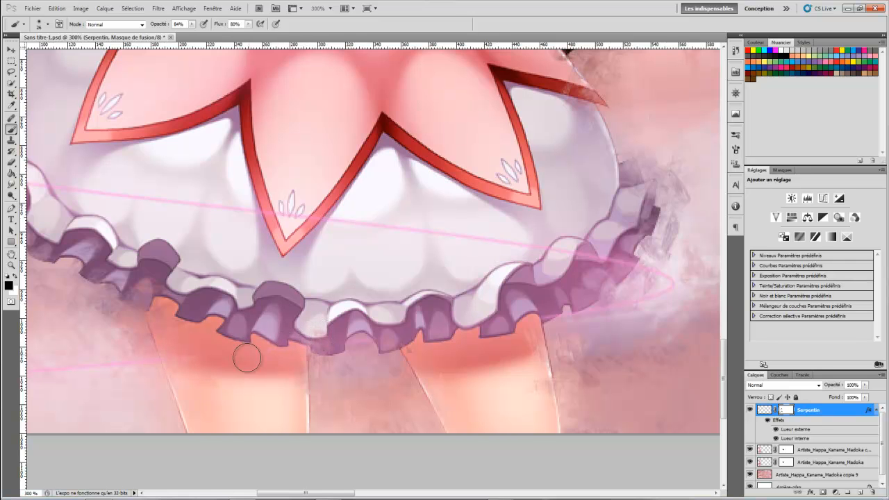
{"action": "right_click", "coordinate": [387, 331]}
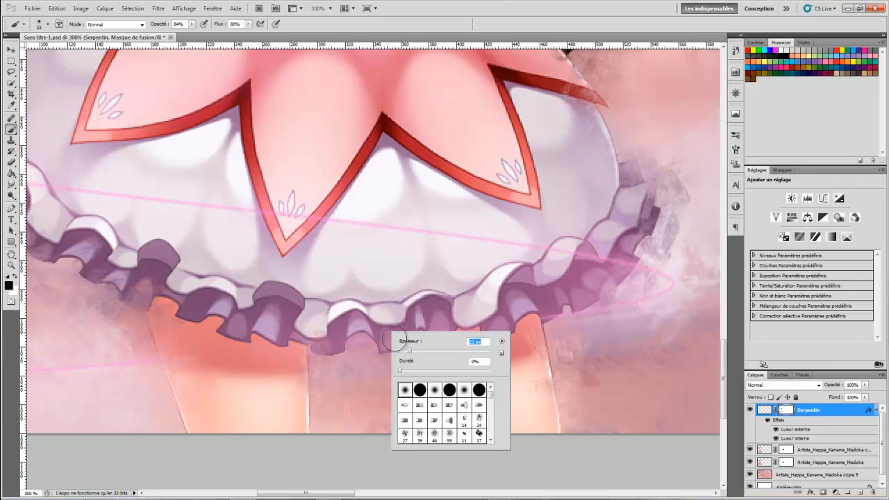
{"action": "left_click", "coordinate": [384, 316]}
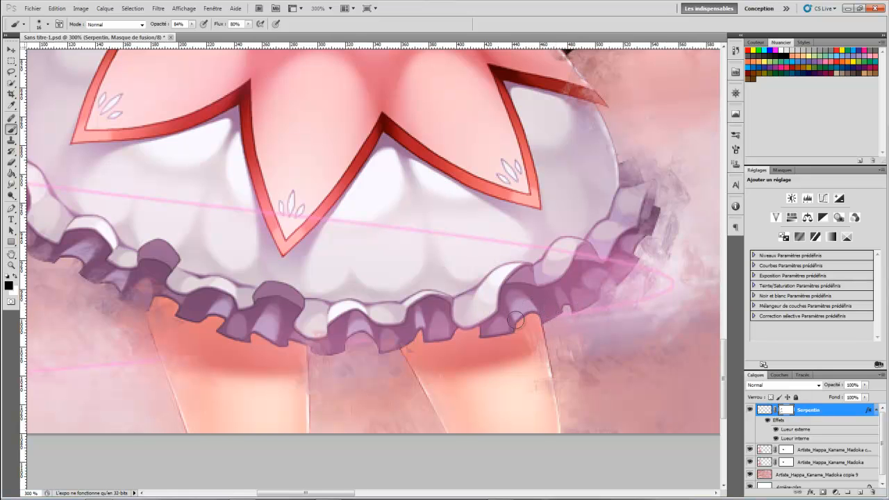
- Fade the ribbon's lower end at the canvas edge with a 59 px soft brush at 50% opacity
{"action": "scroll", "coordinate": [353, 393], "scroll_direction": "down", "scroll_amount": 3}
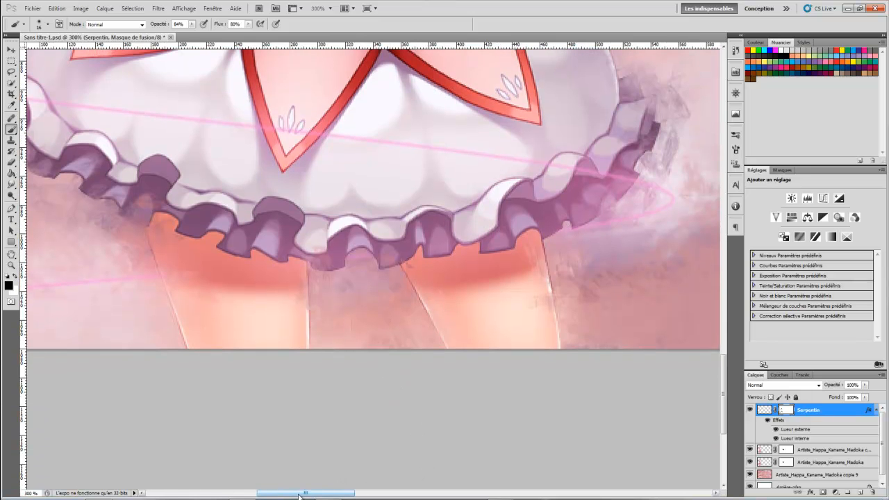
{"action": "left_click_drag", "start_coordinate": [299, 495], "coordinate": [254, 496]}
{"action": "right_click", "coordinate": [192, 323]}
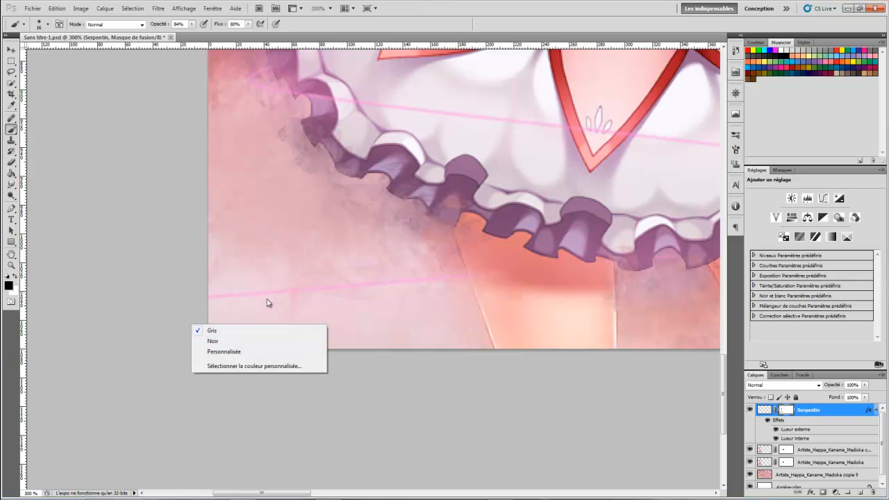
{"action": "right_click", "coordinate": [308, 301]}
{"action": "left_click_drag", "start_coordinate": [333, 320], "coordinate": [345, 319]}
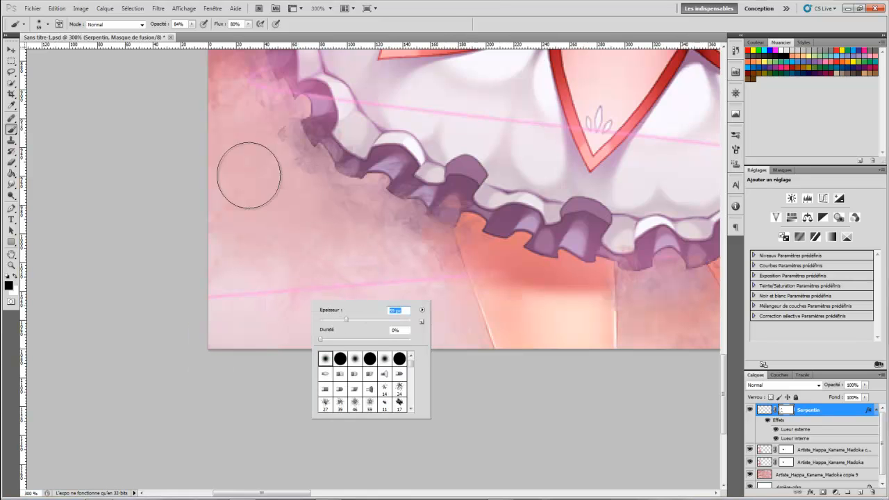
{"action": "left_click_drag", "start_coordinate": [163, 25], "coordinate": [145, 23]}
{"action": "mouse_move", "coordinate": [199, 293]}
{"action": "left_mouse_down"}
{"action": "mouse_move", "coordinate": [267, 292]}
{"action": "mouse_move", "coordinate": [191, 298]}
{"action": "mouse_move", "coordinate": [218, 291]}
{"action": "left_mouse_up"}
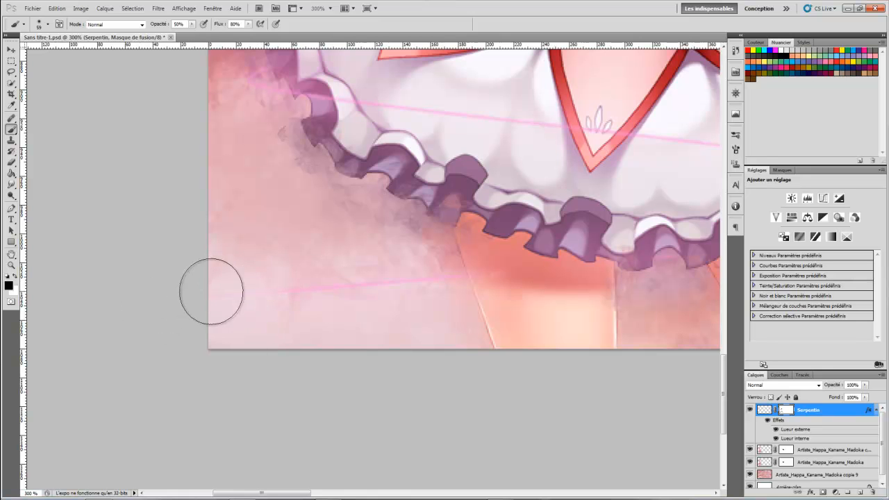
- Fade the ribbon's upper end beside the character's head on the mask with the 59 px brush
{"action": "scroll", "coordinate": [429, 423], "scroll_direction": "up", "scroll_amount": 4}
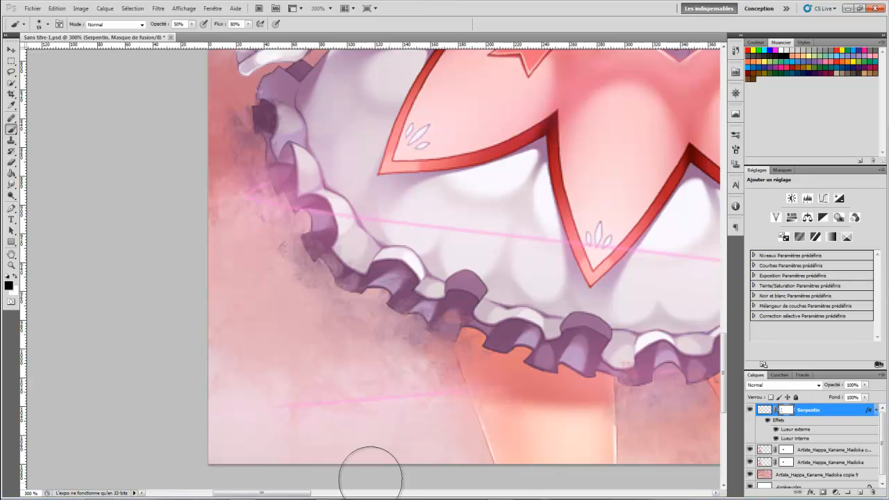
{"action": "left_click_drag", "start_coordinate": [258, 493], "coordinate": [366, 493]}
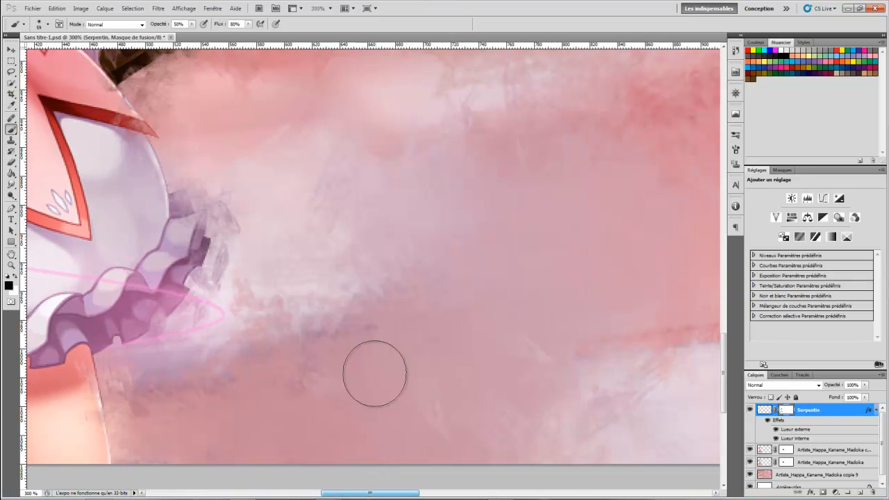
{"action": "scroll", "coordinate": [363, 349], "scroll_direction": "up", "scroll_amount": 7}
{"action": "left_click", "coordinate": [11, 267]}
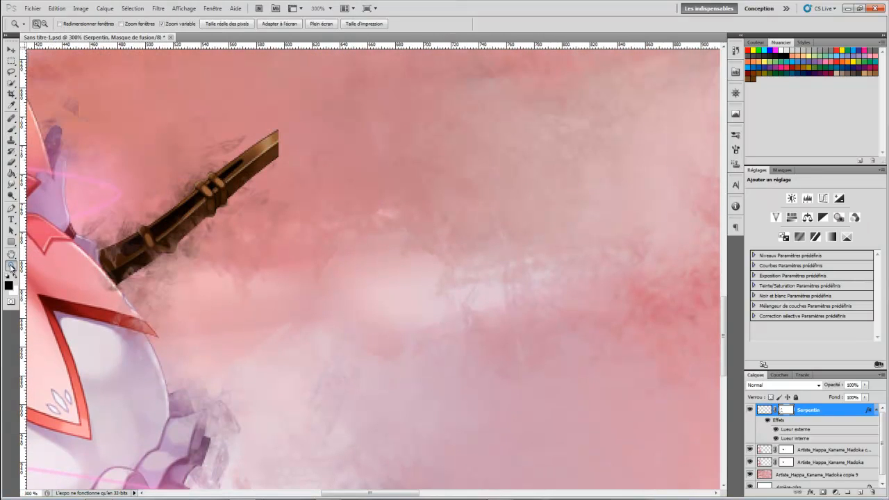
{"action": "right_click", "coordinate": [174, 284]}
{"action": "left_click", "coordinate": [215, 336]}
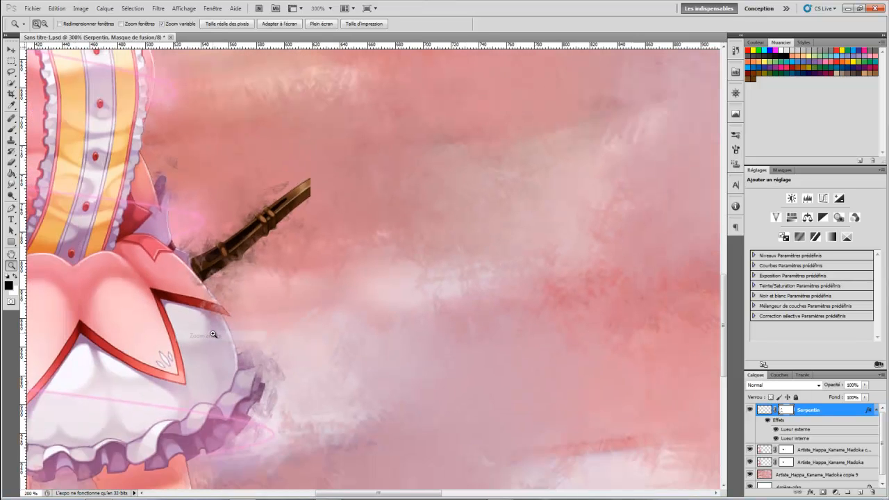
{"action": "scroll", "coordinate": [254, 280], "scroll_direction": "up", "scroll_amount": 5}
{"action": "scroll", "coordinate": [254, 280], "scroll_direction": "up", "scroll_amount": 7}
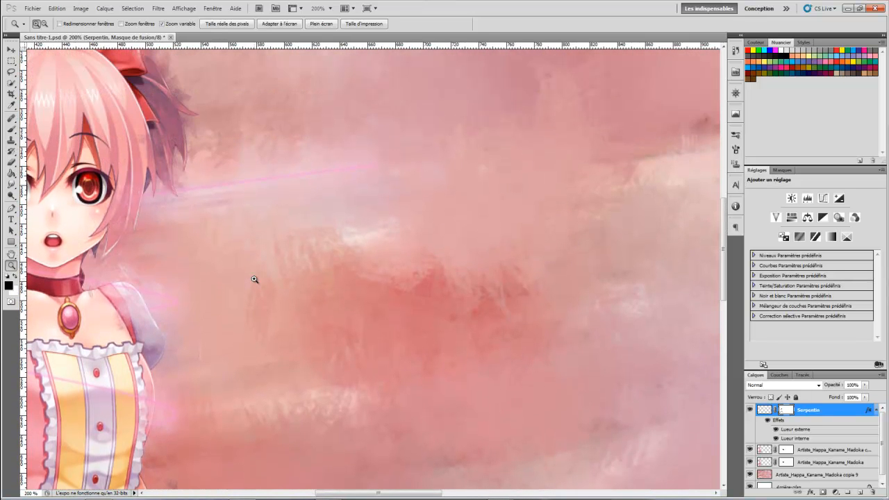
{"action": "left_click", "coordinate": [12, 132]}
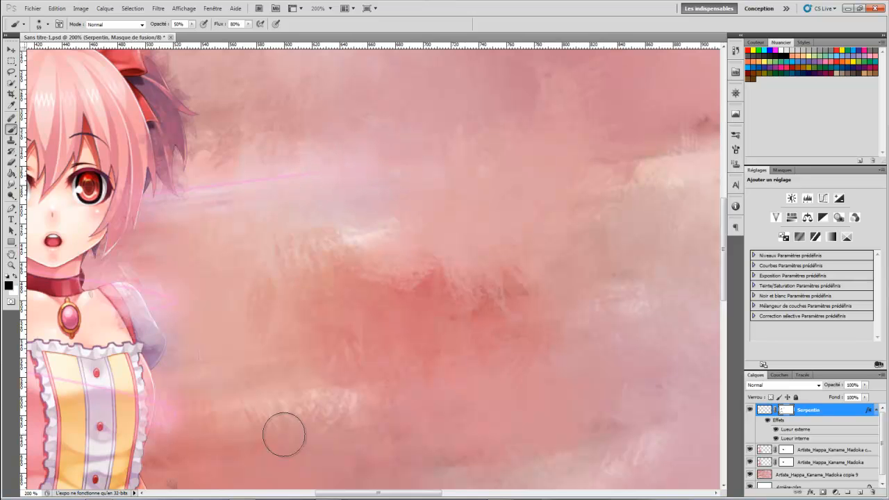
{"action": "scroll", "coordinate": [305, 322], "scroll_direction": "down", "scroll_amount": 1}
- Fit the whole wallpaper on screen and duplicate the Serpentin layer to strengthen the ribbon's glow
{"action": "left_click", "coordinate": [11, 266]}
{"action": "right_click", "coordinate": [194, 273]}
{"action": "left_click", "coordinate": [220, 287]}
{"action": "right_click", "coordinate": [266, 266]}
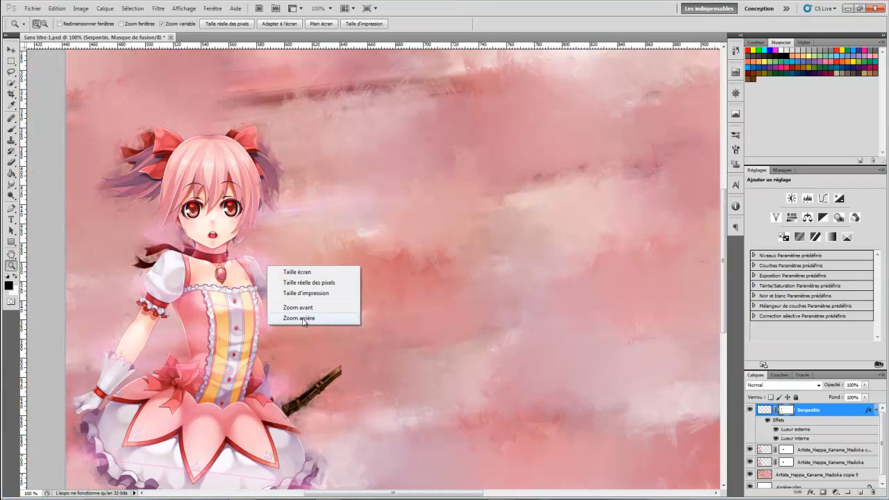
{"action": "left_click", "coordinate": [301, 273]}
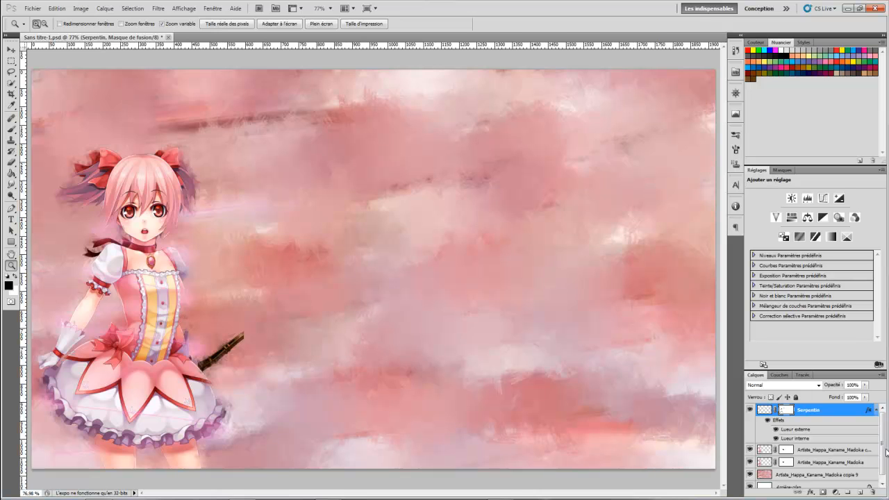
{"action": "left_click", "coordinate": [814, 413]}
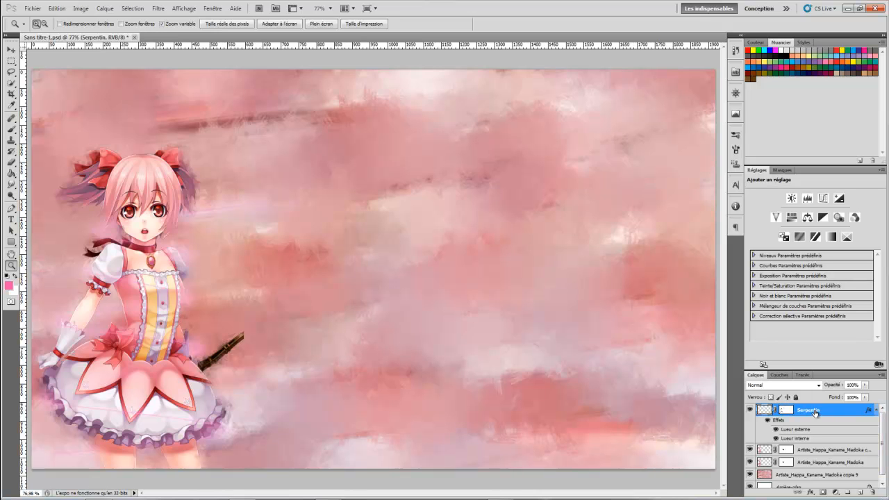
{"action": "key", "text": "ctrl+j"}
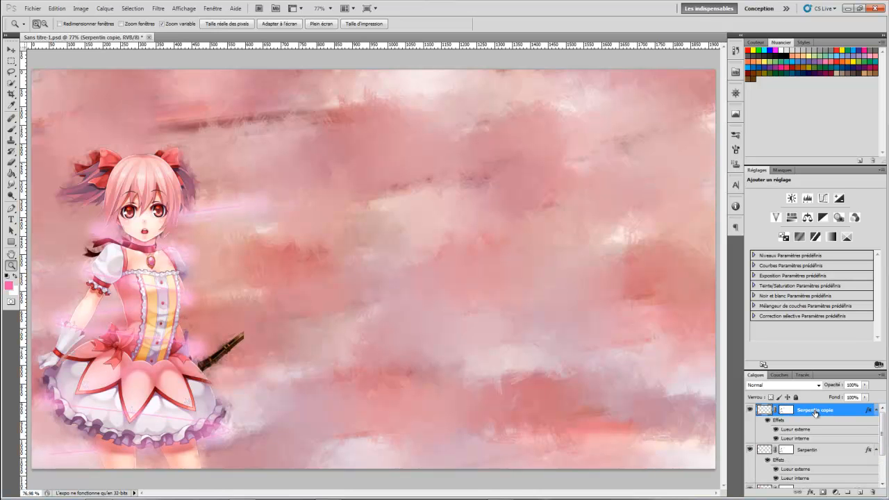
- Try merging the Serpentin layer with its copy, and revert to the state just after the duplication
{"action": "left_click", "coordinate": [808, 451], "text": "shift"}
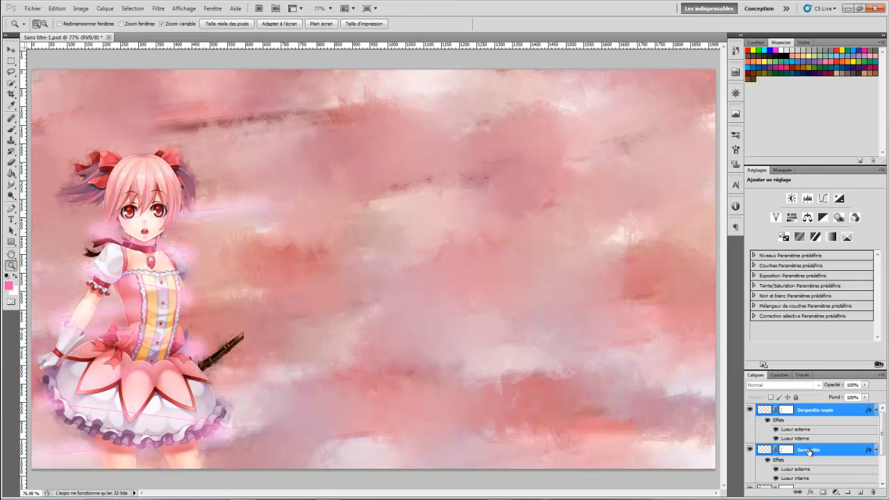
{"action": "right_click", "coordinate": [808, 451]}
{"action": "left_click", "coordinate": [819, 425]}
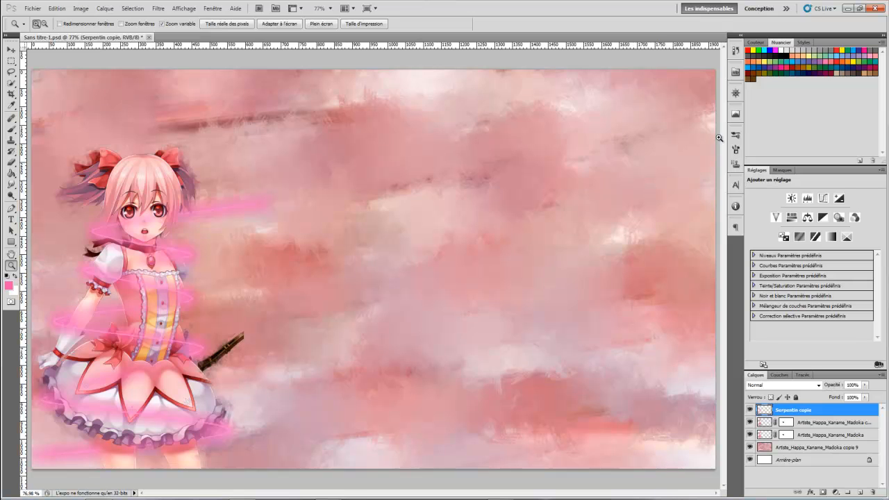
{"action": "left_click", "coordinate": [735, 52]}
{"action": "left_click", "coordinate": [650, 181]}
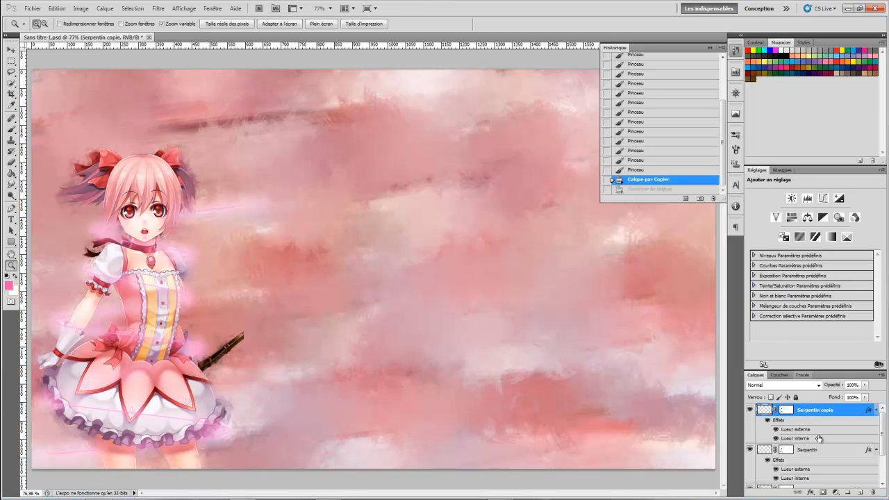
{"action": "left_click", "coordinate": [709, 47]}
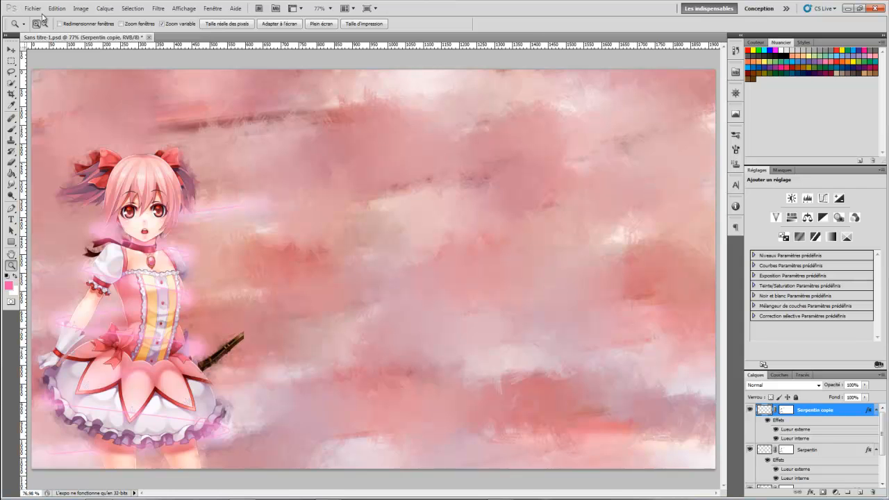
- Place the telecharger-sapin-neige-original-290 snowy forest image, scaled to about 93.55%, against the canvas's right edge
{"action": "key", "text": "ctrl+minus"}
{"action": "key", "text": "b"}
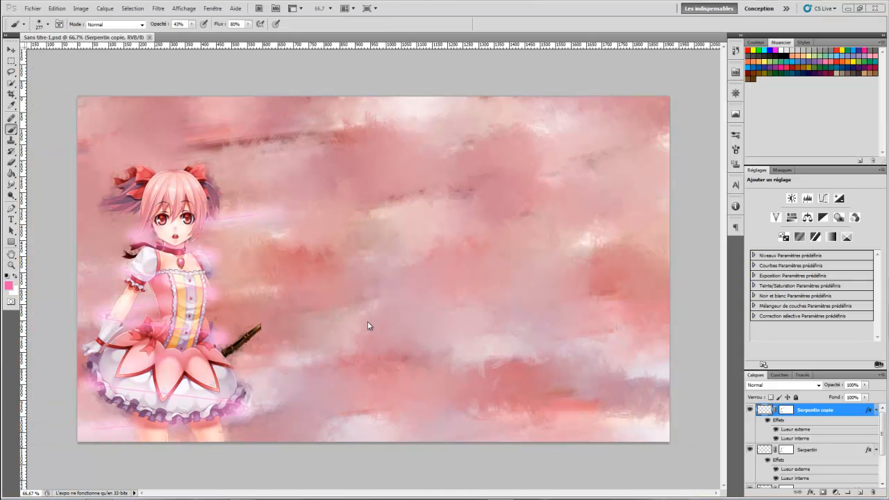
{"action": "left_click", "coordinate": [27, 8]}
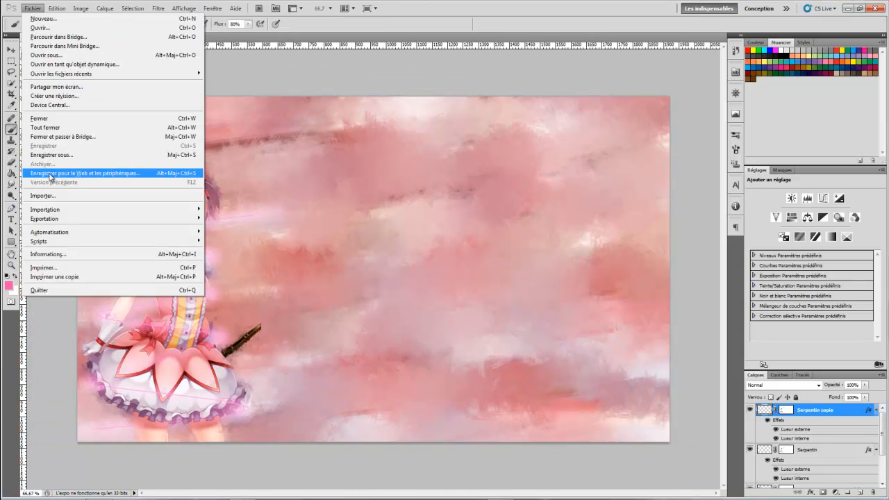
{"action": "left_click", "coordinate": [48, 196]}
{"action": "double_click", "coordinate": [387, 236]}
{"action": "left_click_drag", "start_coordinate": [644, 447], "coordinate": [664, 456]}
{"action": "left_click_drag", "start_coordinate": [578, 335], "coordinate": [591, 329]}
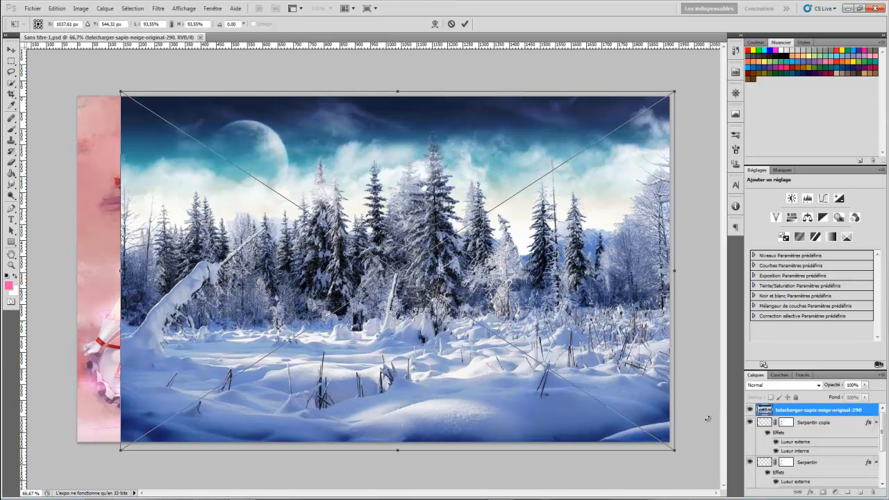
{"action": "key", "text": "Return"}
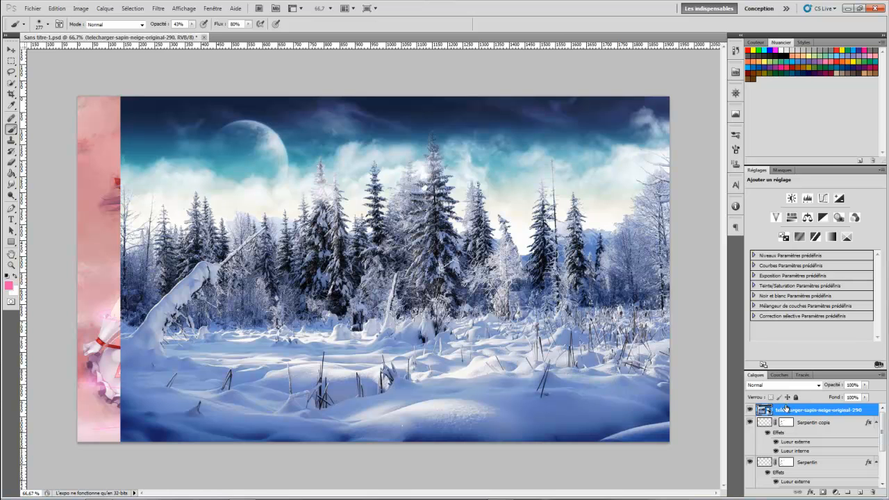
- Set the snowy forest layer's blending mode to Luminosité and its opacity to 64%
{"action": "left_click", "coordinate": [780, 386]}
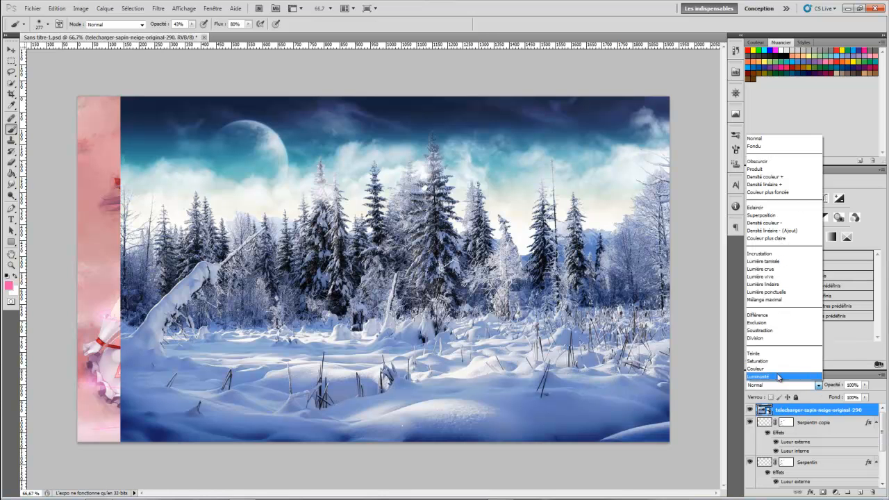
{"action": "left_click", "coordinate": [779, 382]}
{"action": "left_click_drag", "start_coordinate": [831, 389], "coordinate": [813, 387]}
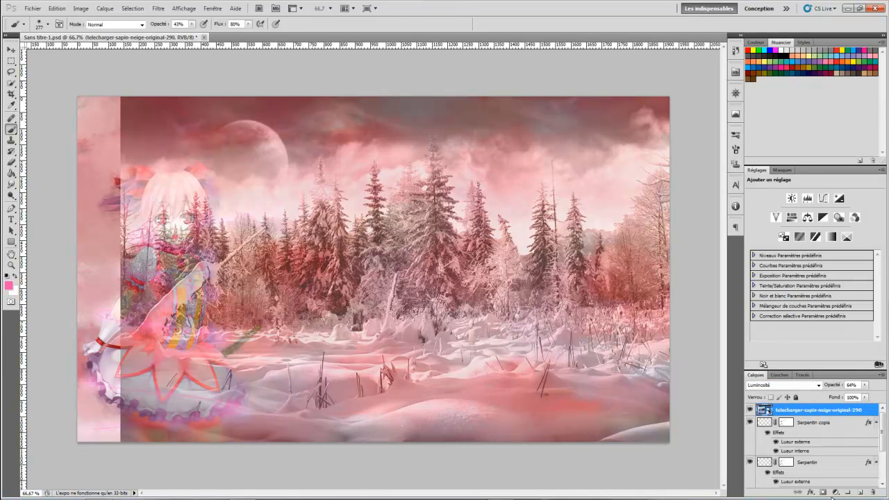
- Add a layer mask to the forest and paint it out over the character with a 277 px soft brush at 43% opacity
{"action": "left_click", "coordinate": [823, 491]}
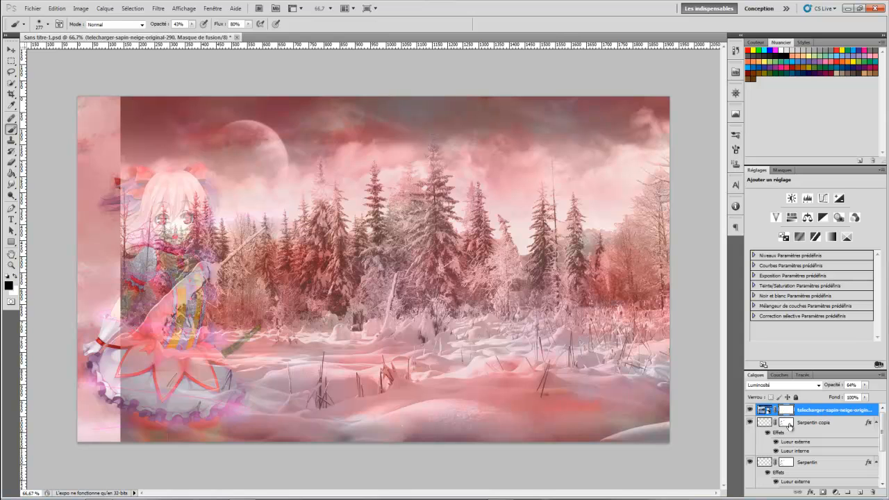
{"action": "left_click", "coordinate": [45, 25]}
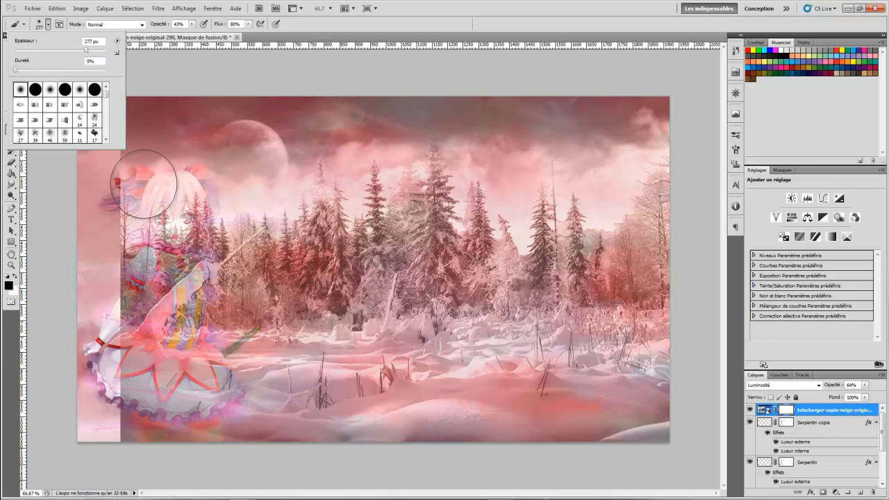
{"action": "left_click", "coordinate": [401, 30]}
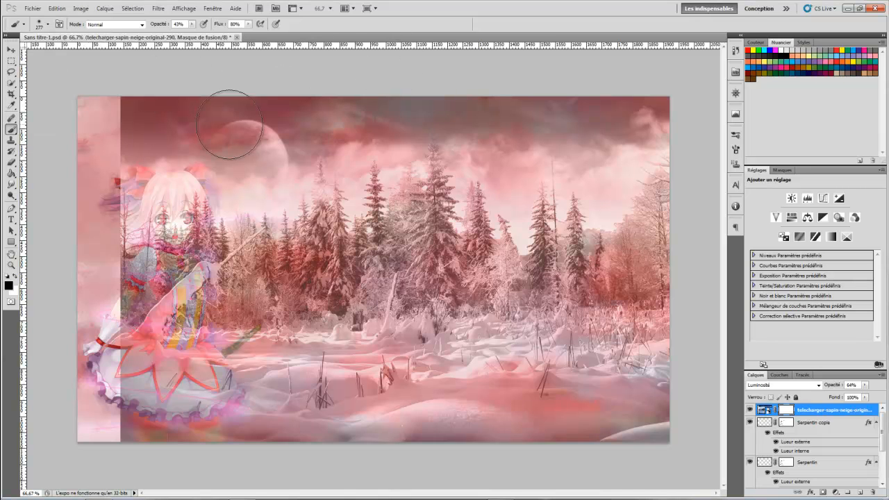
{"action": "mouse_move", "coordinate": [148, 115]}
{"action": "left_mouse_down"}
{"action": "mouse_move", "coordinate": [178, 134]}
{"action": "mouse_move", "coordinate": [139, 111]}
{"action": "mouse_move", "coordinate": [111, 135]}
{"action": "mouse_move", "coordinate": [112, 172]}
{"action": "mouse_move", "coordinate": [126, 197]}
{"action": "mouse_move", "coordinate": [127, 183]}
{"action": "mouse_move", "coordinate": [124, 203]}
{"action": "mouse_move", "coordinate": [117, 177]}
{"action": "mouse_move", "coordinate": [115, 277]}
{"action": "mouse_move", "coordinate": [125, 308]}
{"action": "mouse_move", "coordinate": [128, 285]}
{"action": "mouse_move", "coordinate": [128, 405]}
{"action": "mouse_move", "coordinate": [142, 419]}
{"action": "mouse_move", "coordinate": [161, 415]}
{"action": "mouse_move", "coordinate": [192, 433]}
{"action": "mouse_move", "coordinate": [159, 431]}
{"action": "mouse_move", "coordinate": [149, 404]}
{"action": "mouse_move", "coordinate": [199, 439]}
{"action": "mouse_move", "coordinate": [191, 401]}
{"action": "mouse_move", "coordinate": [216, 411]}
{"action": "mouse_move", "coordinate": [210, 359]}
{"action": "mouse_move", "coordinate": [164, 257]}
{"action": "mouse_move", "coordinate": [128, 244]}
{"action": "mouse_move", "coordinate": [128, 477]}
{"action": "mouse_move", "coordinate": [161, 306]}
{"action": "mouse_move", "coordinate": [149, 319]}
{"action": "mouse_move", "coordinate": [139, 225]}
{"action": "mouse_move", "coordinate": [168, 154]}
{"action": "mouse_move", "coordinate": [153, 198]}
{"action": "mouse_move", "coordinate": [182, 202]}
{"action": "left_mouse_up"}
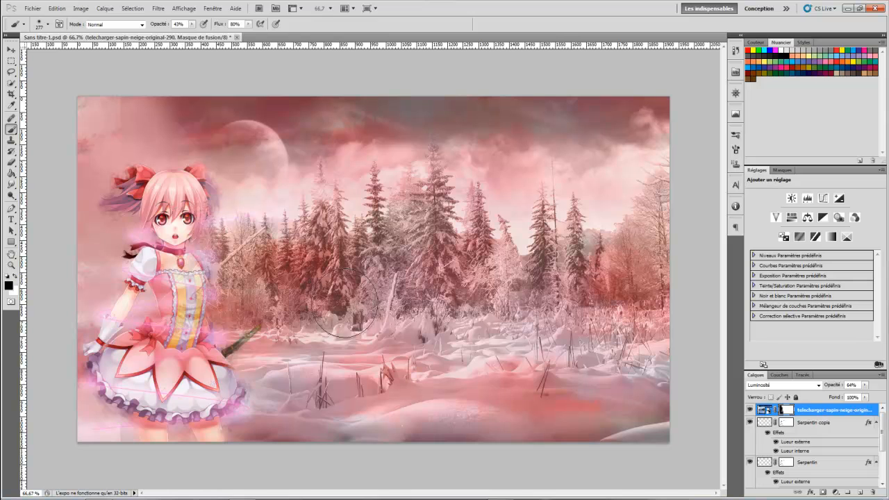
{"action": "scroll", "coordinate": [849, 436], "scroll_direction": "down", "scroll_amount": 2}
{"action": "scroll", "coordinate": [849, 436], "scroll_direction": "up", "scroll_amount": 3}
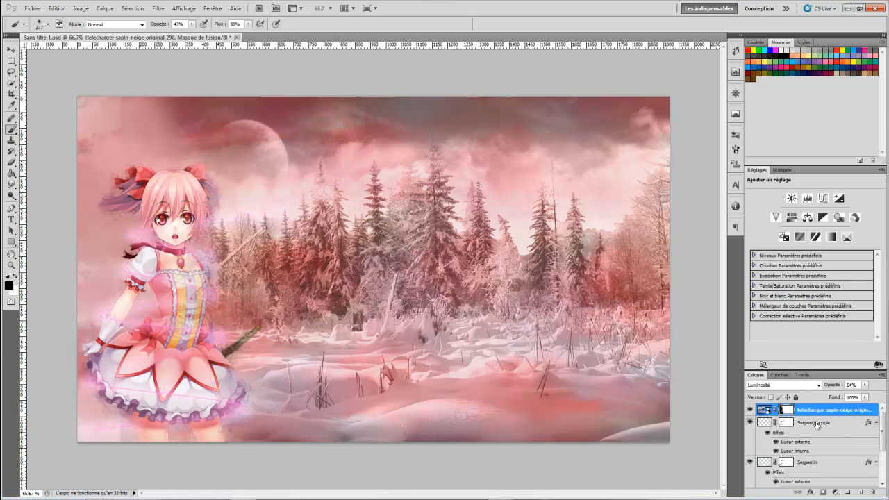
- Fade the forest beside the character and along the canvas's upper, right and lower edges on the mask with the 277 px brush
{"action": "mouse_move", "coordinate": [206, 194]}
{"action": "left_mouse_down"}
{"action": "mouse_move", "coordinate": [211, 236]}
{"action": "mouse_move", "coordinate": [202, 275]}
{"action": "mouse_move", "coordinate": [218, 264]}
{"action": "mouse_move", "coordinate": [227, 288]}
{"action": "mouse_move", "coordinate": [231, 256]}
{"action": "mouse_move", "coordinate": [224, 349]}
{"action": "mouse_move", "coordinate": [237, 342]}
{"action": "mouse_move", "coordinate": [237, 366]}
{"action": "left_mouse_up"}
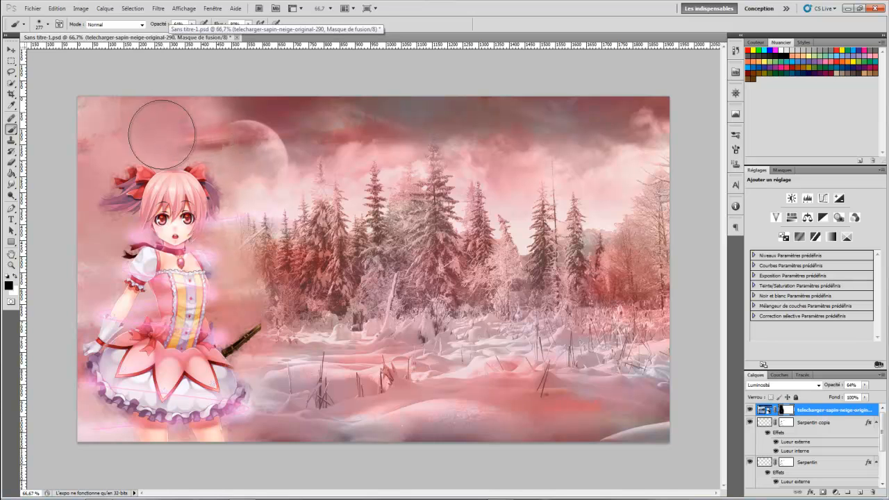
{"action": "mouse_move", "coordinate": [243, 87]}
{"action": "left_mouse_down"}
{"action": "mouse_move", "coordinate": [468, 105]}
{"action": "mouse_move", "coordinate": [207, 99]}
{"action": "mouse_move", "coordinate": [681, 108]}
{"action": "mouse_move", "coordinate": [666, 103]}
{"action": "mouse_move", "coordinate": [665, 186]}
{"action": "mouse_move", "coordinate": [684, 298]}
{"action": "mouse_move", "coordinate": [685, 412]}
{"action": "mouse_move", "coordinate": [676, 482]}
{"action": "mouse_move", "coordinate": [576, 440]}
{"action": "mouse_move", "coordinate": [551, 451]}
{"action": "mouse_move", "coordinate": [426, 452]}
{"action": "mouse_move", "coordinate": [225, 440]}
{"action": "mouse_move", "coordinate": [205, 415]}
{"action": "mouse_move", "coordinate": [246, 436]}
{"action": "mouse_move", "coordinate": [397, 448]}
{"action": "mouse_move", "coordinate": [657, 423]}
{"action": "left_mouse_up"}
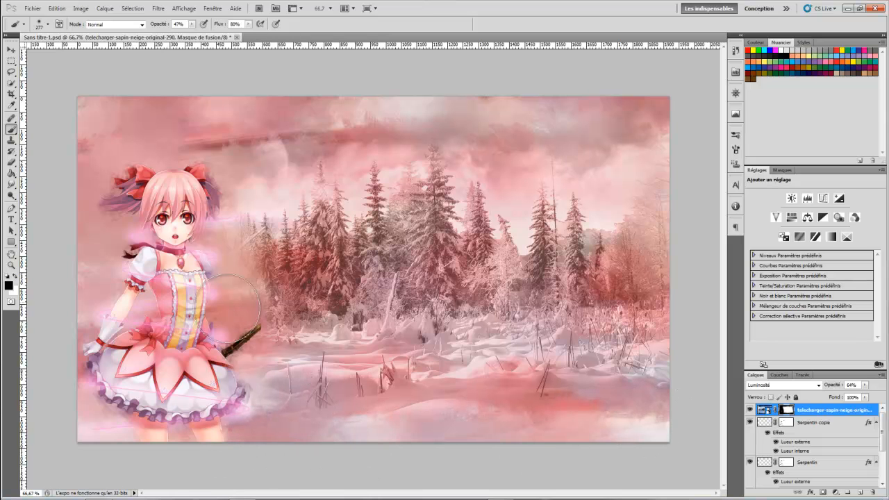
{"action": "mouse_move", "coordinate": [339, 169]}
{"action": "left_mouse_down"}
{"action": "mouse_move", "coordinate": [504, 116]}
{"action": "mouse_move", "coordinate": [370, 129]}
{"action": "mouse_move", "coordinate": [667, 119]}
{"action": "left_mouse_up"}
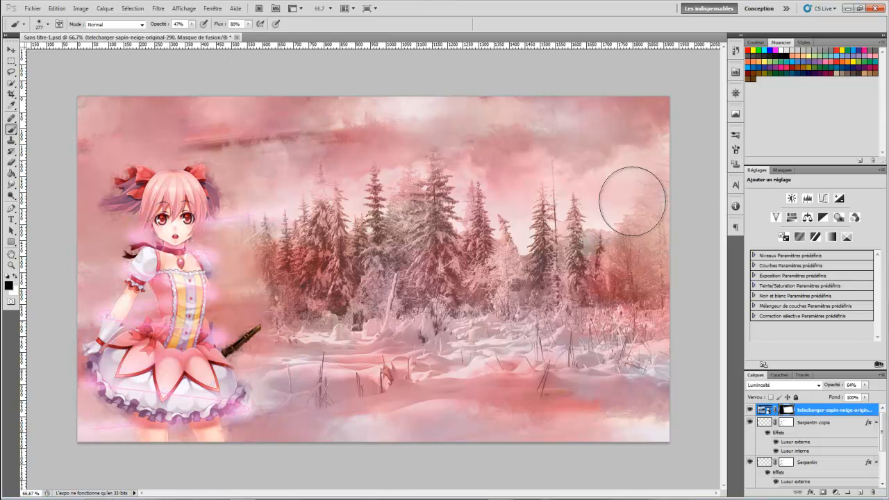
- Add a gradient map adjustment layer above the forest and apply the near-black to pink gradient preset
{"action": "left_click", "coordinate": [111, 9]}
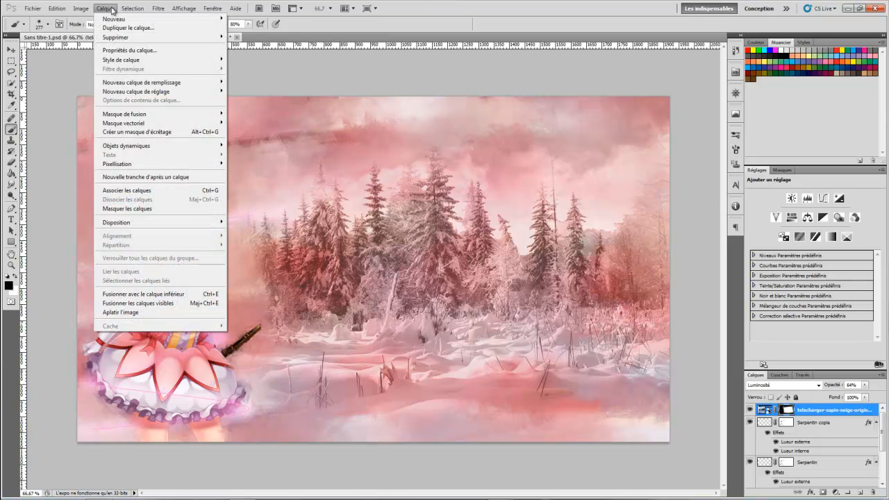
{"action": "mouse_move", "coordinate": [188, 94]}
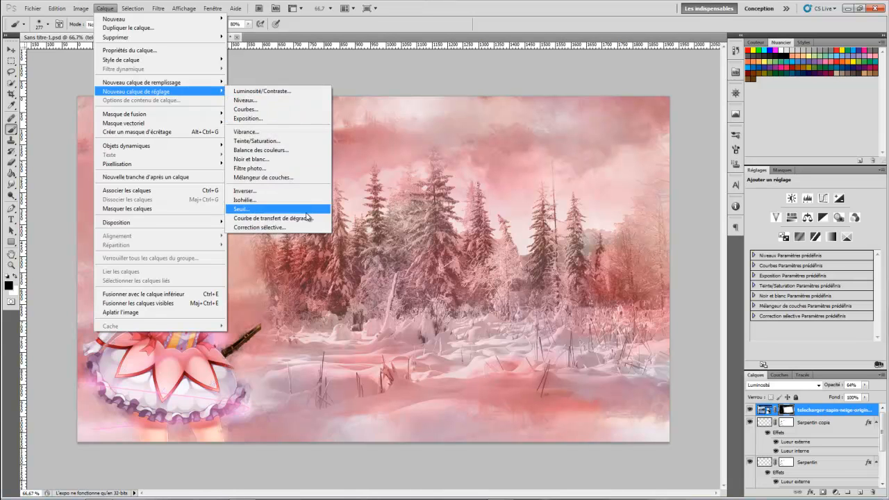
{"action": "left_click", "coordinate": [273, 219]}
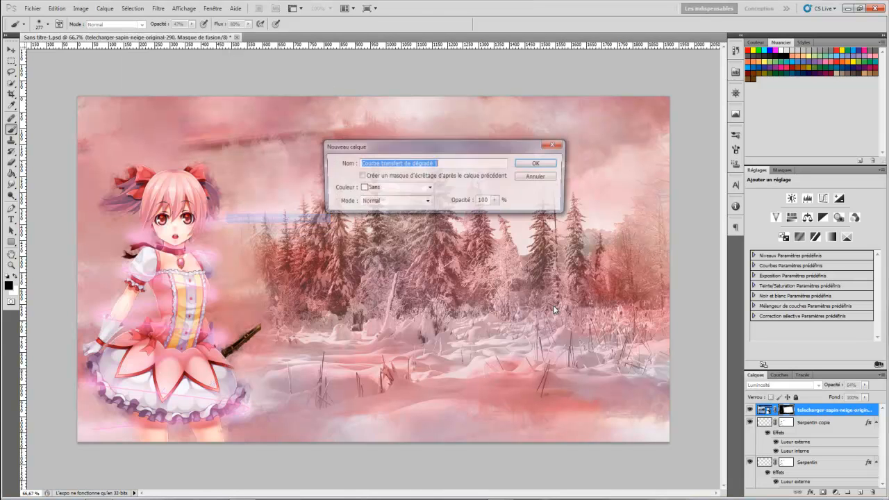
{"action": "left_click", "coordinate": [539, 164]}
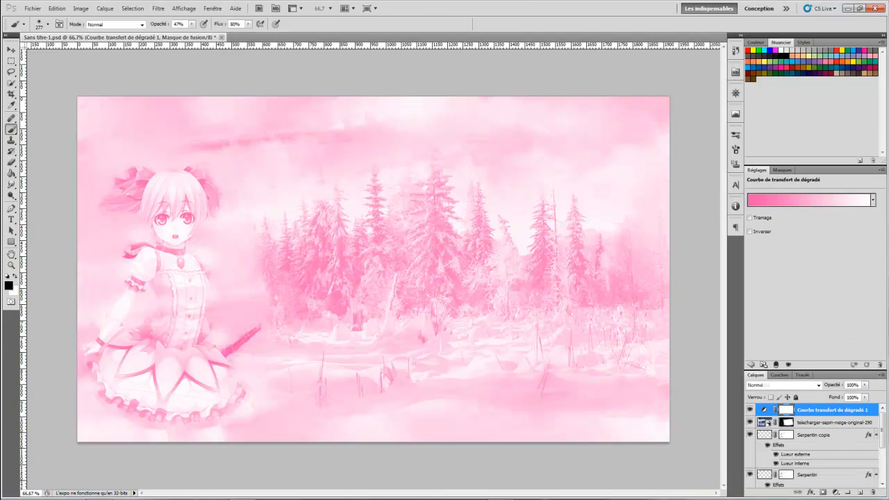
{"action": "left_click", "coordinate": [873, 201]}
{"action": "left_click", "coordinate": [787, 270]}
{"action": "left_click", "coordinate": [788, 300]}
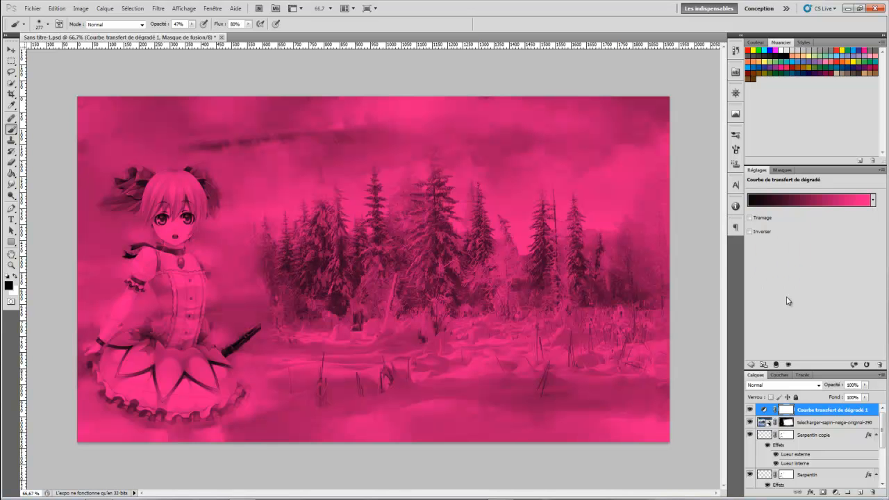
- Inspect the colour codes of the gradient map's dark and pink end stops
{"action": "left_click", "coordinate": [793, 200]}
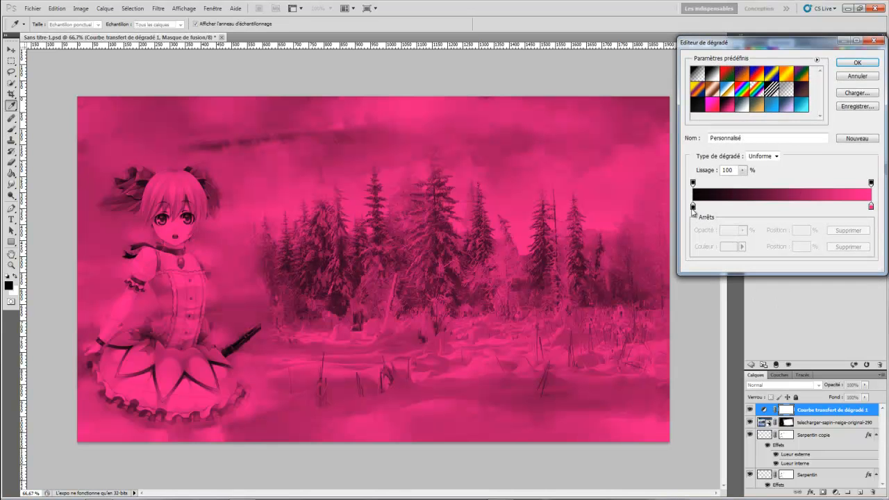
{"action": "double_click", "coordinate": [693, 208]}
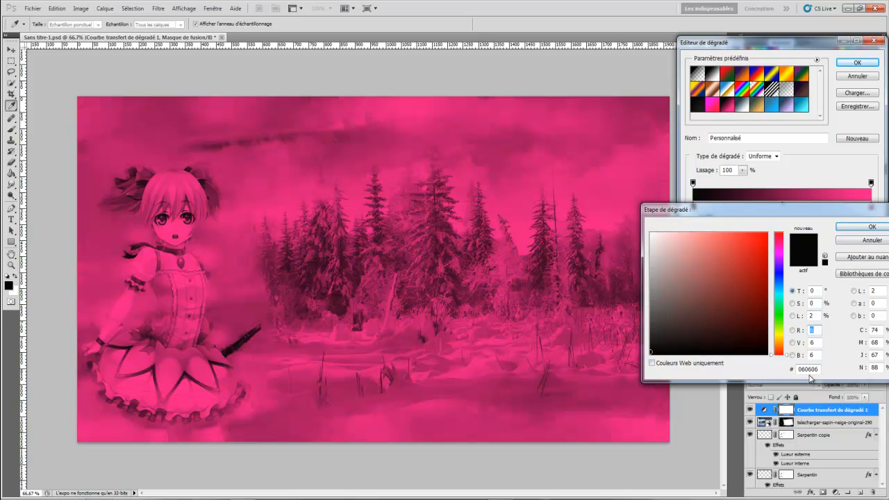
{"action": "left_click", "coordinate": [861, 238]}
{"action": "double_click", "coordinate": [871, 208]}
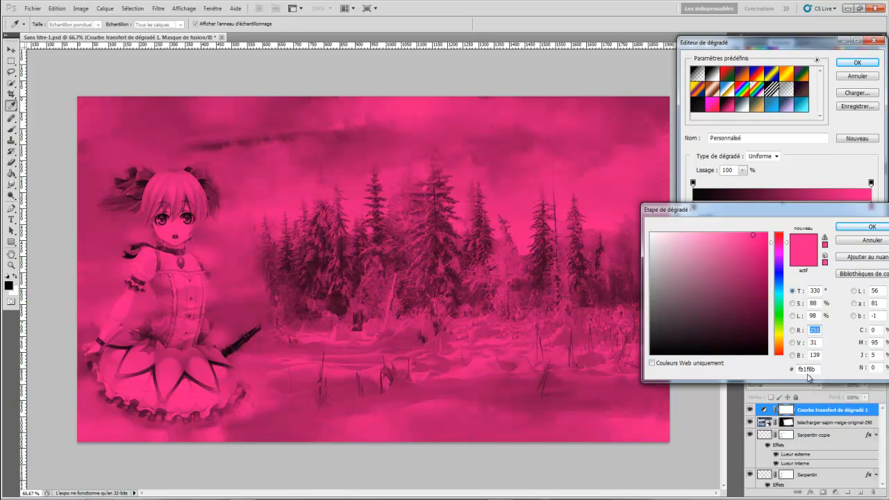
{"action": "left_click", "coordinate": [872, 227]}
{"action": "left_click", "coordinate": [856, 63]}
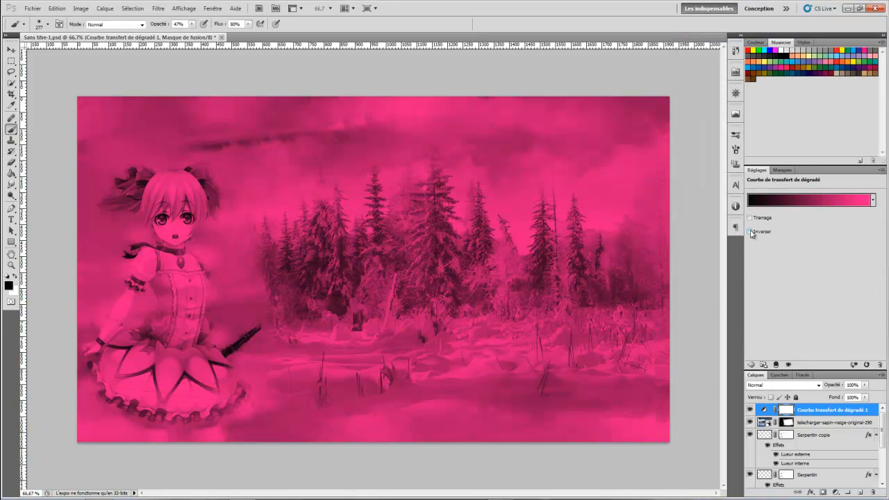
- Set the gradient map layer's blending mode to Lumière tamisée and its opacity to 64%
{"action": "left_click", "coordinate": [797, 389]}
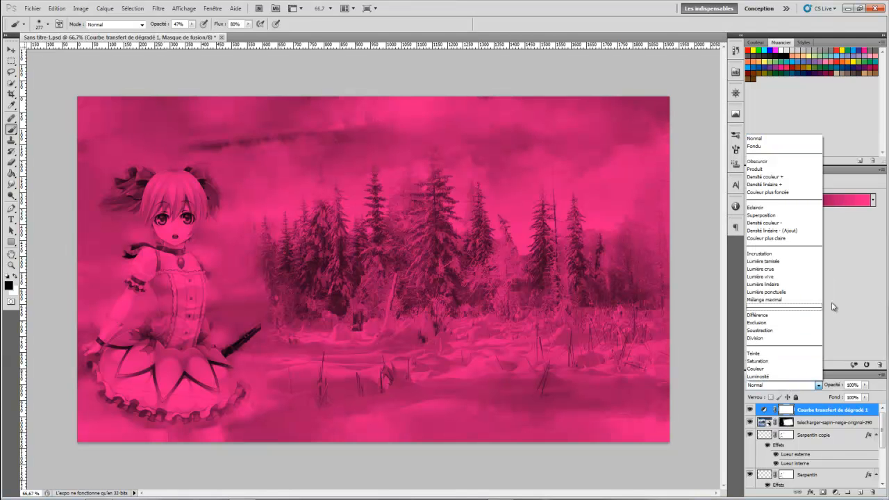
{"action": "left_click", "coordinate": [798, 264]}
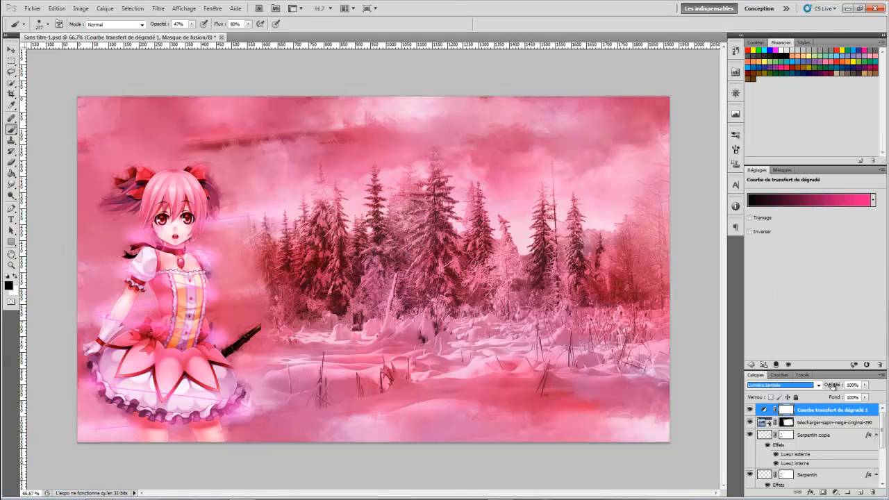
{"action": "left_click_drag", "start_coordinate": [833, 386], "coordinate": [825, 387]}
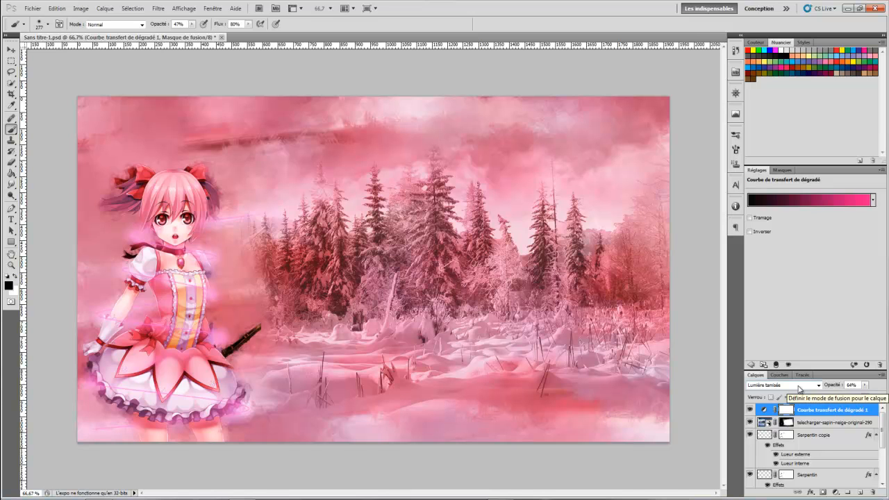
- Place the mod_article3873975_3 nebula image at its original scale in the canvas's lower left corner
{"action": "key", "text": "t"}
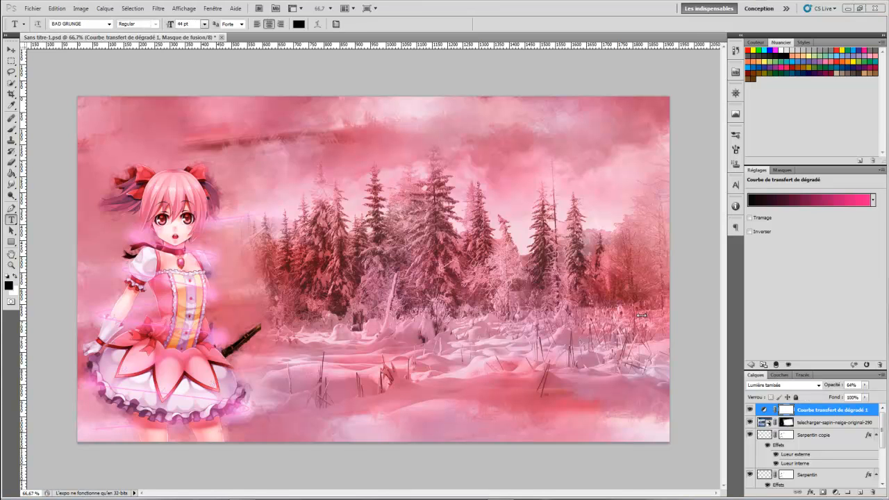
{"action": "left_click", "coordinate": [33, 8]}
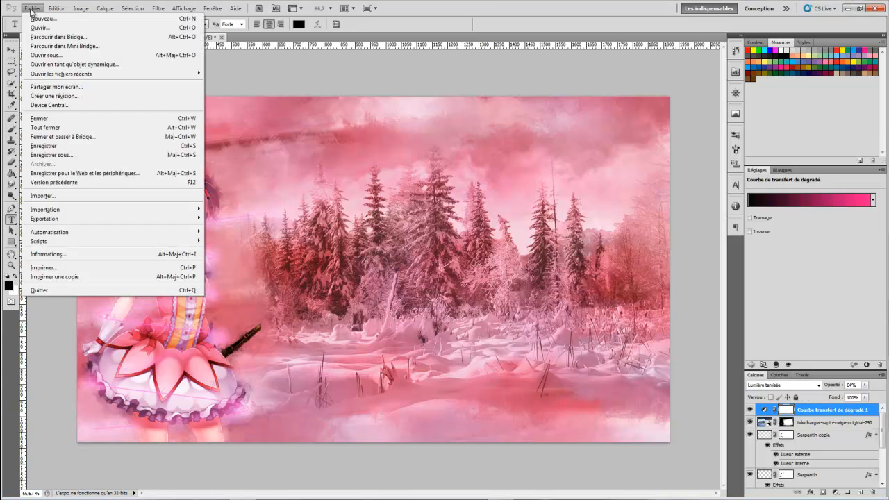
{"action": "left_click", "coordinate": [113, 196]}
{"action": "double_click", "coordinate": [564, 208]}
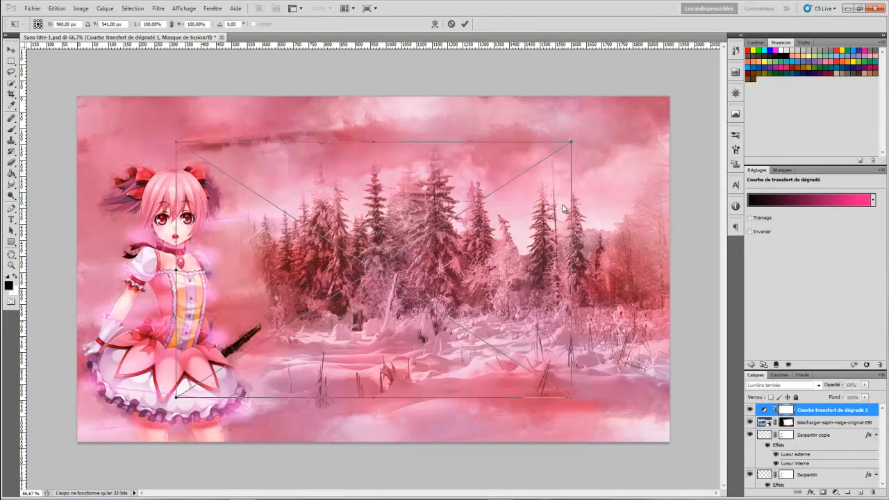
{"action": "left_click_drag", "start_coordinate": [446, 261], "coordinate": [289, 319]}
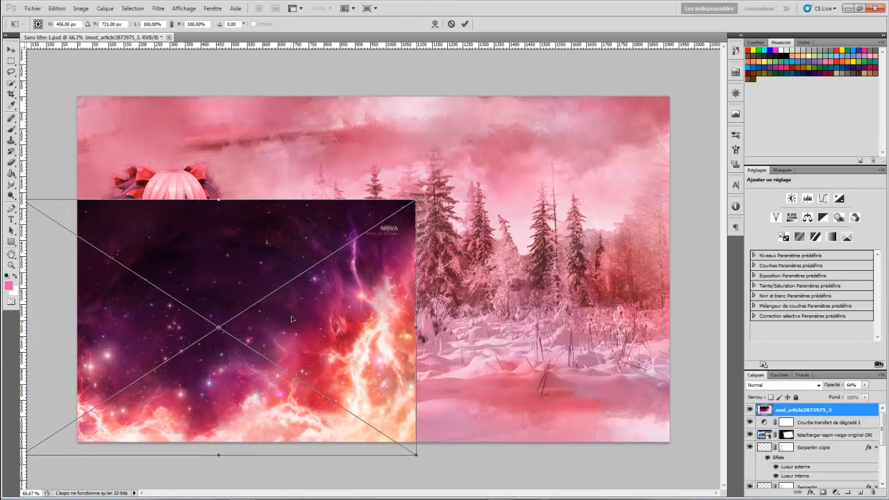
{"action": "key", "text": "Return"}
{"action": "key", "text": "t"}
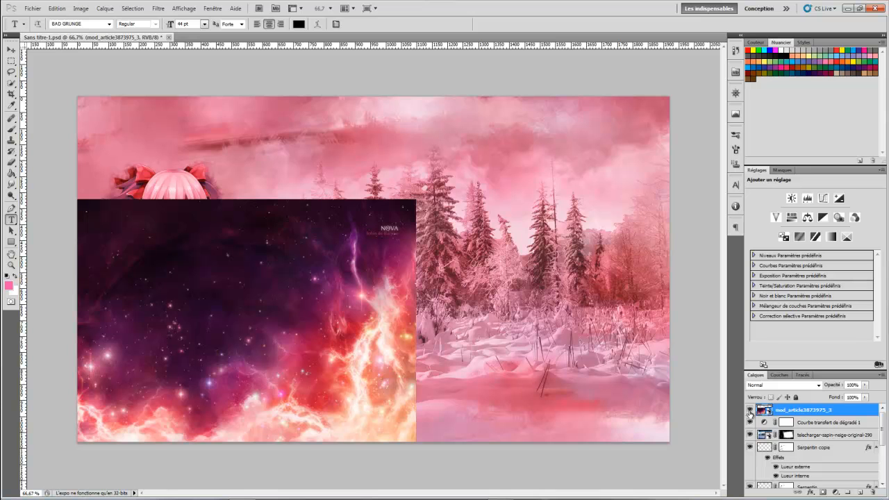
- Duplicate the nebula layer and move the copy horizontally to the canvas's right side
{"action": "key", "text": "ctrl+j"}
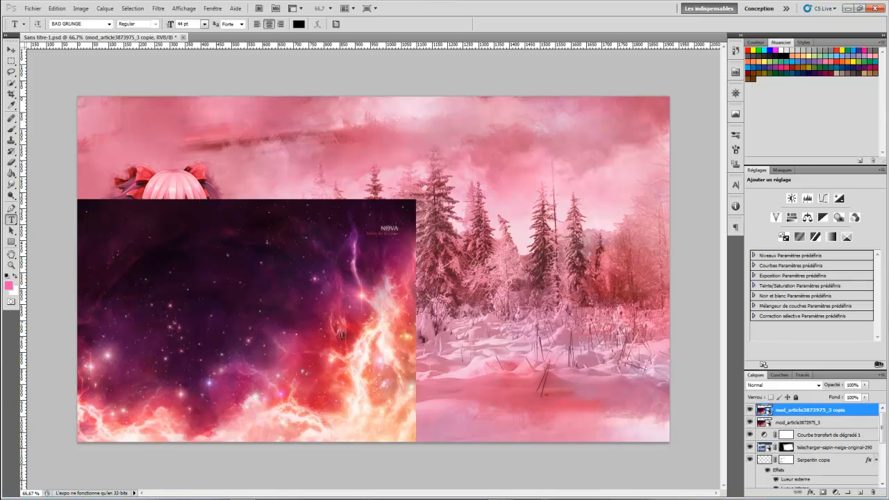
{"action": "left_click", "coordinate": [11, 50]}
{"action": "left_click_drag", "start_coordinate": [264, 331], "coordinate": [511, 338]}
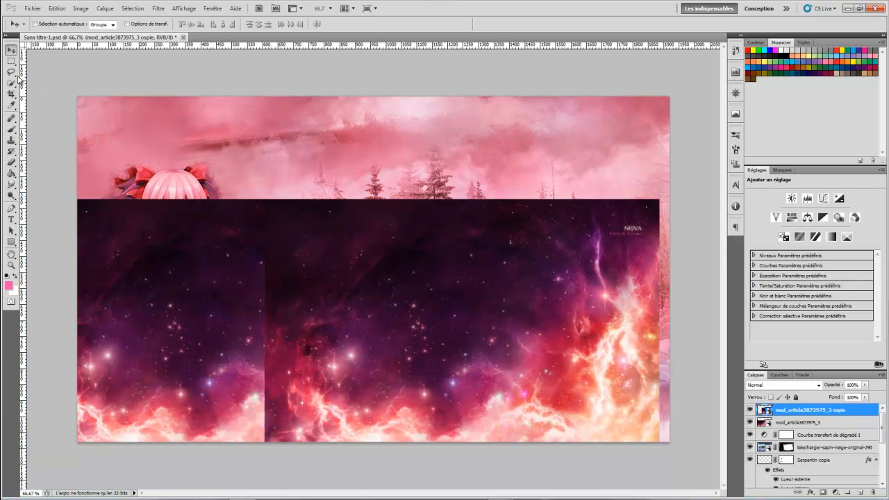
- Flip the nebula copy horizontally and align it beside the original at the same height to form a symmetrical image
{"action": "left_click", "coordinate": [57, 8]}
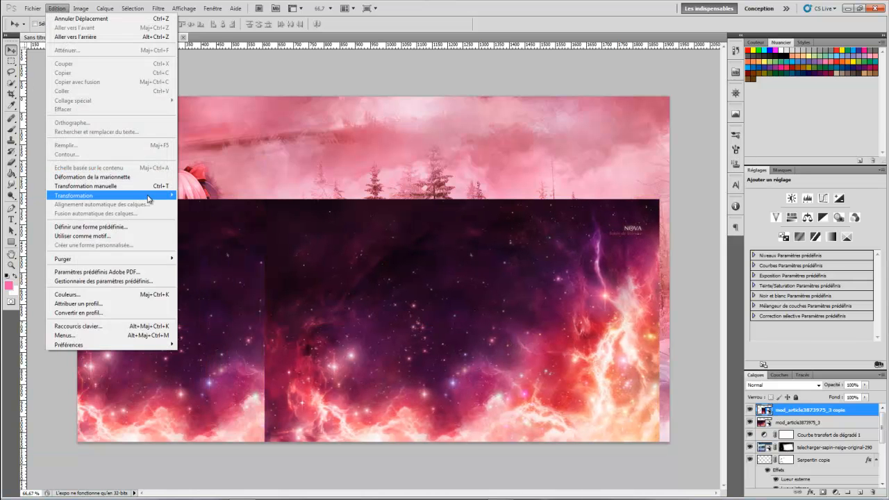
{"action": "mouse_move", "coordinate": [158, 196]}
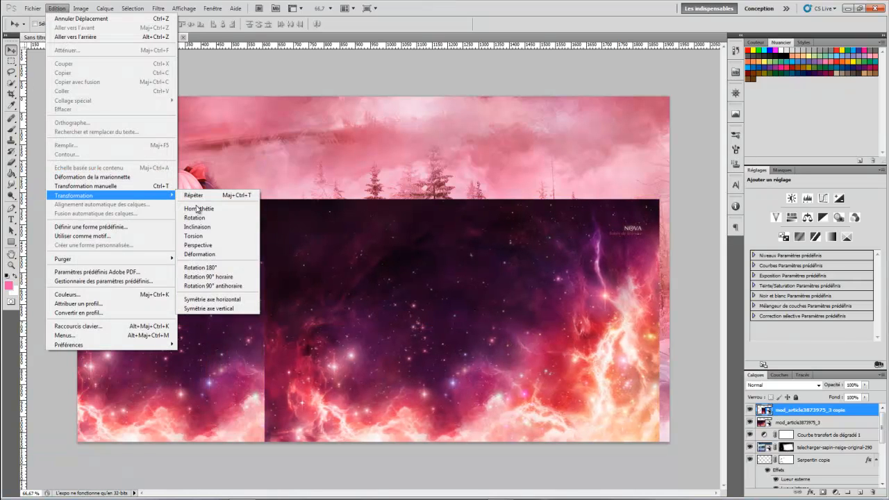
{"action": "left_click", "coordinate": [241, 300]}
{"action": "left_click_drag", "start_coordinate": [372, 320], "coordinate": [521, 326]}
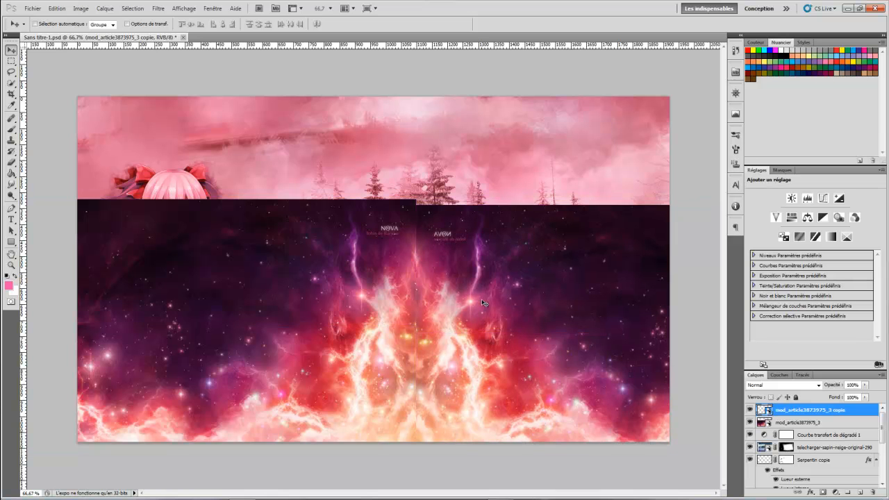
{"action": "left_click_drag", "start_coordinate": [486, 304], "coordinate": [486, 296]}
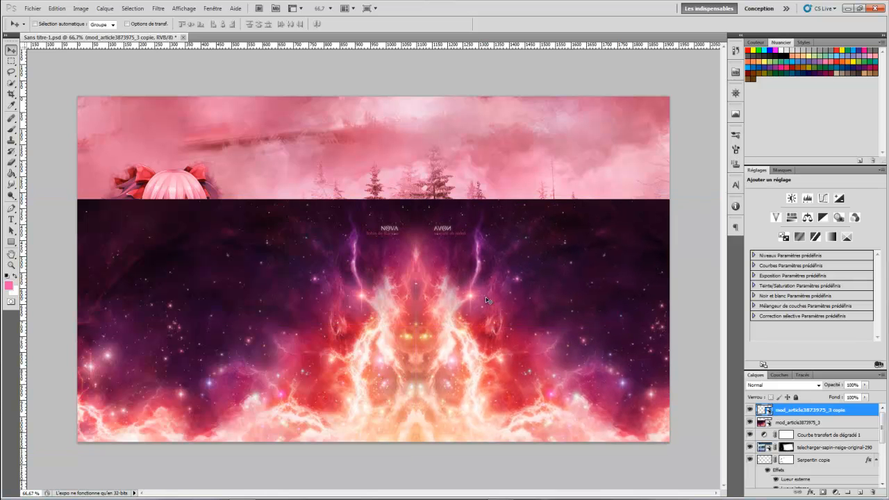
- Merge the two nebula layers and shift the merged image slightly left and down on the canvas
{"action": "left_click", "coordinate": [794, 422], "text": "ctrl"}
{"action": "right_click", "coordinate": [793, 422]}
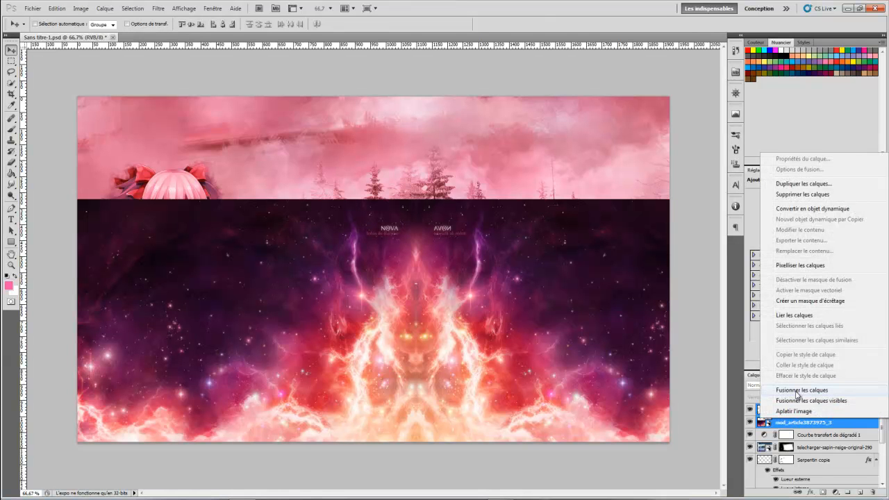
{"action": "left_click", "coordinate": [795, 353]}
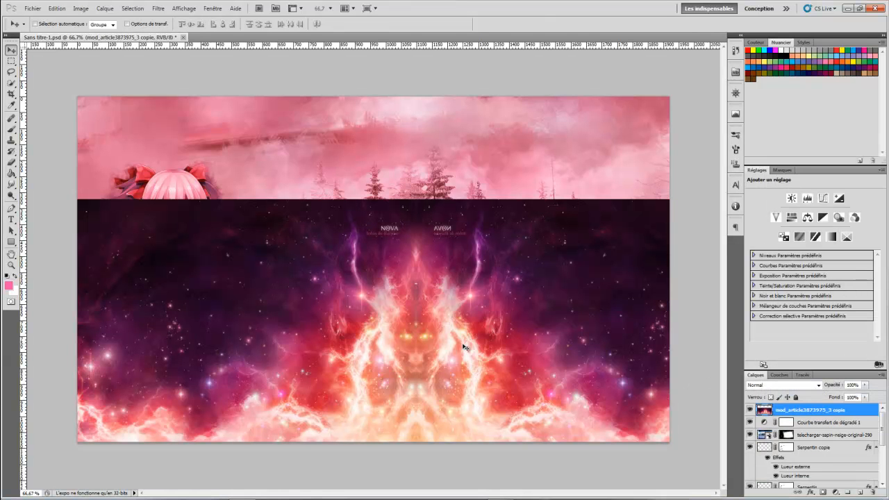
{"action": "left_click_drag", "start_coordinate": [459, 345], "coordinate": [441, 350]}
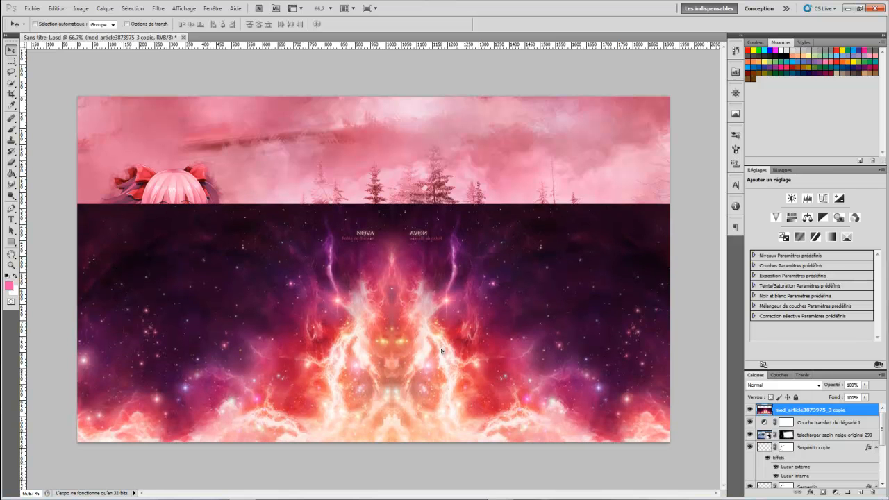
- Set the merged nebula layer's blending mode to Superposition and mask parts of it over the forest with the soft brush
{"action": "left_click", "coordinate": [785, 385]}
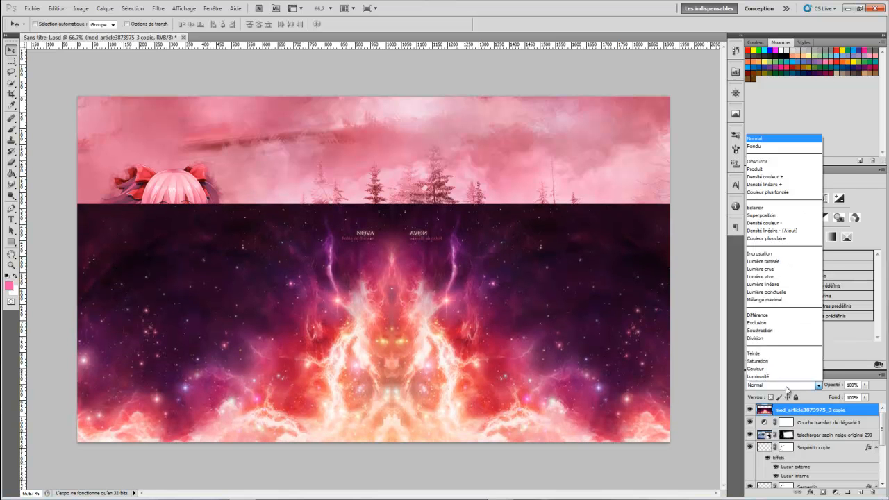
{"action": "left_click", "coordinate": [777, 216]}
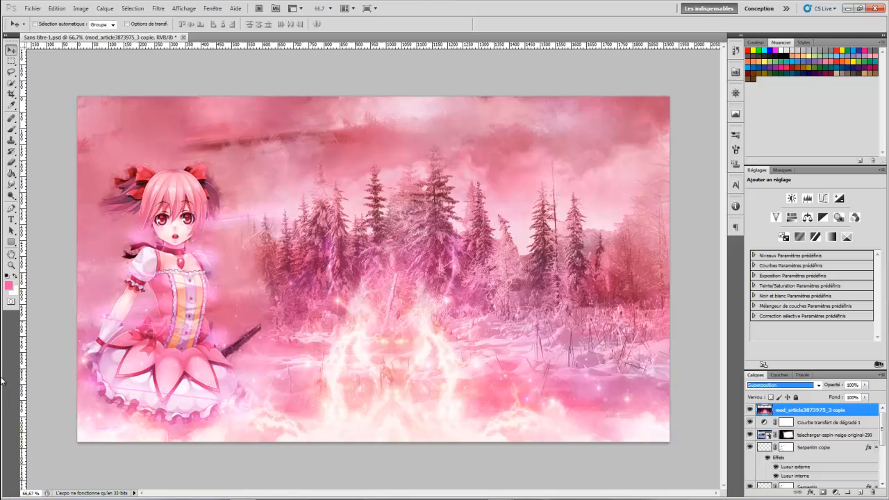
{"action": "left_click", "coordinate": [823, 492]}
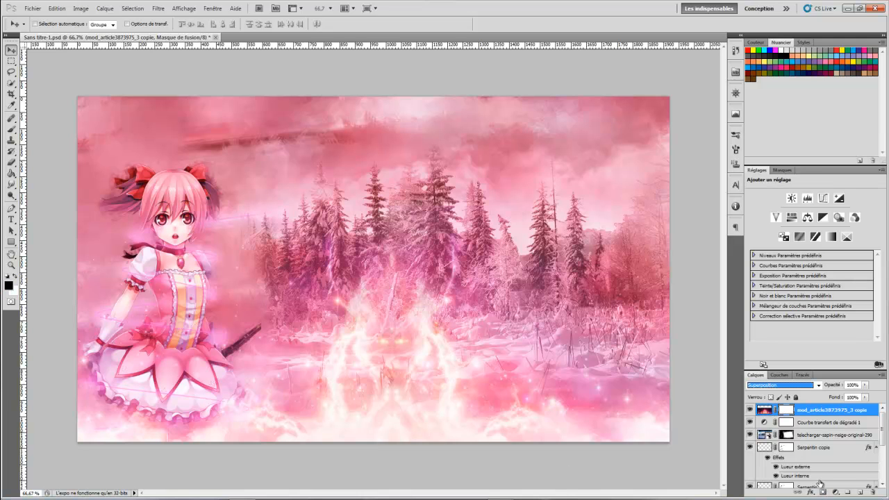
{"action": "left_click", "coordinate": [11, 130]}
{"action": "left_click", "coordinate": [387, 258]}
{"action": "left_click", "coordinate": [455, 285]}
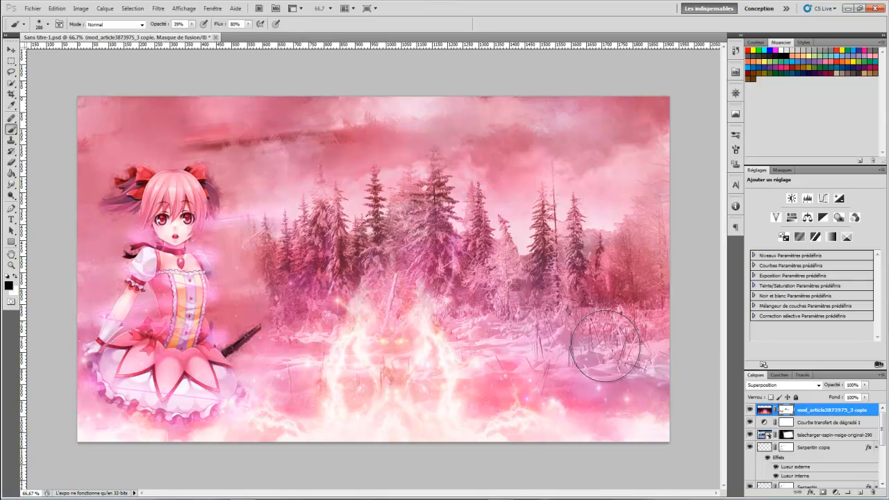
- Create a new layer and apply the merged document image to it with the Produit operation at 100% opacity
{"action": "left_click", "coordinate": [858, 492]}
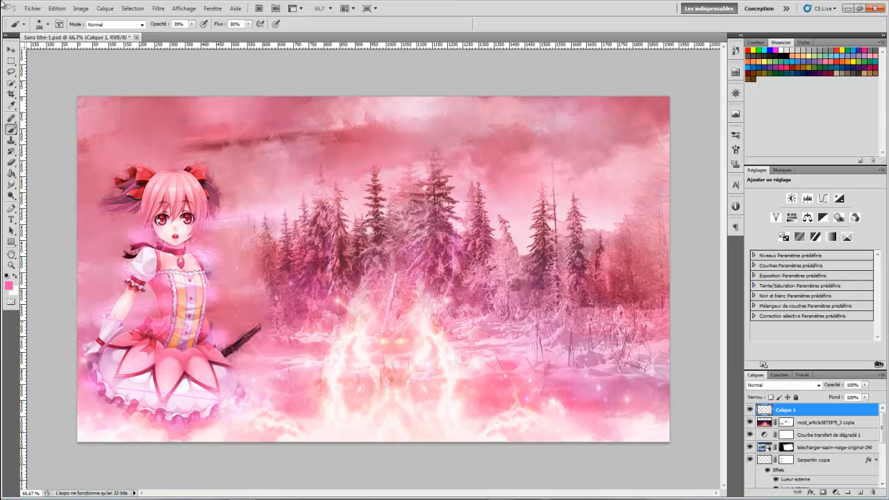
{"action": "left_click", "coordinate": [79, 8]}
{"action": "left_click", "coordinate": [125, 145]}
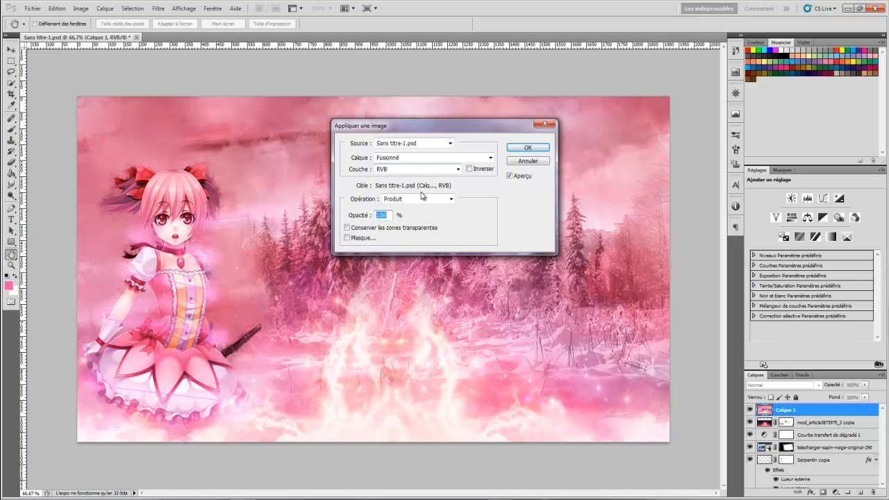
{"action": "left_click", "coordinate": [528, 148]}
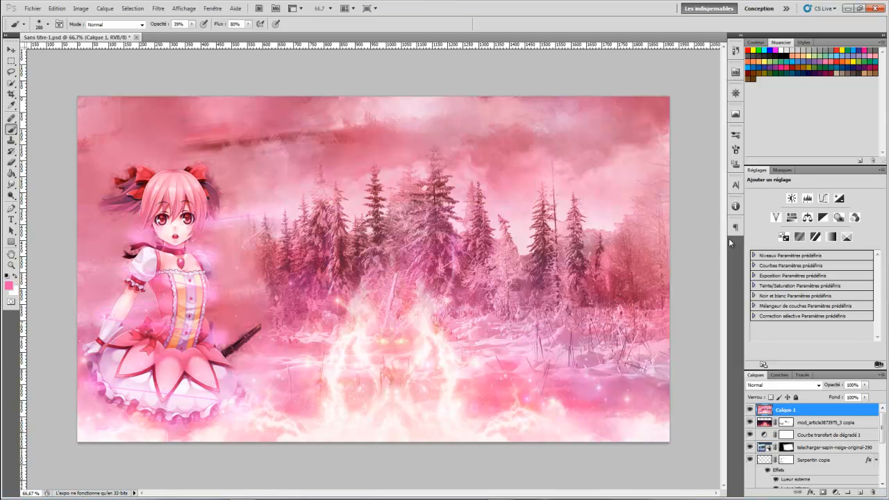
- Apply a Gaussian blur to the new merged-image layer, keeping the preset radius
{"action": "left_click", "coordinate": [154, 10]}
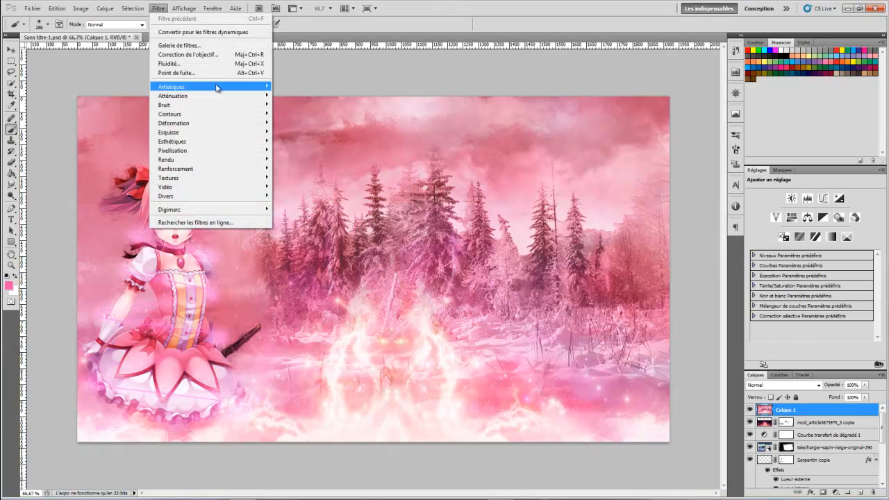
{"action": "mouse_move", "coordinate": [263, 95]}
{"action": "left_click", "coordinate": [321, 142]}
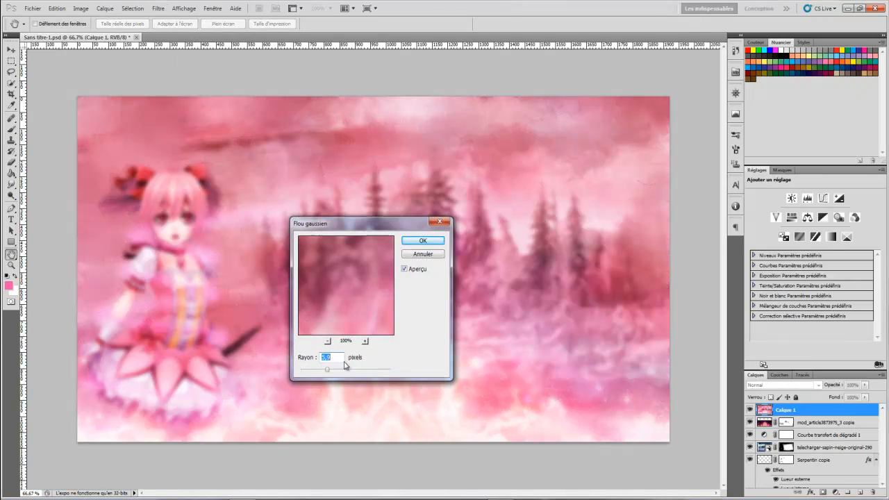
{"action": "left_click", "coordinate": [434, 243]}
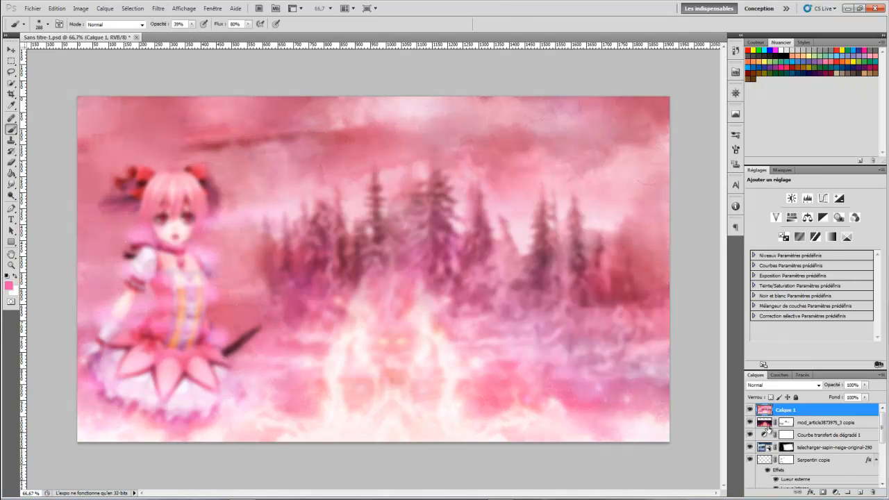
- Mask the blurred layer and paint with a 463 px brush at 40% opacity to reveal the sharp character and forest
{"action": "left_click", "coordinate": [824, 492]}
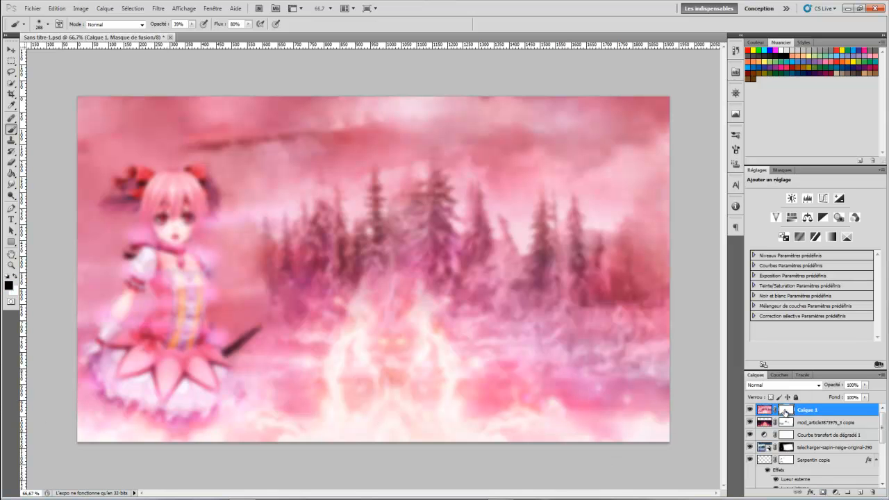
{"action": "right_click", "coordinate": [274, 189]}
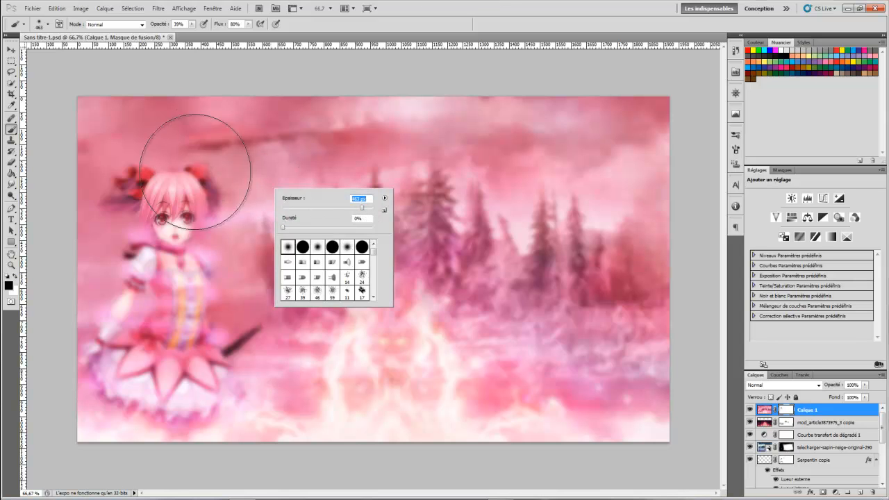
{"action": "left_click_drag", "start_coordinate": [157, 25], "coordinate": [159, 26]}
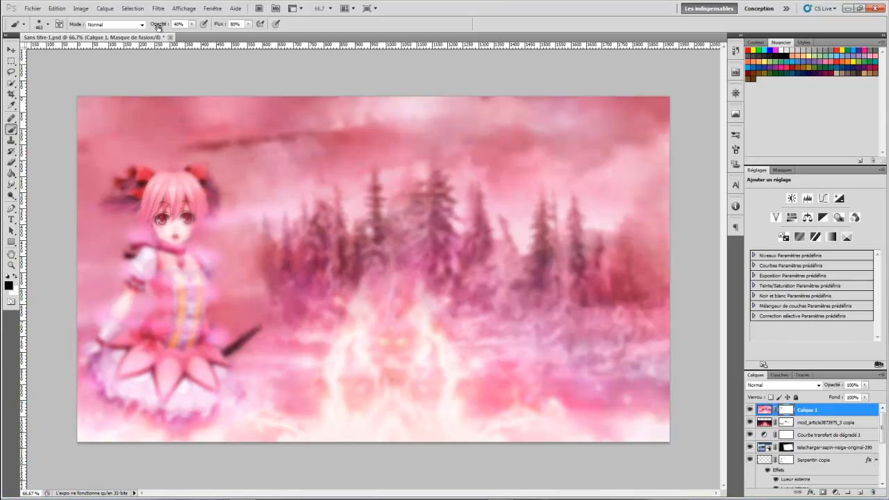
{"action": "mouse_move", "coordinate": [254, 185]}
{"action": "left_mouse_down"}
{"action": "mouse_move", "coordinate": [155, 215]}
{"action": "mouse_move", "coordinate": [146, 264]}
{"action": "mouse_move", "coordinate": [154, 260]}
{"action": "mouse_move", "coordinate": [165, 318]}
{"action": "mouse_move", "coordinate": [205, 341]}
{"action": "mouse_move", "coordinate": [394, 314]}
{"action": "mouse_move", "coordinate": [417, 330]}
{"action": "mouse_move", "coordinate": [343, 302]}
{"action": "mouse_move", "coordinate": [296, 267]}
{"action": "mouse_move", "coordinate": [323, 243]}
{"action": "mouse_move", "coordinate": [286, 235]}
{"action": "mouse_move", "coordinate": [298, 200]}
{"action": "mouse_move", "coordinate": [189, 180]}
{"action": "left_mouse_up"}
{"action": "mouse_move", "coordinate": [427, 179]}
{"action": "left_mouse_down"}
{"action": "mouse_move", "coordinate": [539, 198]}
{"action": "mouse_move", "coordinate": [554, 257]}
{"action": "mouse_move", "coordinate": [573, 283]}
{"action": "mouse_move", "coordinate": [561, 346]}
{"action": "mouse_move", "coordinate": [531, 362]}
{"action": "mouse_move", "coordinate": [168, 329]}
{"action": "mouse_move", "coordinate": [180, 331]}
{"action": "mouse_move", "coordinate": [147, 341]}
{"action": "mouse_move", "coordinate": [150, 363]}
{"action": "mouse_move", "coordinate": [137, 364]}
{"action": "mouse_move", "coordinate": [137, 356]}
{"action": "mouse_move", "coordinate": [134, 364]}
{"action": "mouse_move", "coordinate": [149, 344]}
{"action": "mouse_move", "coordinate": [153, 279]}
{"action": "mouse_move", "coordinate": [194, 205]}
{"action": "mouse_move", "coordinate": [163, 166]}
{"action": "mouse_move", "coordinate": [141, 188]}
{"action": "mouse_move", "coordinate": [141, 176]}
{"action": "mouse_move", "coordinate": [182, 185]}
{"action": "mouse_move", "coordinate": [329, 168]}
{"action": "mouse_move", "coordinate": [586, 185]}
{"action": "mouse_move", "coordinate": [599, 163]}
{"action": "mouse_move", "coordinate": [608, 188]}
{"action": "mouse_move", "coordinate": [585, 360]}
{"action": "mouse_move", "coordinate": [617, 226]}
{"action": "mouse_move", "coordinate": [626, 284]}
{"action": "mouse_move", "coordinate": [618, 266]}
{"action": "mouse_move", "coordinate": [586, 325]}
{"action": "mouse_move", "coordinate": [596, 367]}
{"action": "left_mouse_up"}
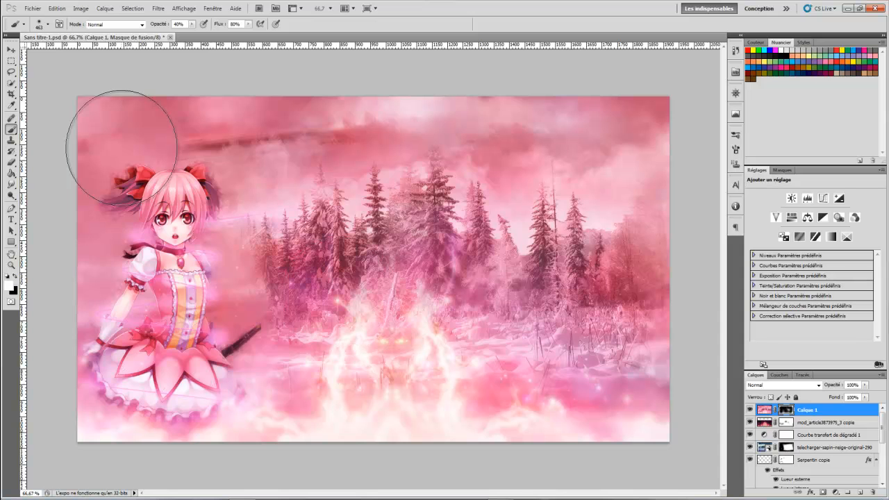
{"action": "left_click_drag", "start_coordinate": [193, 193], "coordinate": [262, 202]}
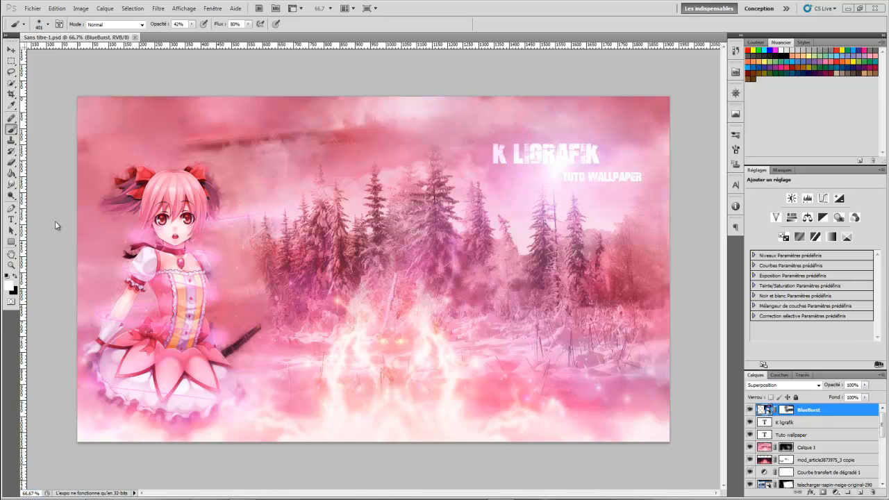
- Create a new layer above BlueBurst and name it Nuage
{"action": "left_click", "coordinate": [860, 492]}
{"action": "double_click", "coordinate": [783, 411]}
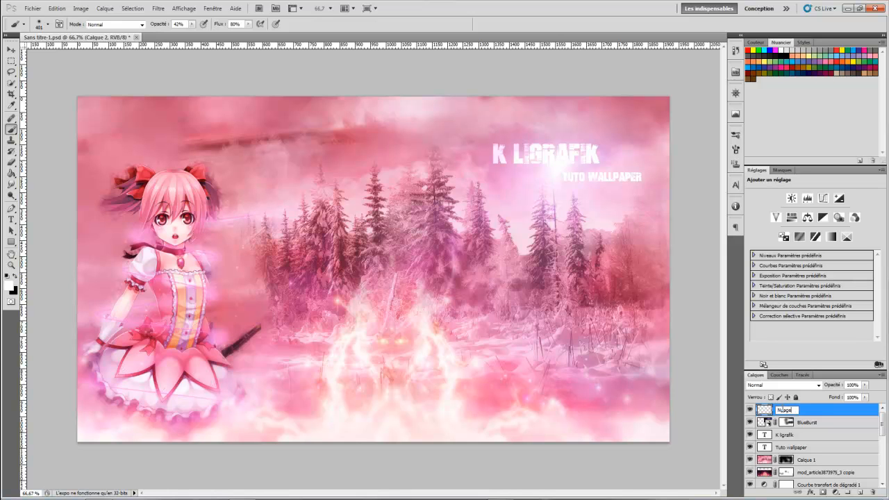
{"action": "left_click", "coordinate": [702, 444]}
{"action": "left_click", "coordinate": [822, 422]}
{"action": "left_click", "coordinate": [807, 412]}
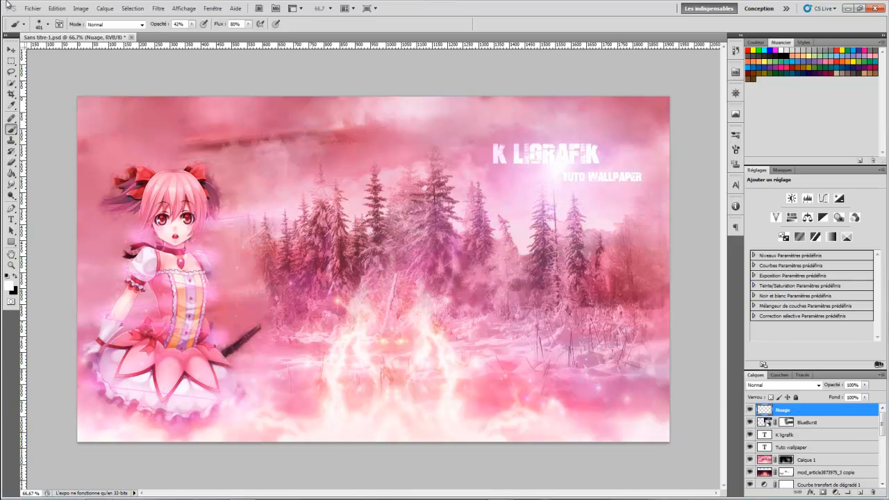
- Choose the 2300 px cloud tip for the Brush tool and reduce its size to 1557 px
{"action": "right_click", "coordinate": [12, 131]}
{"action": "left_click", "coordinate": [54, 129]}
{"action": "left_click", "coordinate": [47, 25]}
{"action": "scroll", "coordinate": [63, 104], "scroll_direction": "down", "scroll_amount": 15}
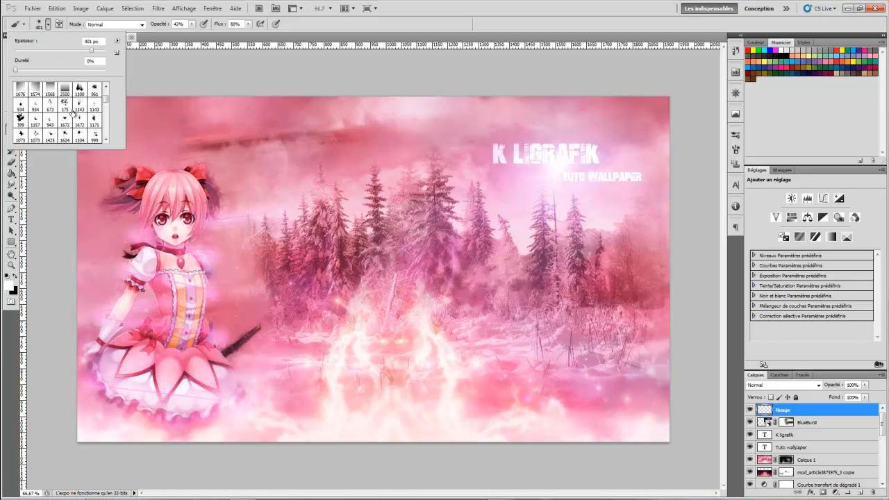
{"action": "scroll", "coordinate": [64, 108], "scroll_direction": "down", "scroll_amount": 8}
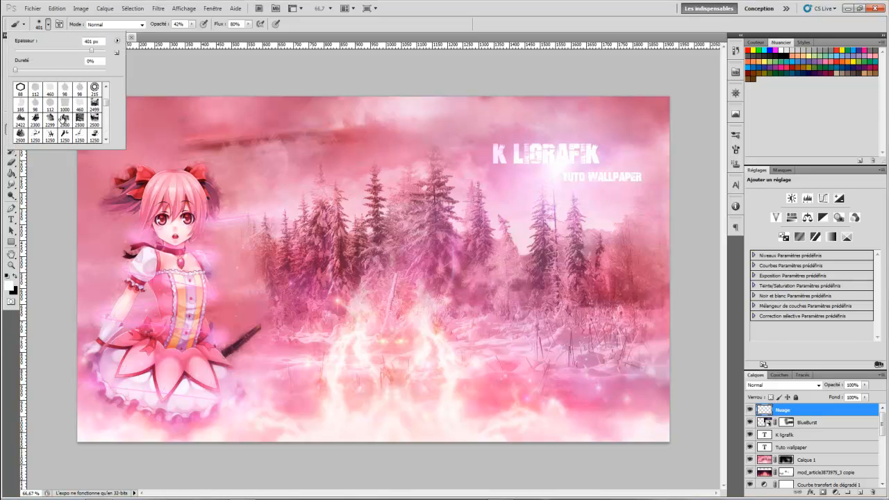
{"action": "left_click", "coordinate": [34, 120]}
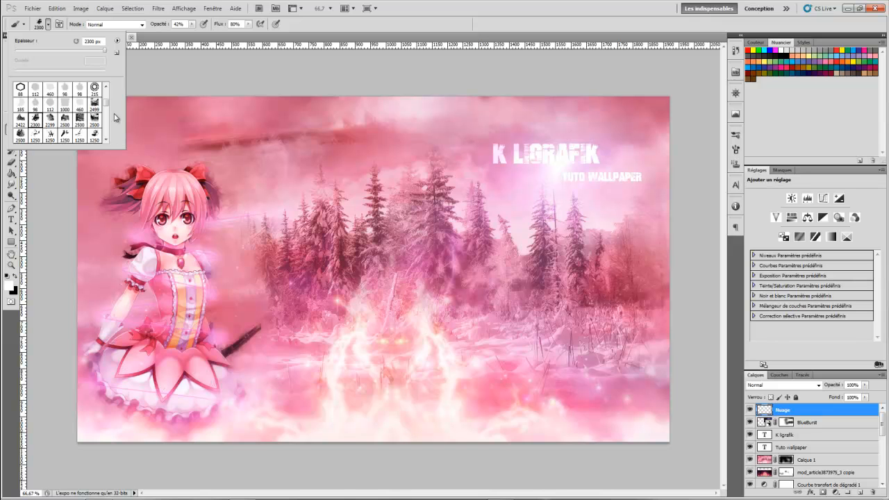
{"action": "left_click_drag", "start_coordinate": [105, 50], "coordinate": [104, 51]}
- Stamp a trial cloud at 42% brush opacity over the character's dress and undo it
{"action": "left_click", "coordinate": [126, 345]}
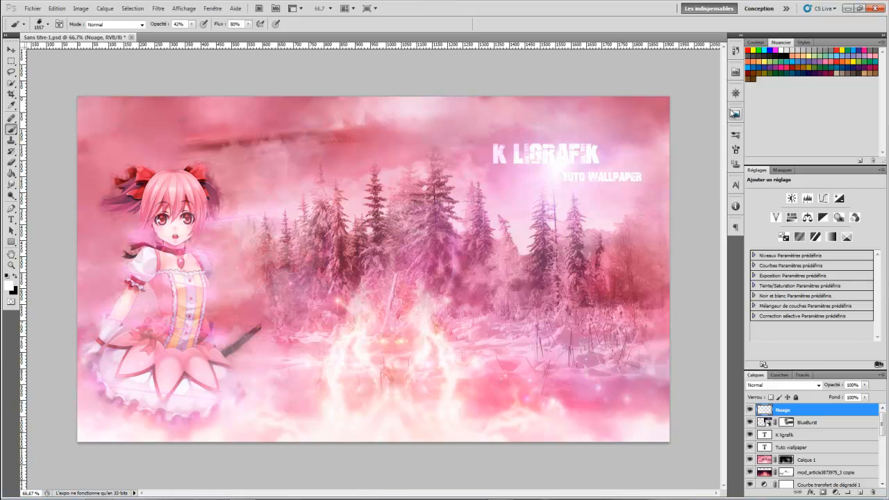
{"action": "left_click", "coordinate": [736, 51]}
{"action": "left_click", "coordinate": [653, 91]}
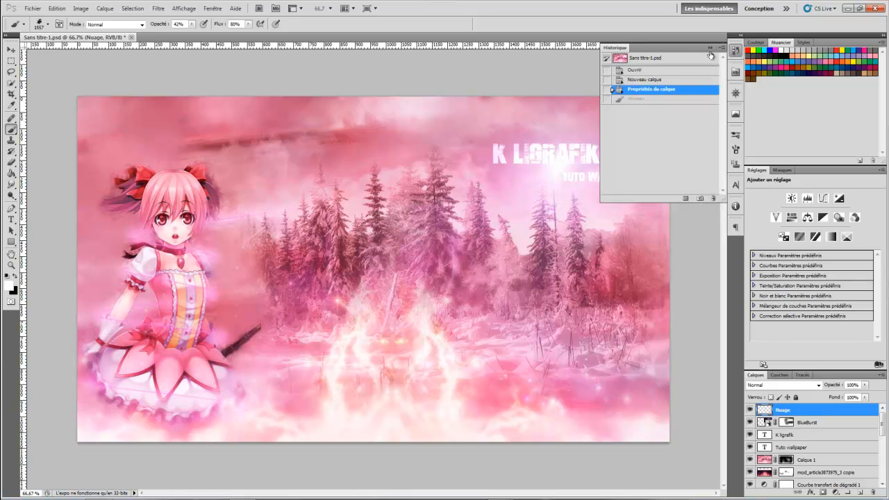
{"action": "left_click", "coordinate": [711, 48]}
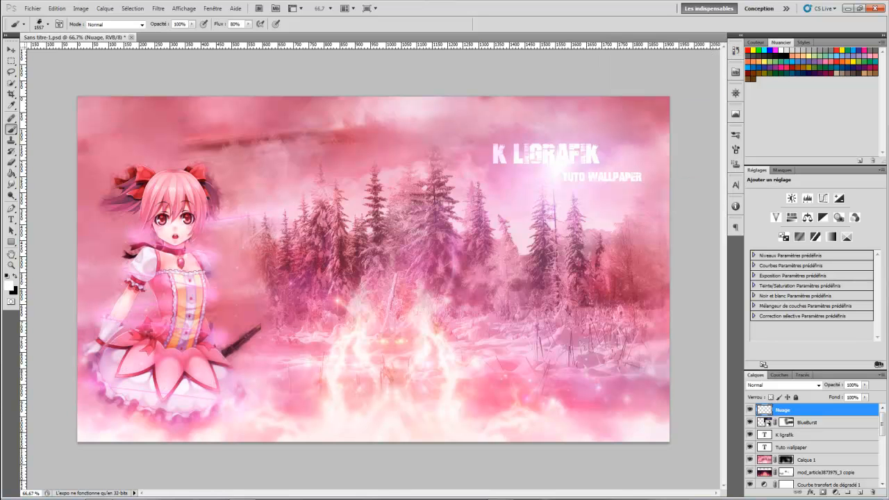
- Stamp white clouds at 100% brush opacity across the lower part of the wallpaper on the Nuage layer
{"action": "left_click", "coordinate": [209, 333]}
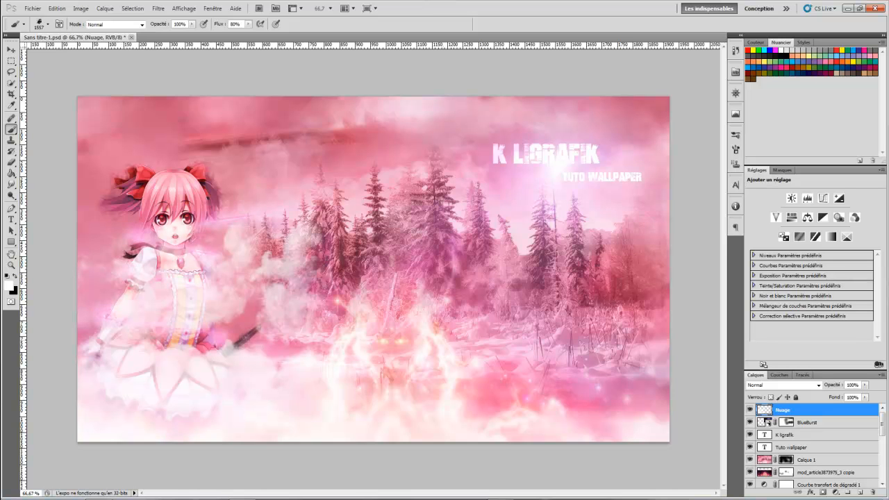
{"action": "left_click", "coordinate": [500, 326]}
{"action": "left_click", "coordinate": [570, 347]}
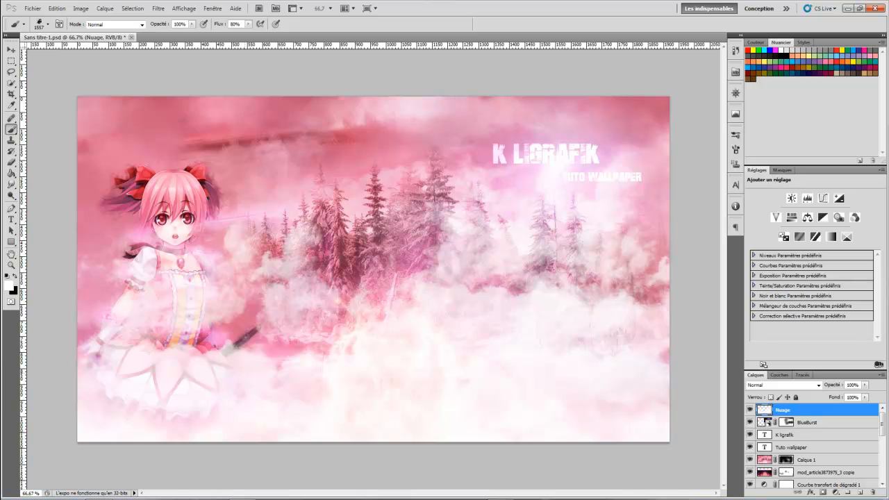
{"action": "left_click", "coordinate": [267, 338]}
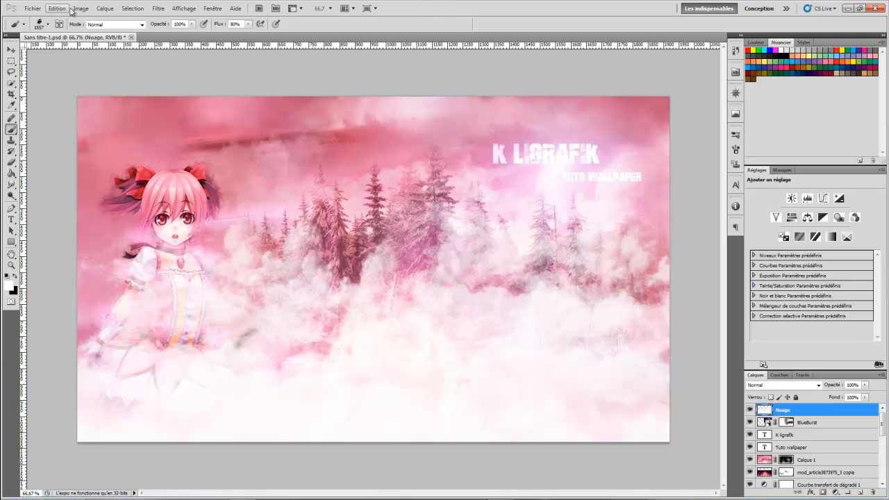
- Add a gradient map adjustment layer above the Nuage layer
{"action": "left_click", "coordinate": [105, 8]}
{"action": "mouse_move", "coordinate": [180, 94]}
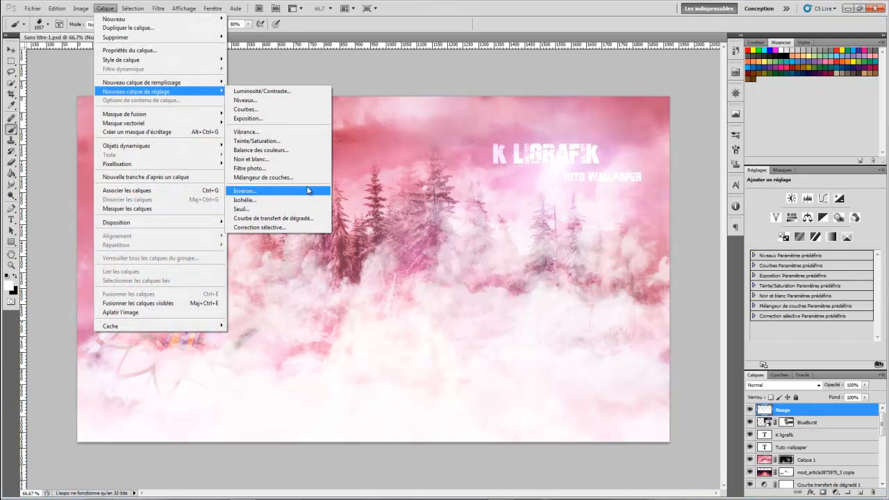
{"action": "left_click", "coordinate": [298, 218]}
{"action": "left_click", "coordinate": [538, 165]}
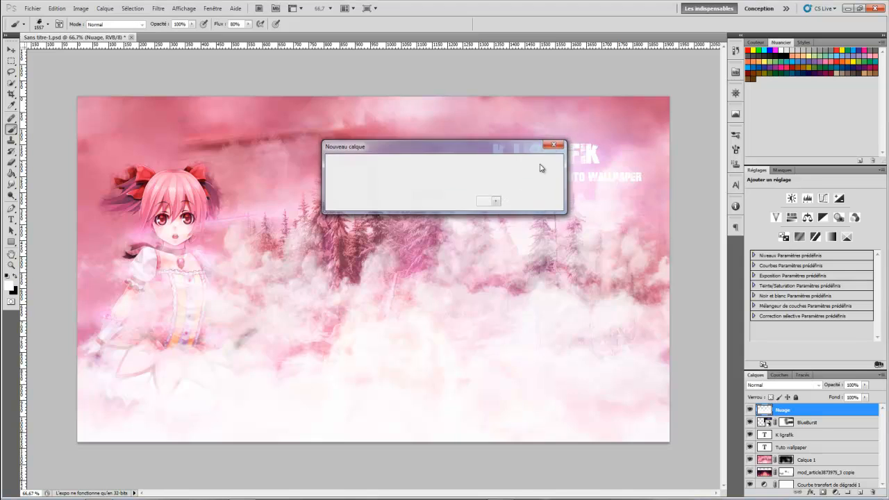
- Invert the gradient map above the Nuage layer and set it to Lumière crue blending at 81% opacity
{"action": "left_click", "coordinate": [750, 231]}
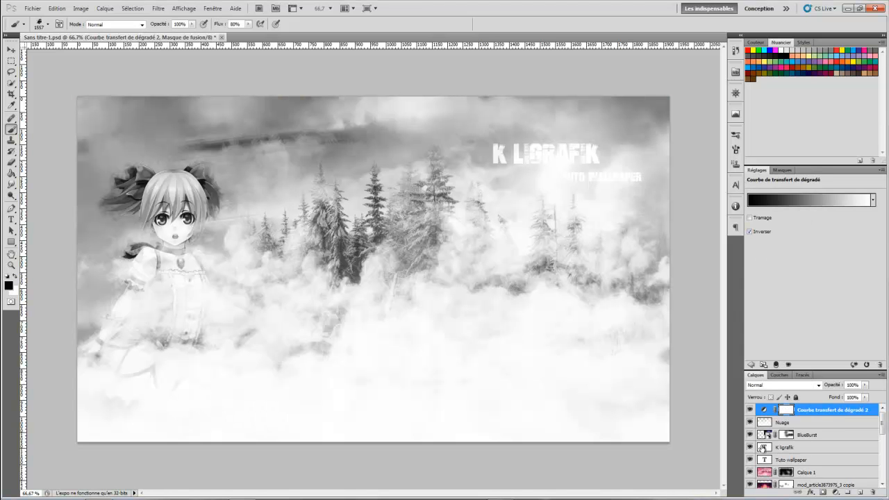
{"action": "left_click", "coordinate": [774, 385]}
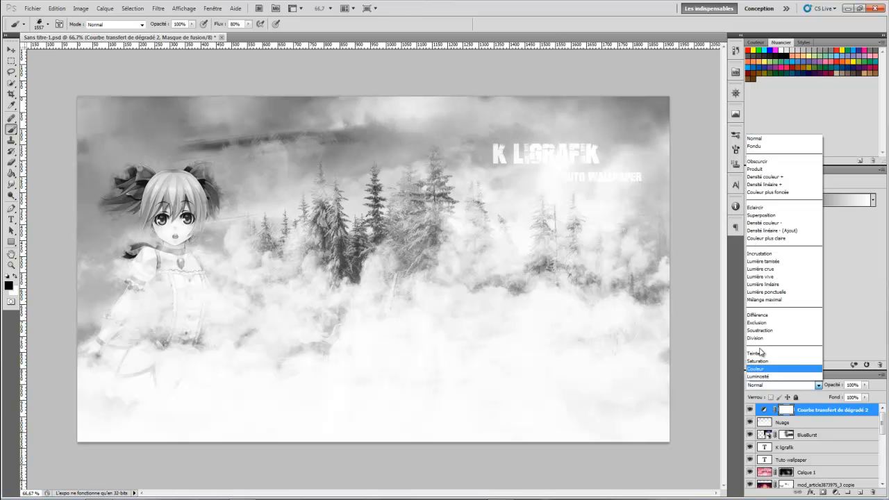
{"action": "left_click", "coordinate": [784, 265]}
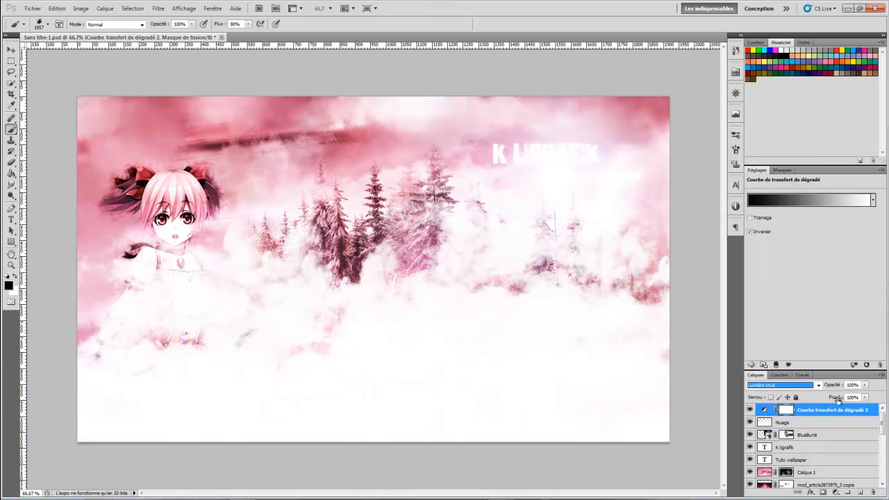
{"action": "left_click_drag", "start_coordinate": [833, 389], "coordinate": [823, 387]}
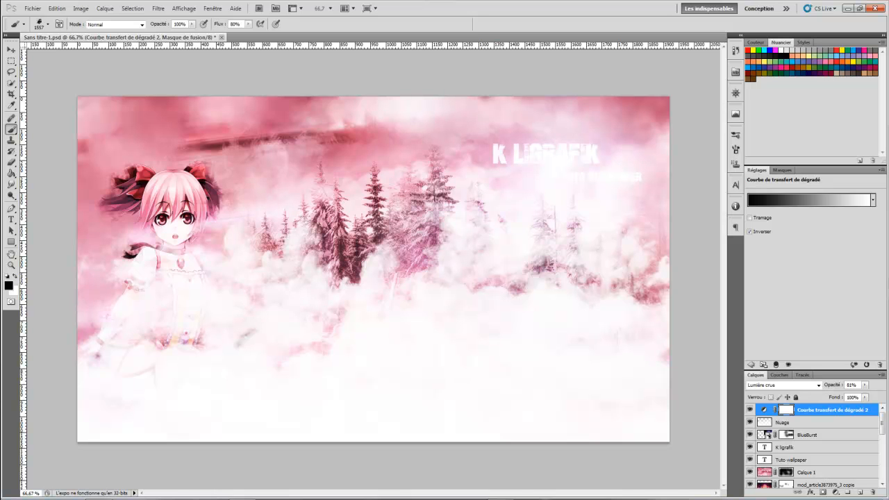
- Add a layer mask to the Nuage layer and choose a soft round brush of 422 px at 0% hardness
{"action": "left_click", "coordinate": [785, 422]}
{"action": "left_click", "coordinate": [822, 492]}
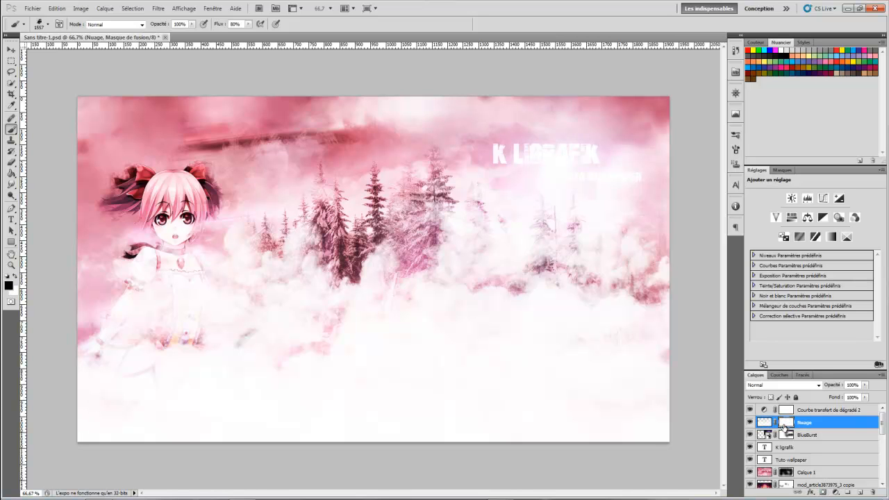
{"action": "right_click", "coordinate": [15, 133]}
{"action": "left_click", "coordinate": [38, 130]}
{"action": "right_click", "coordinate": [391, 292]}
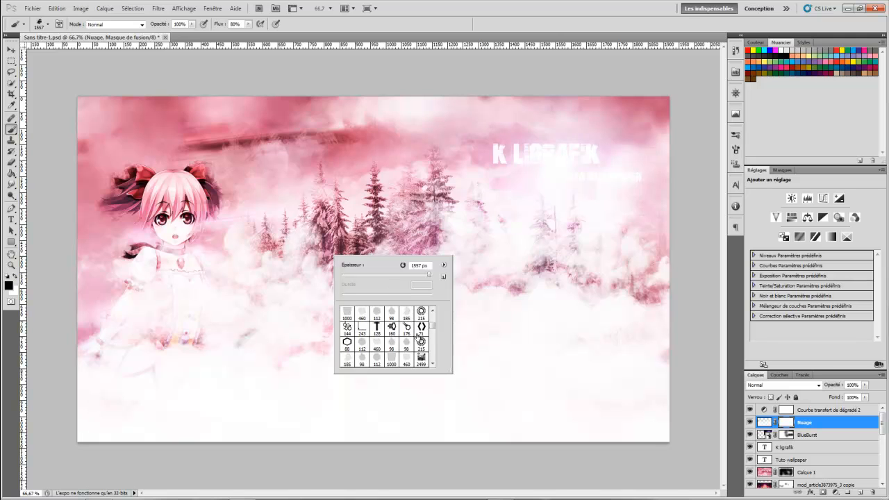
{"action": "left_click", "coordinate": [346, 314]}
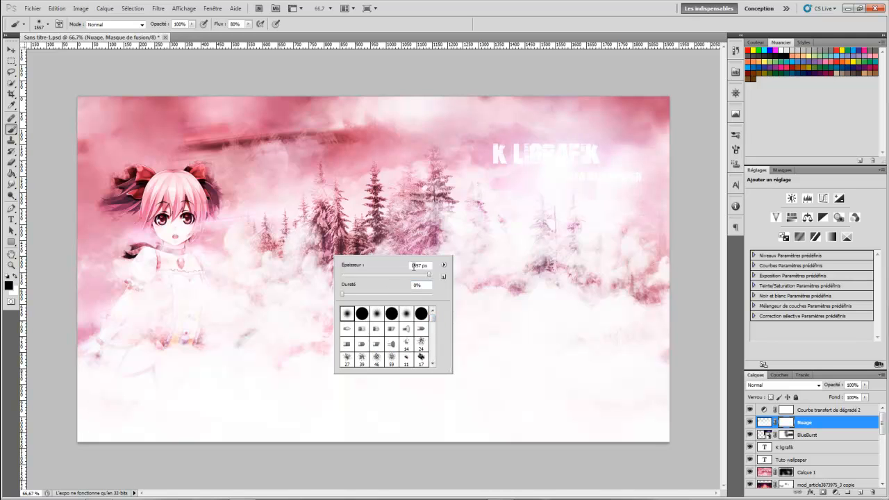
{"action": "left_click", "coordinate": [426, 275]}
{"action": "left_click_drag", "start_coordinate": [422, 277], "coordinate": [418, 275]}
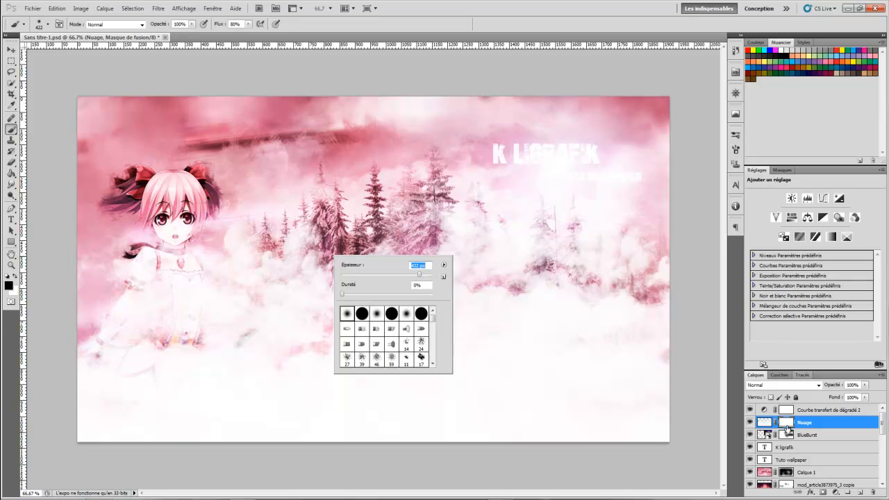
- Paint black on the Nuage mask over the title text, fir trees and character, lowering the brush opacity to 46%
{"action": "left_click", "coordinate": [786, 426]}
{"action": "left_click", "coordinate": [573, 187]}
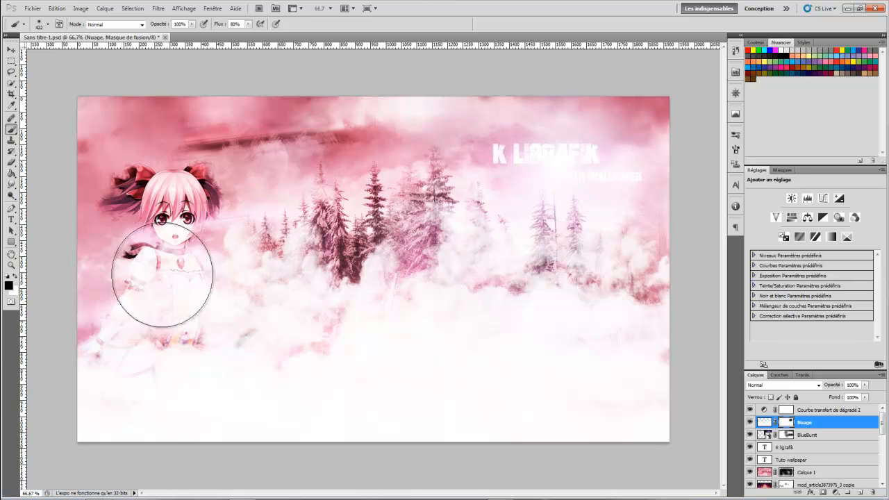
{"action": "left_click", "coordinate": [467, 224]}
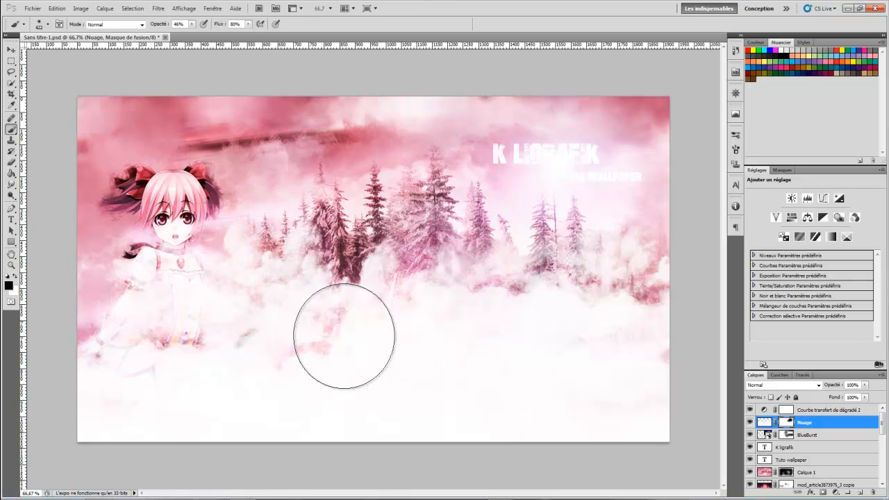
{"action": "left_click", "coordinate": [271, 269]}
{"action": "left_click", "coordinate": [258, 288]}
{"action": "mouse_move", "coordinate": [136, 306]}
{"action": "left_mouse_down"}
{"action": "mouse_move", "coordinate": [176, 291]}
{"action": "mouse_move", "coordinate": [158, 298]}
{"action": "mouse_move", "coordinate": [180, 327]}
{"action": "mouse_move", "coordinate": [165, 362]}
{"action": "mouse_move", "coordinate": [183, 376]}
{"action": "mouse_move", "coordinate": [157, 405]}
{"action": "mouse_move", "coordinate": [205, 416]}
{"action": "mouse_move", "coordinate": [210, 394]}
{"action": "mouse_move", "coordinate": [229, 398]}
{"action": "mouse_move", "coordinate": [246, 358]}
{"action": "mouse_move", "coordinate": [232, 373]}
{"action": "mouse_move", "coordinate": [102, 399]}
{"action": "mouse_move", "coordinate": [135, 382]}
{"action": "mouse_move", "coordinate": [131, 404]}
{"action": "left_mouse_up"}
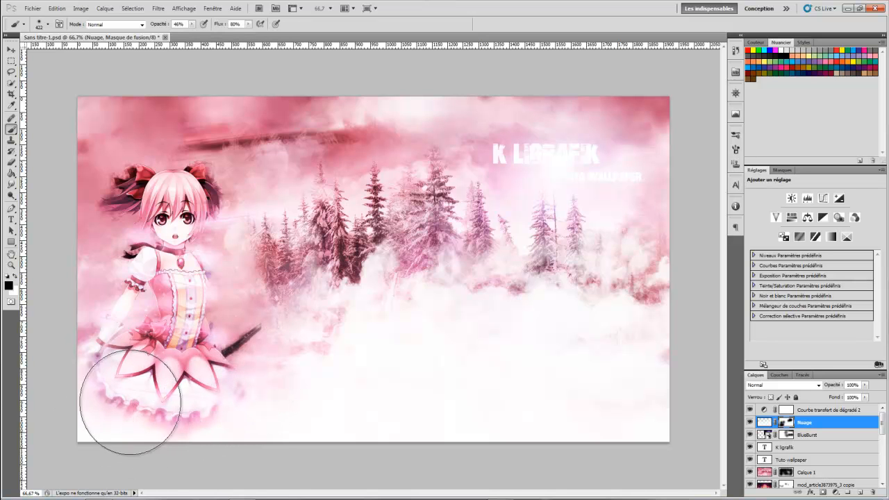
- Thin the clouds across the lower part of the wallpaper on the Nuage mask and compare by hiding and showing the layer
{"action": "left_click_drag", "start_coordinate": [580, 415], "coordinate": [487, 419]}
{"action": "mouse_move", "coordinate": [355, 435]}
{"action": "left_mouse_down"}
{"action": "mouse_move", "coordinate": [398, 429]}
{"action": "mouse_move", "coordinate": [313, 410]}
{"action": "mouse_move", "coordinate": [546, 415]}
{"action": "mouse_move", "coordinate": [484, 403]}
{"action": "mouse_move", "coordinate": [346, 403]}
{"action": "mouse_move", "coordinate": [476, 393]}
{"action": "mouse_move", "coordinate": [538, 404]}
{"action": "mouse_move", "coordinate": [280, 384]}
{"action": "mouse_move", "coordinate": [359, 396]}
{"action": "mouse_move", "coordinate": [330, 302]}
{"action": "mouse_move", "coordinate": [323, 342]}
{"action": "mouse_move", "coordinate": [675, 340]}
{"action": "mouse_move", "coordinate": [676, 356]}
{"action": "mouse_move", "coordinate": [607, 196]}
{"action": "mouse_move", "coordinate": [552, 171]}
{"action": "mouse_move", "coordinate": [590, 161]}
{"action": "mouse_move", "coordinate": [401, 134]}
{"action": "mouse_move", "coordinate": [643, 200]}
{"action": "mouse_move", "coordinate": [600, 237]}
{"action": "mouse_move", "coordinate": [564, 239]}
{"action": "mouse_move", "coordinate": [625, 335]}
{"action": "mouse_move", "coordinate": [377, 372]}
{"action": "left_mouse_up"}
{"action": "left_click", "coordinate": [749, 423]}
{"action": "left_click", "coordinate": [748, 422]}
{"action": "left_click", "coordinate": [749, 423]}
{"action": "left_click", "coordinate": [749, 424]}
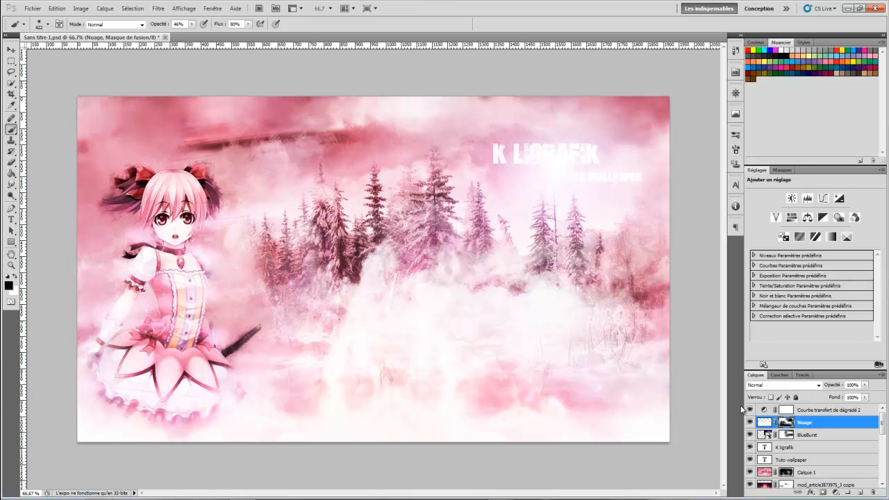
- Select the Courbe transfert de dégradé 2 adjustment layer above the Nuage layer
{"action": "left_click", "coordinate": [784, 410]}
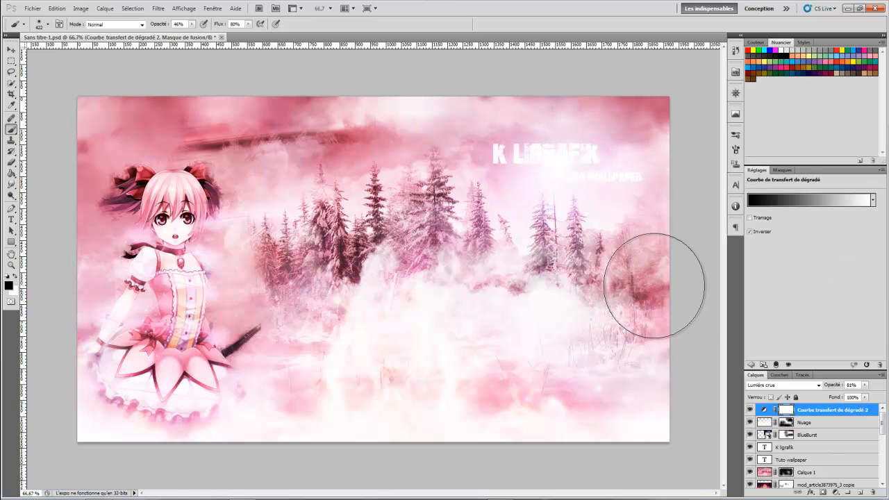
{"action": "left_click", "coordinate": [818, 422]}
{"action": "left_click", "coordinate": [818, 411]}
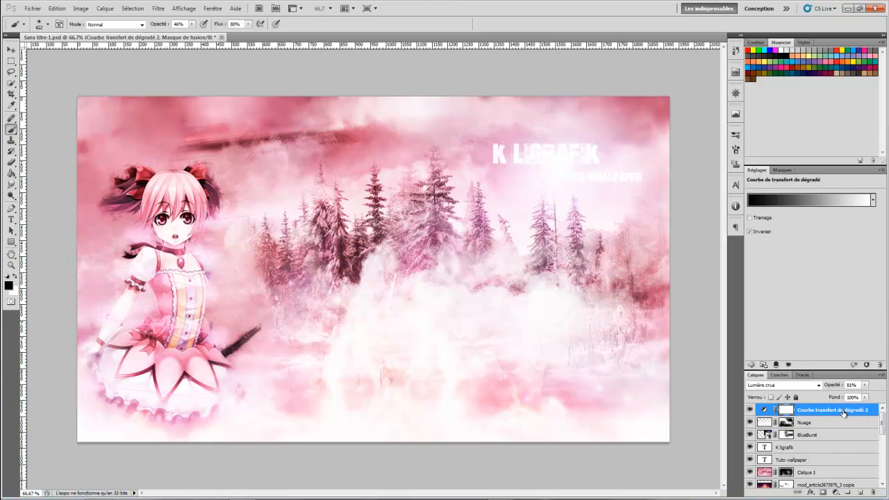